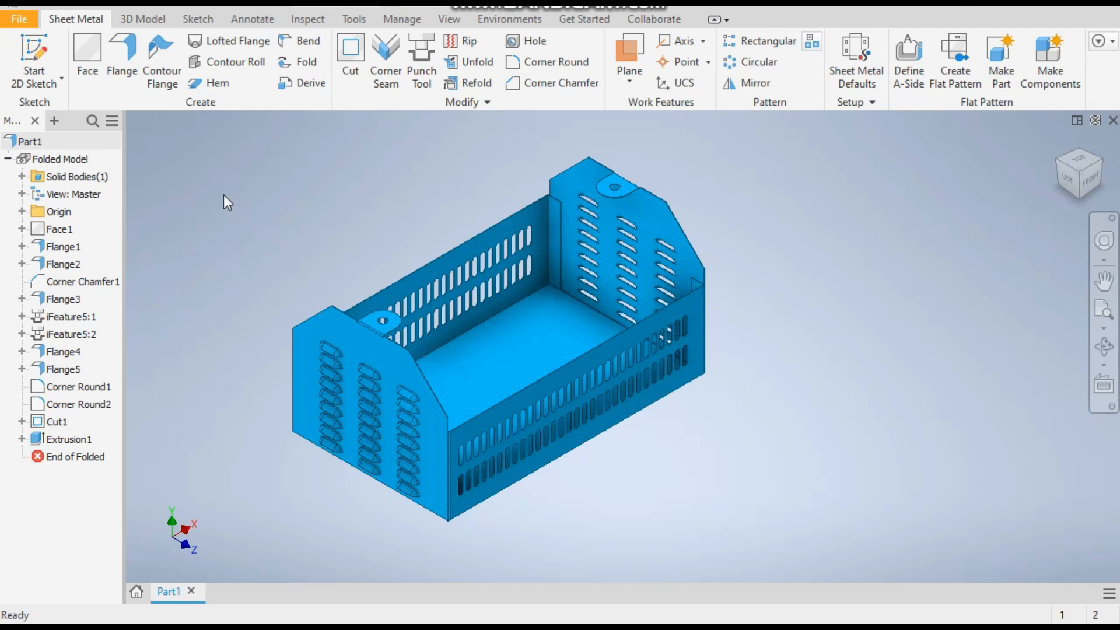
Create a new part from the metric Sheet Metal (mm).ipt template.
left_click(15, 20)
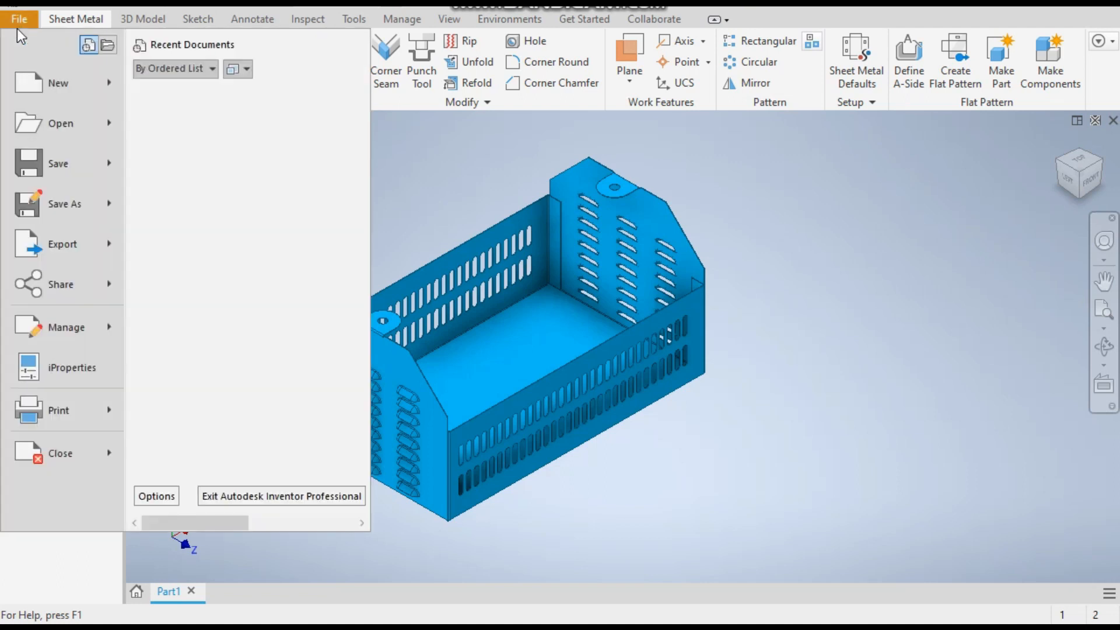
left_click(39, 76)
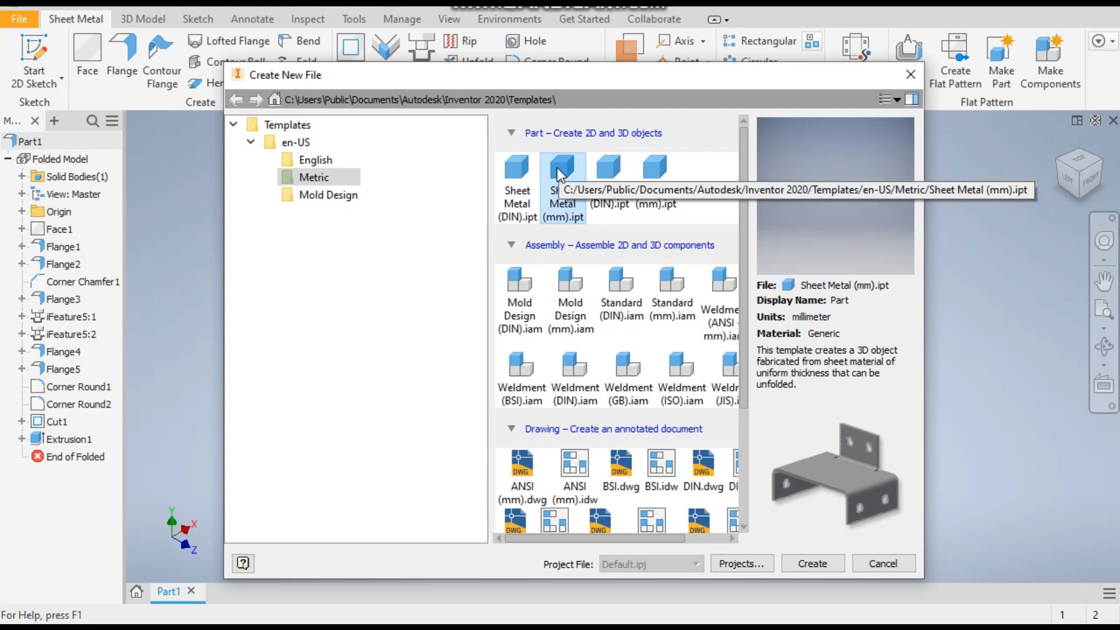
double_click(558, 167)
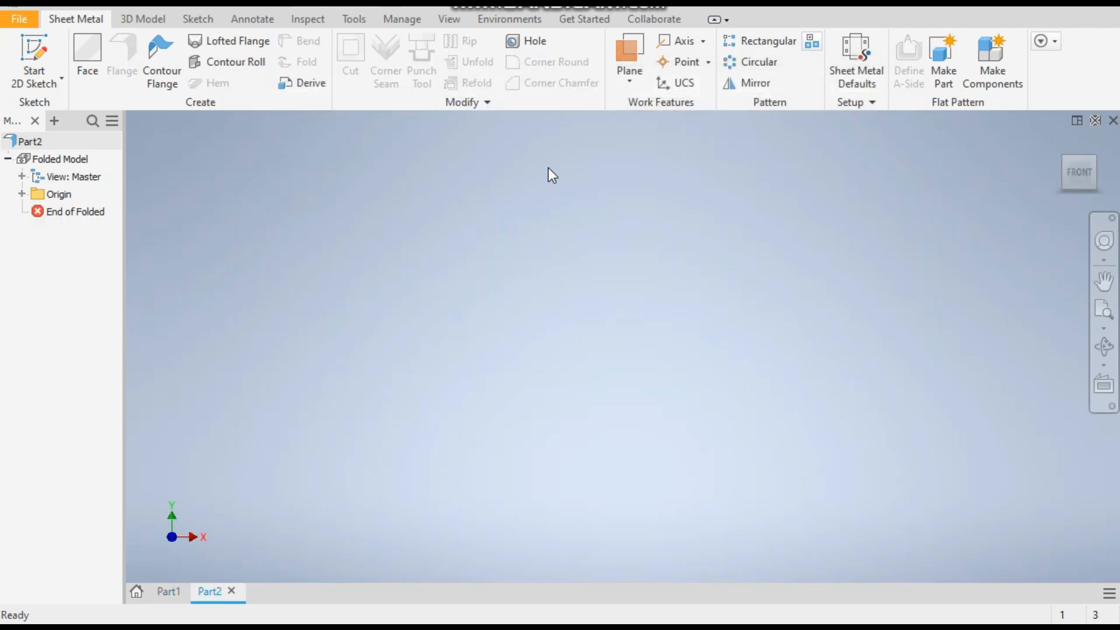
Start a sketch on the horizontal XZ origin plane and draw a two-point center rectangle about 303 by 216 mm centred on the origin.
left_click(47, 51)
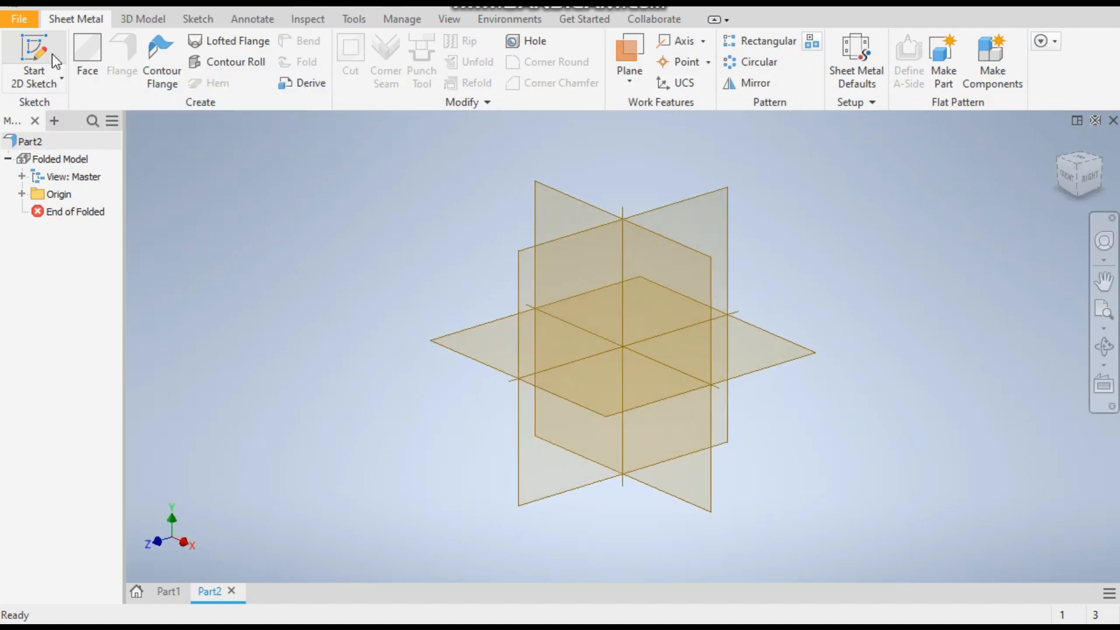
left_click(454, 348)
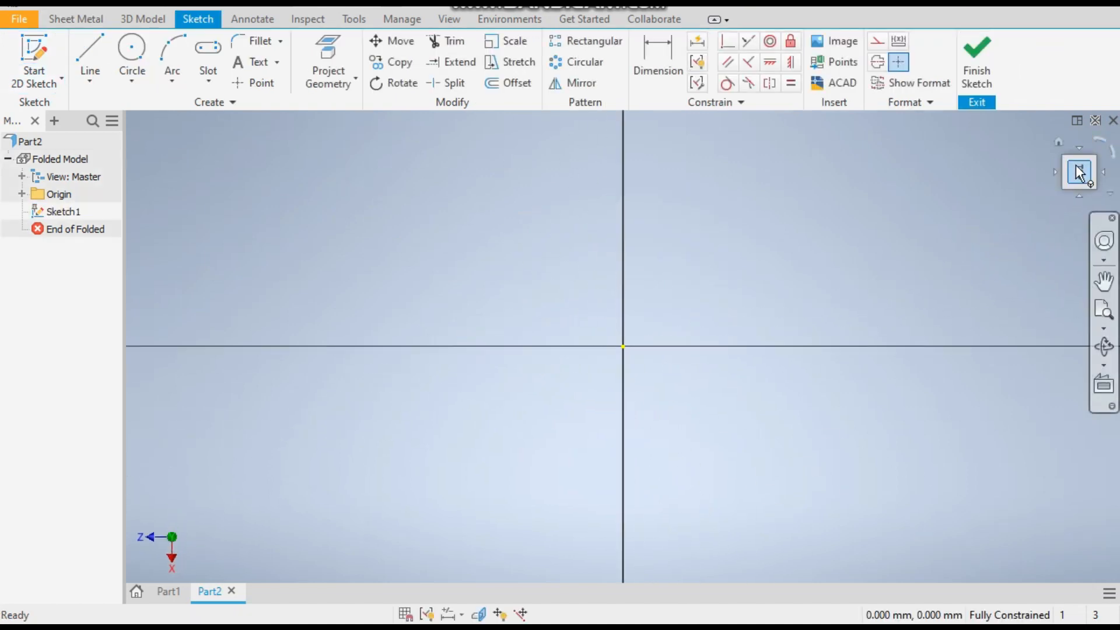
left_click(1095, 140)
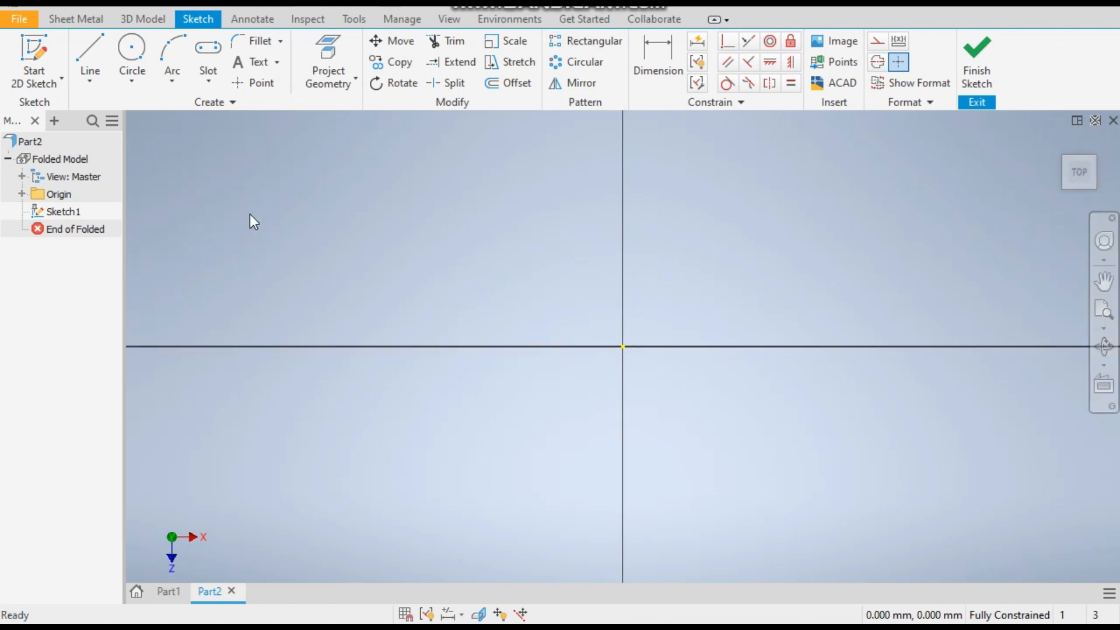
left_click(208, 83)
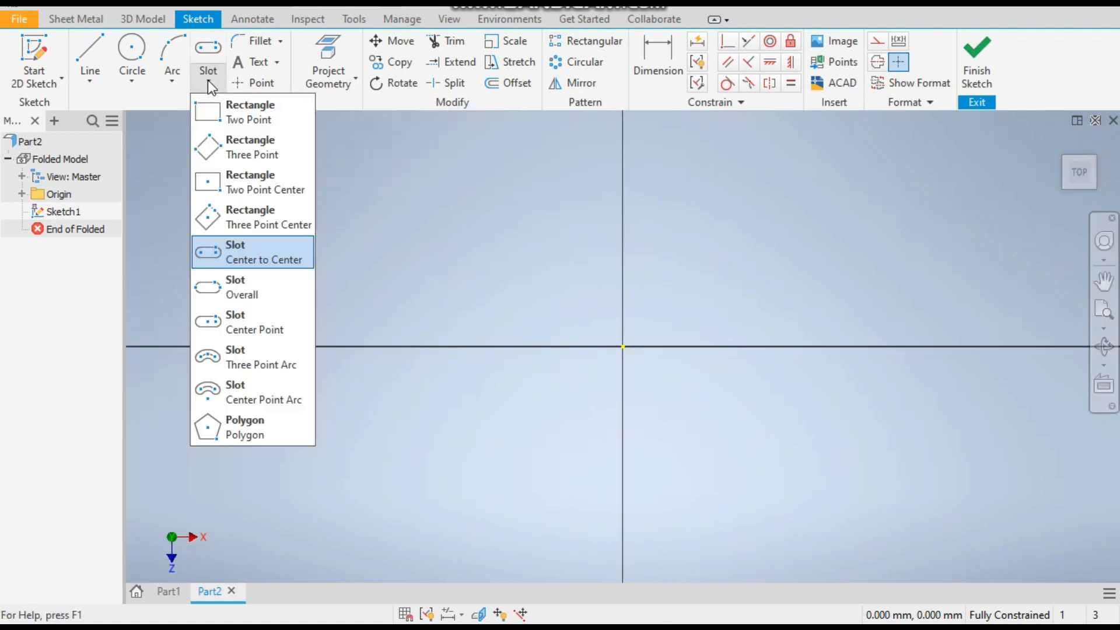
left_click(269, 187)
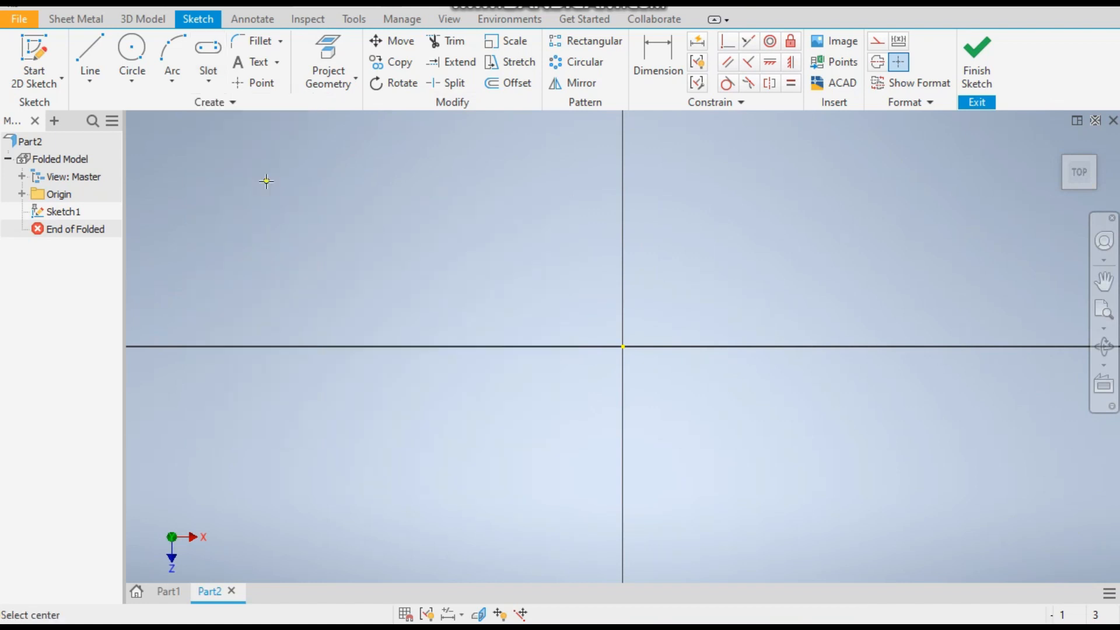
left_click(623, 346)
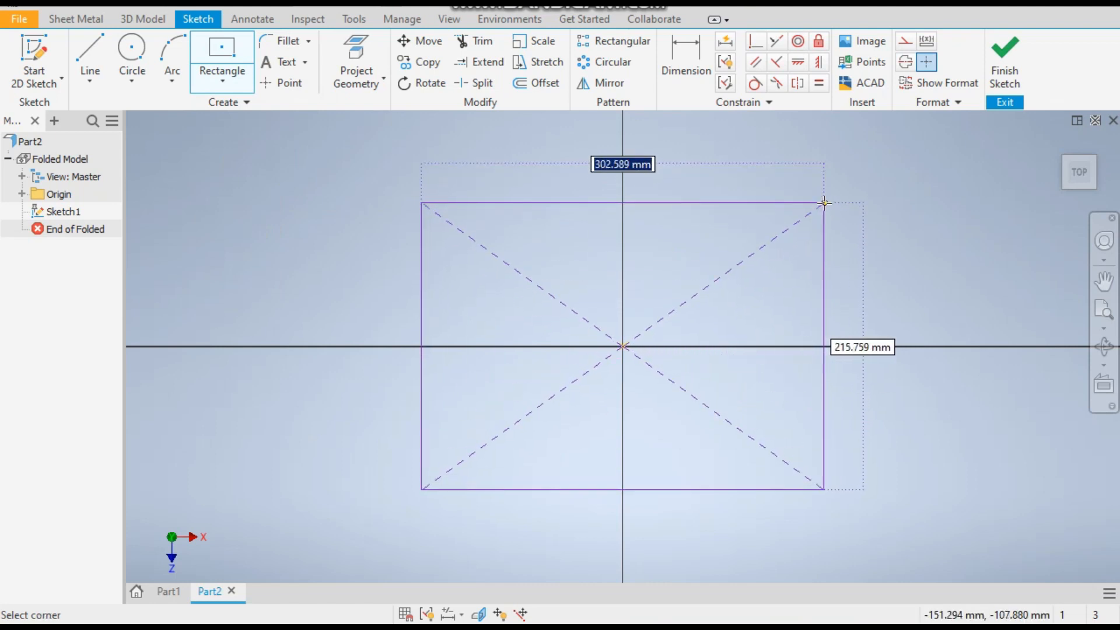
left_click(824, 202)
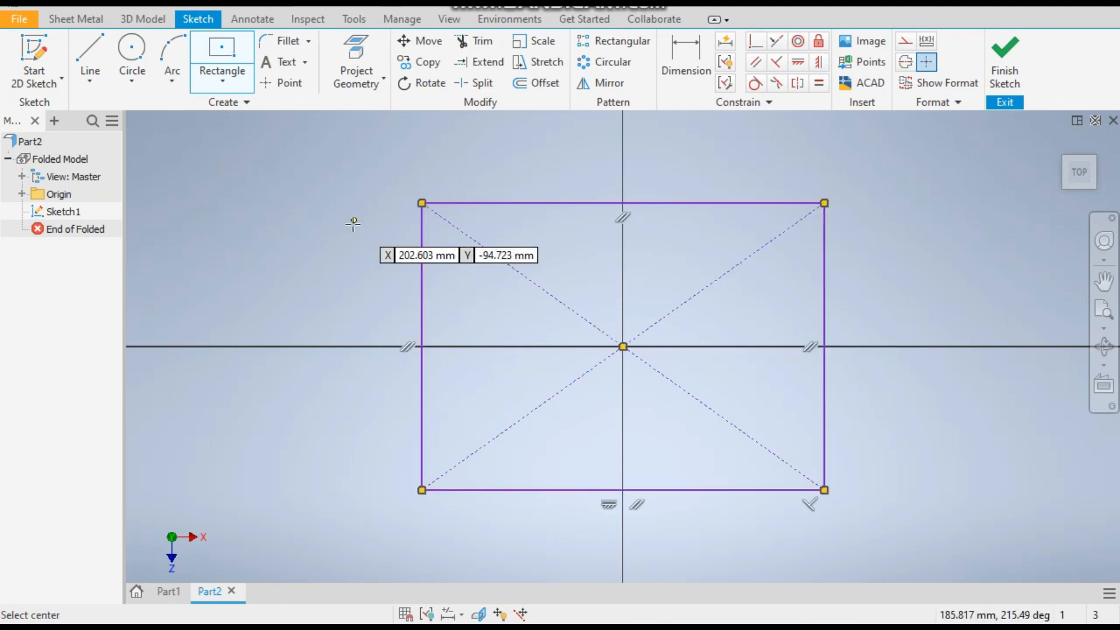
Dimension the rectangle 500 mm wide and 300 mm high, and finish the sketch.
left_click(687, 49)
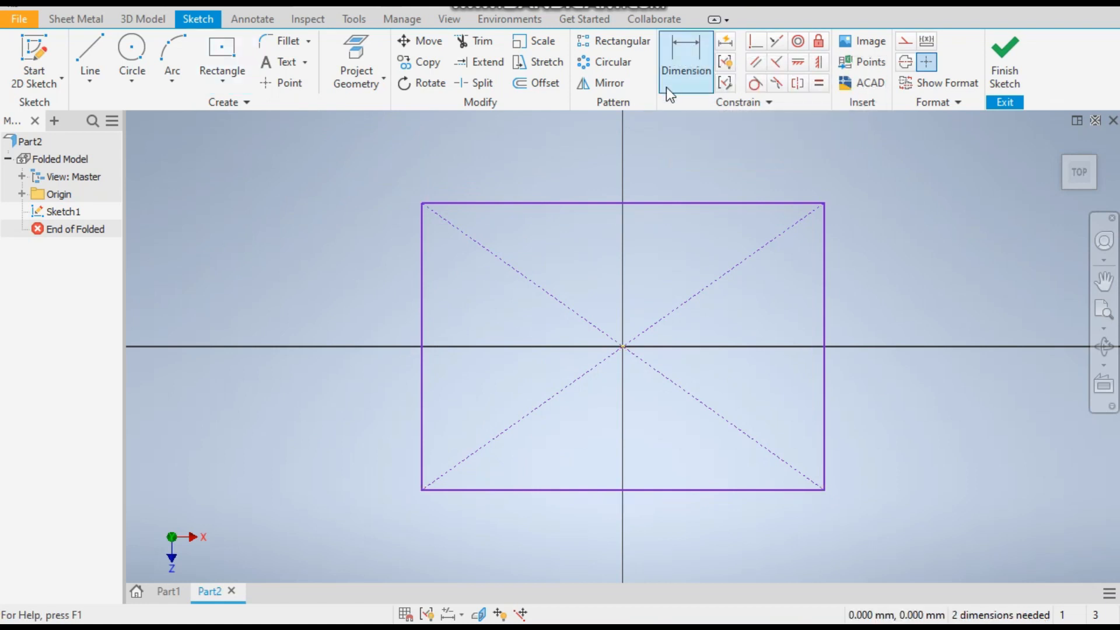
left_click(582, 203)
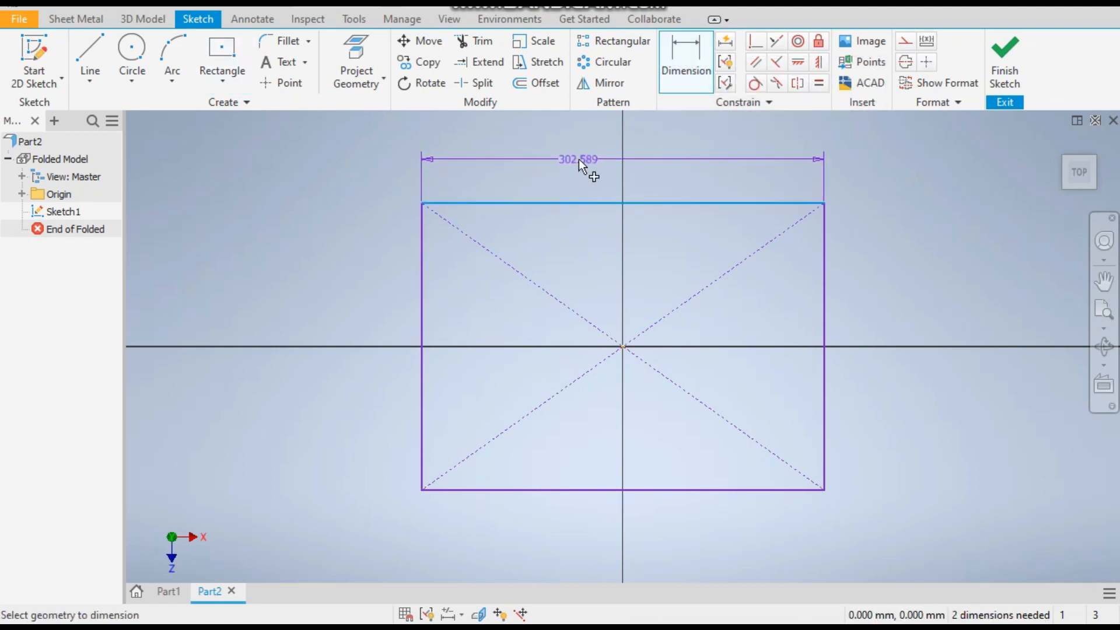
left_click(578, 159)
type("800")
key("Return")
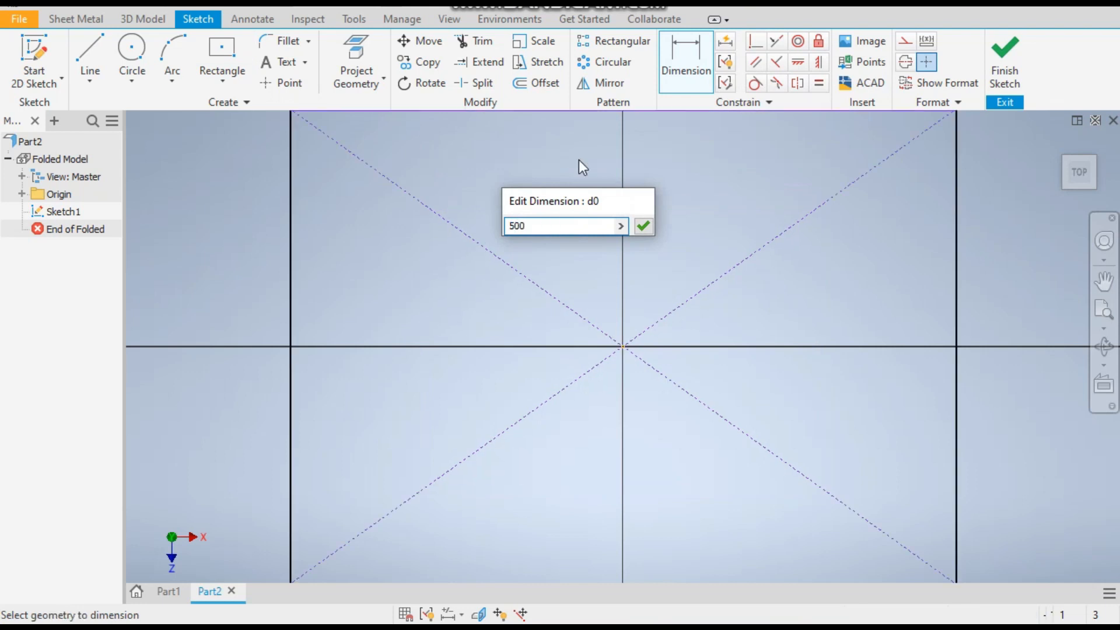
scroll(569, 233, "down", 2)
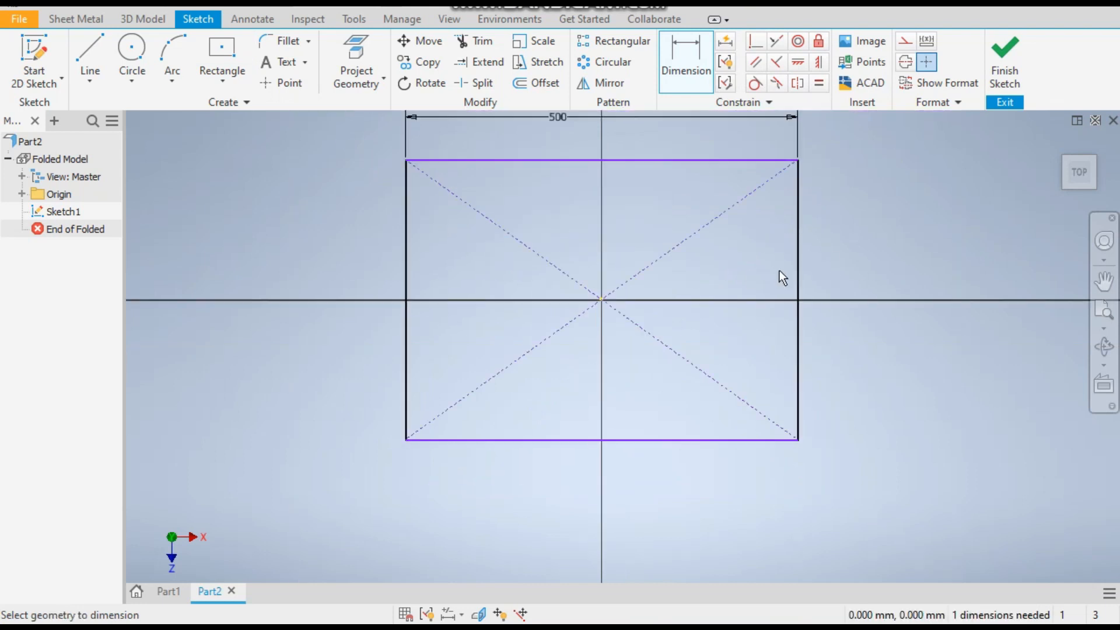
left_click(799, 256)
left_click(884, 271)
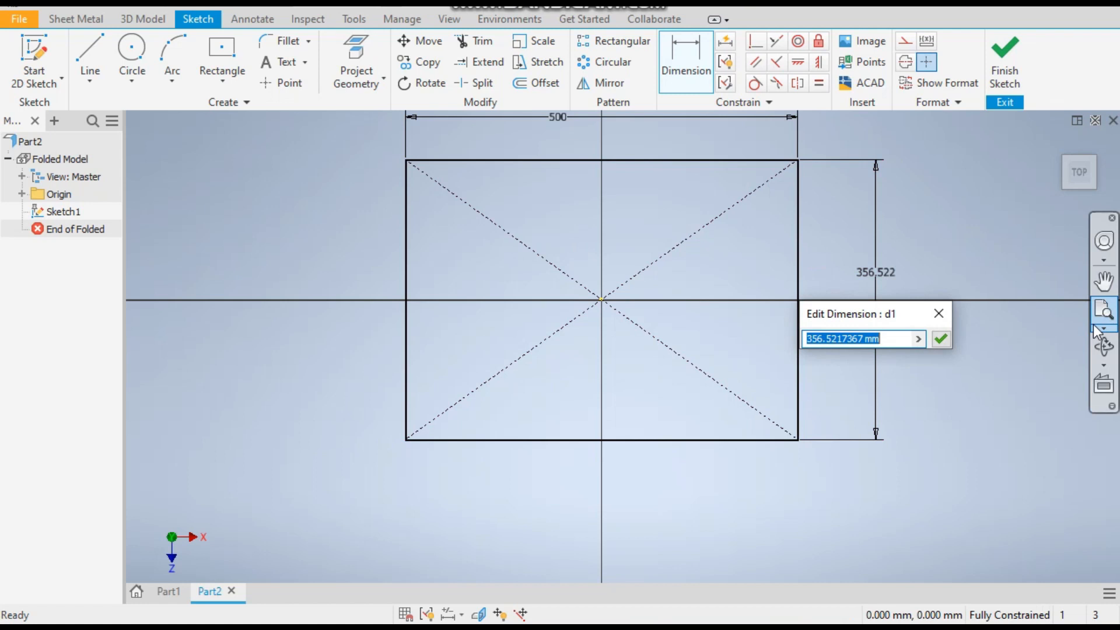
type("300")
key("Return")
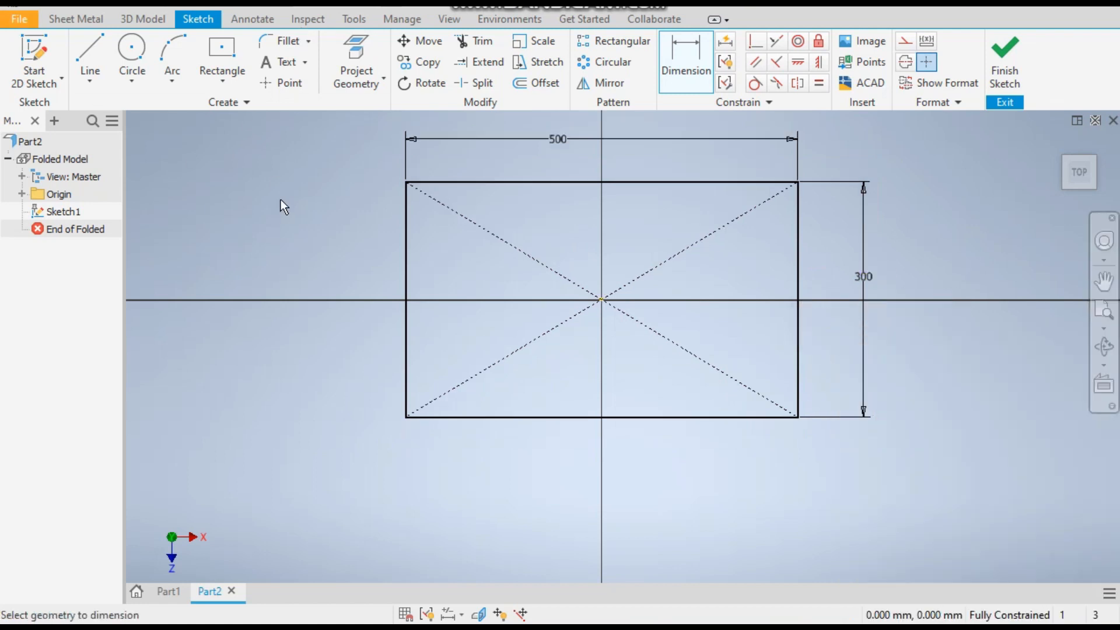
left_click(1003, 85)
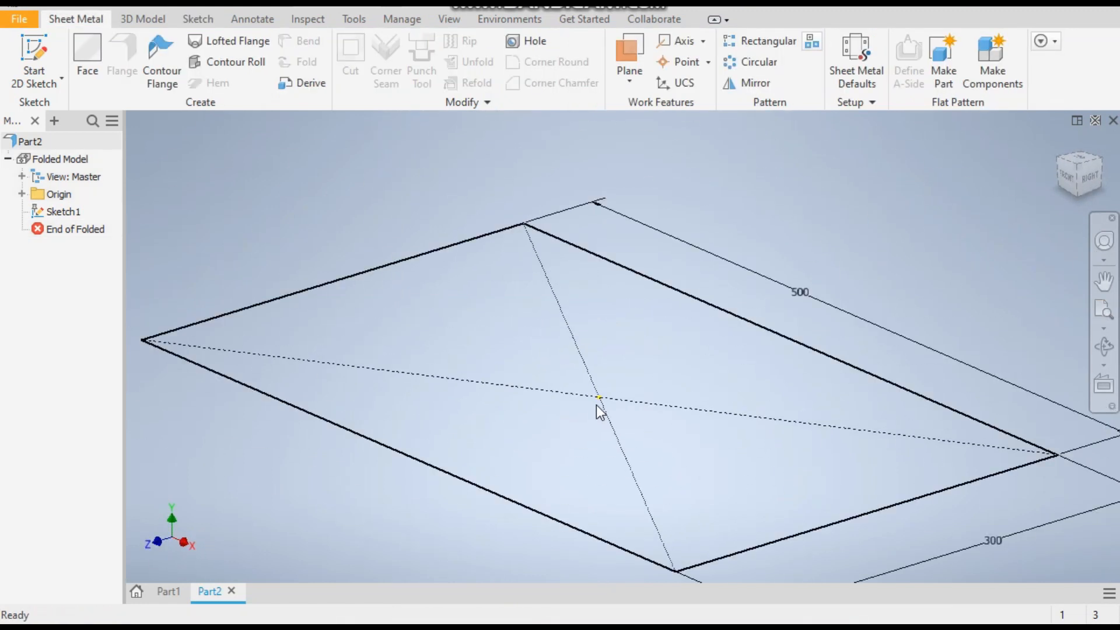
Start a Face from the rectangle profile and preview its flipped and both-sides offset directions in the right side view.
scroll(596, 404, "down", 2)
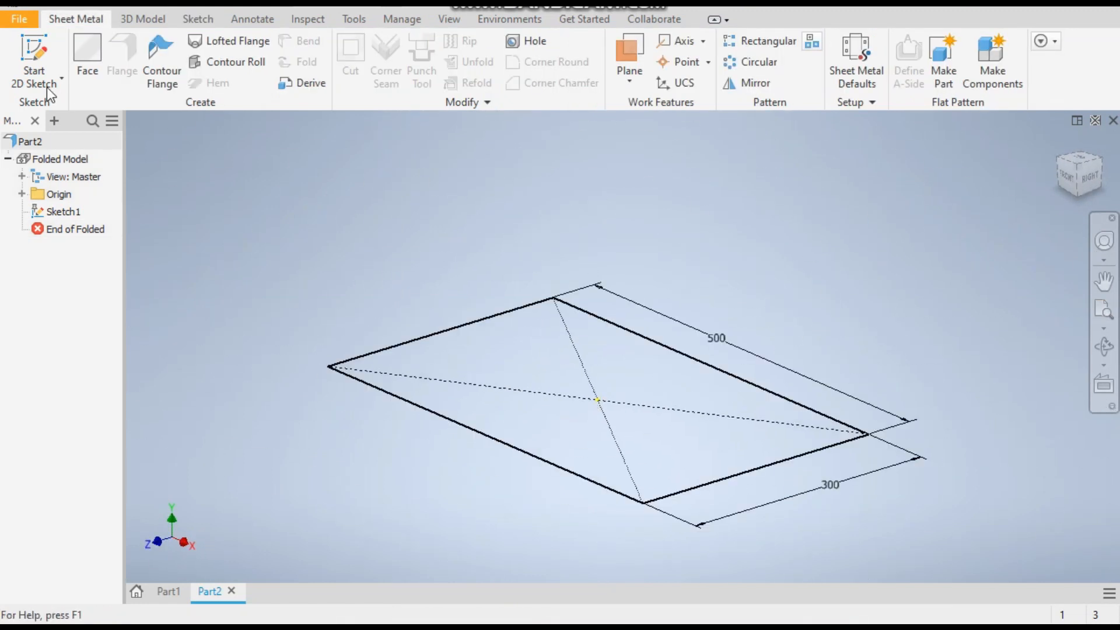
left_click(86, 47)
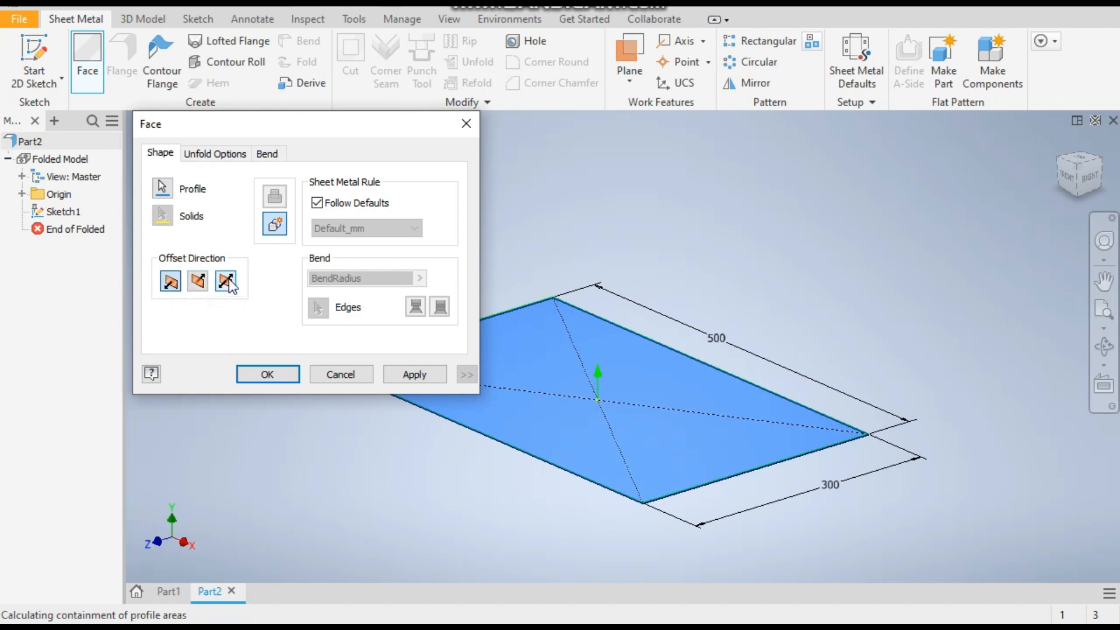
left_click(1089, 176)
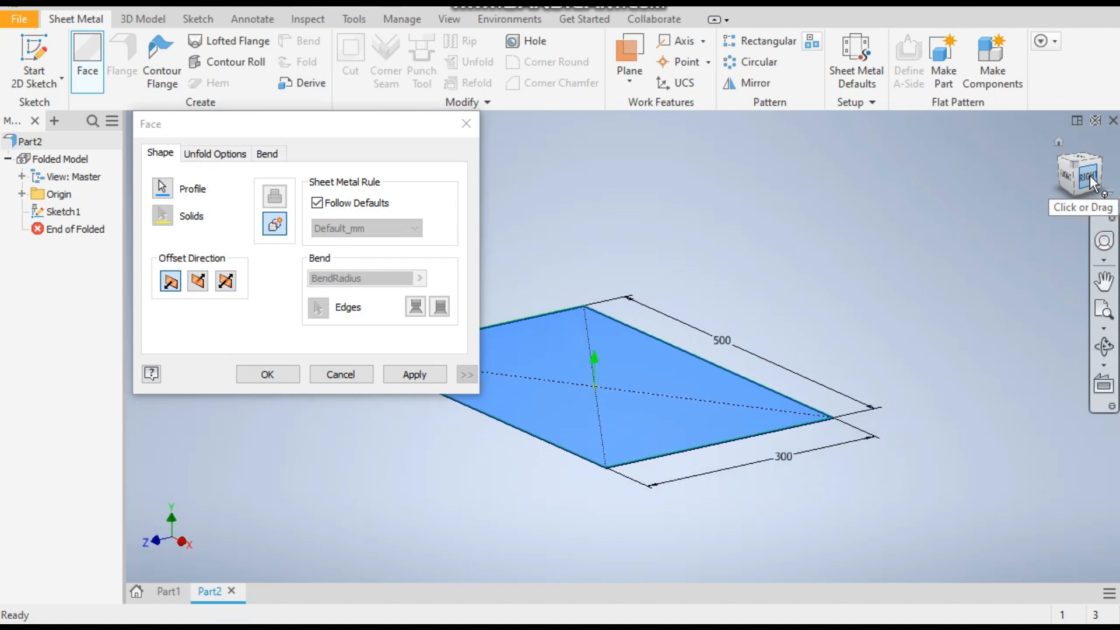
scroll(523, 349, "down", 4)
scroll(877, 359, "up", 2)
scroll(667, 345, "down", 4)
scroll(528, 366, "down", 2)
scroll(551, 361, "down", 3)
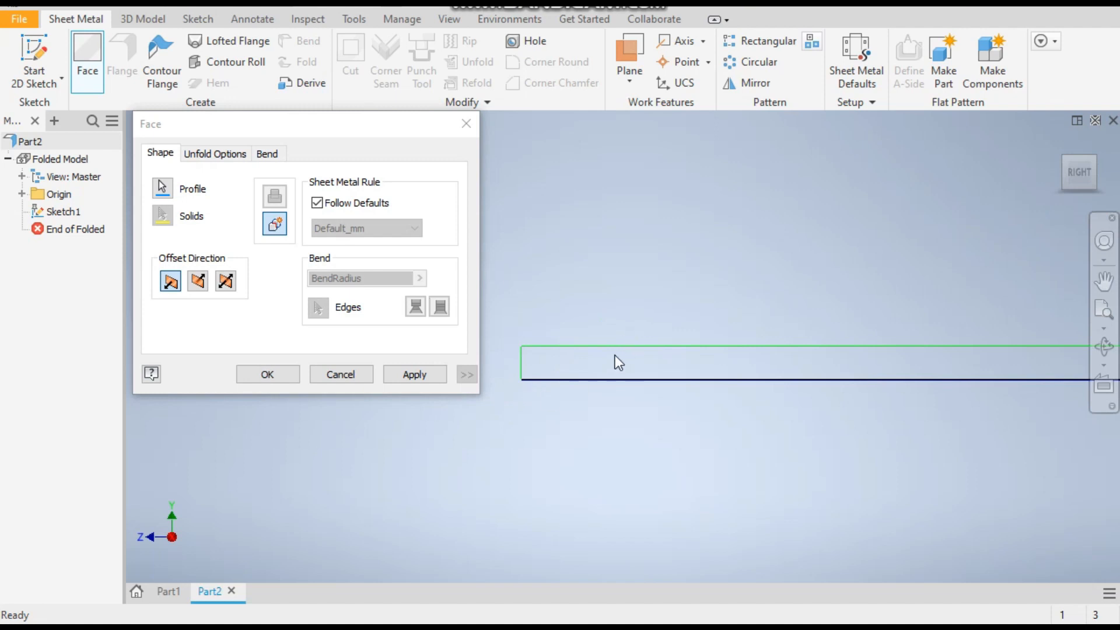
left_click(199, 283)
left_click(199, 283)
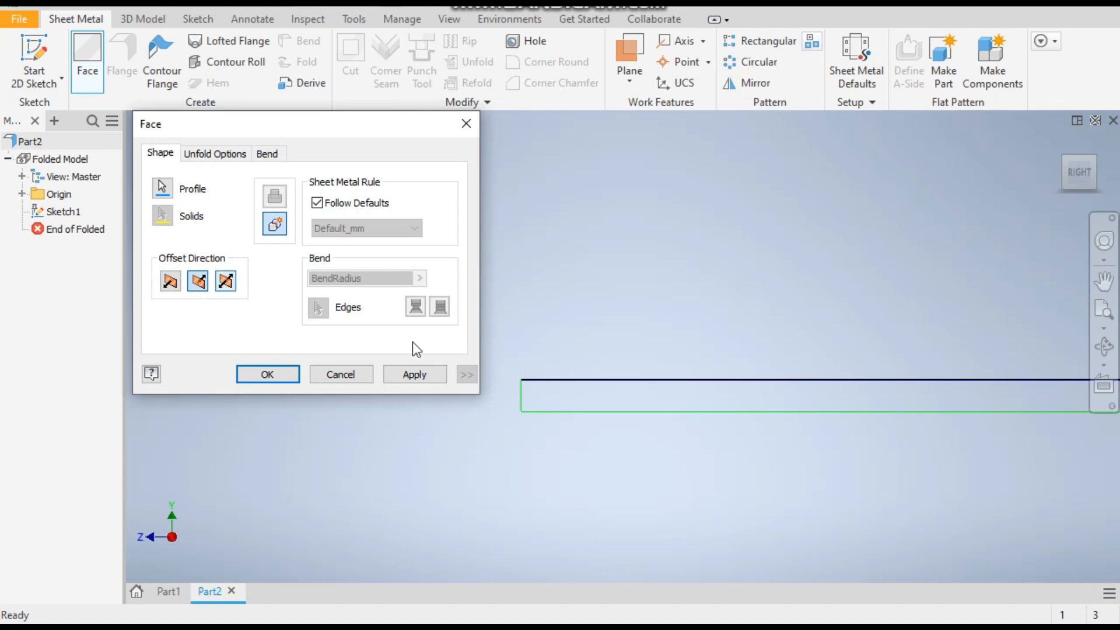
left_click(229, 286)
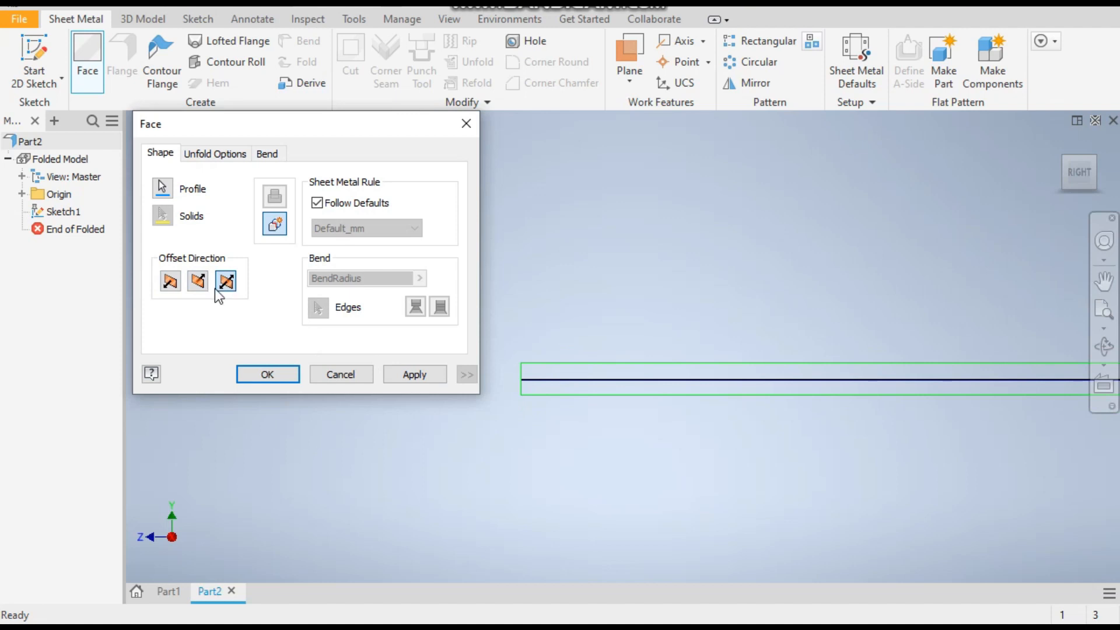
Create the face with its thickness offset upward from the sketch plane and close the Face command.
left_click(174, 282)
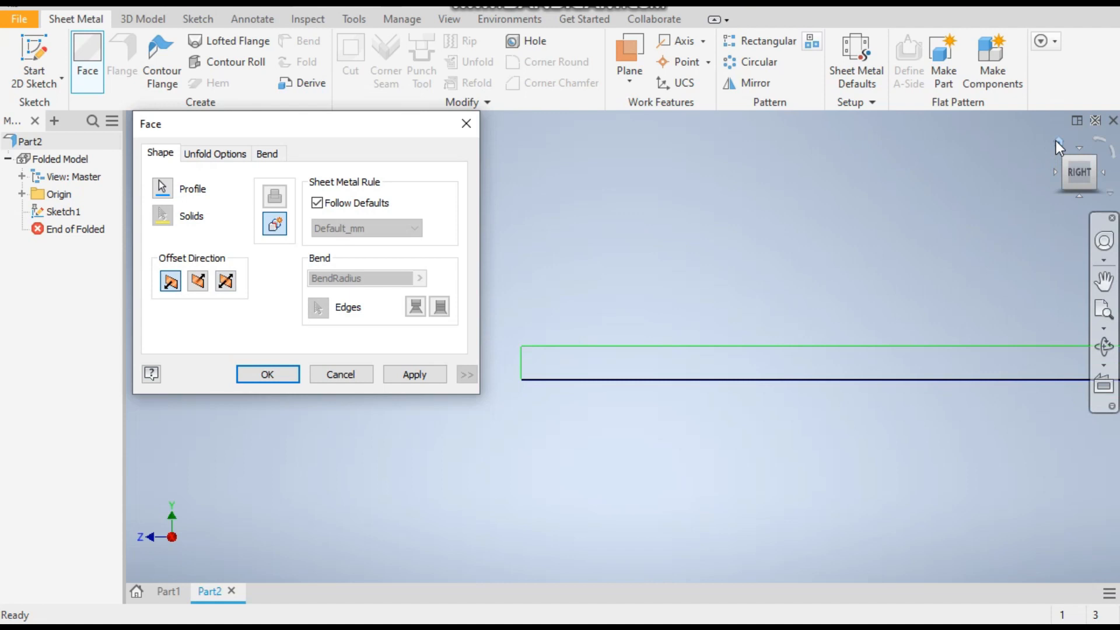
left_click(1057, 142)
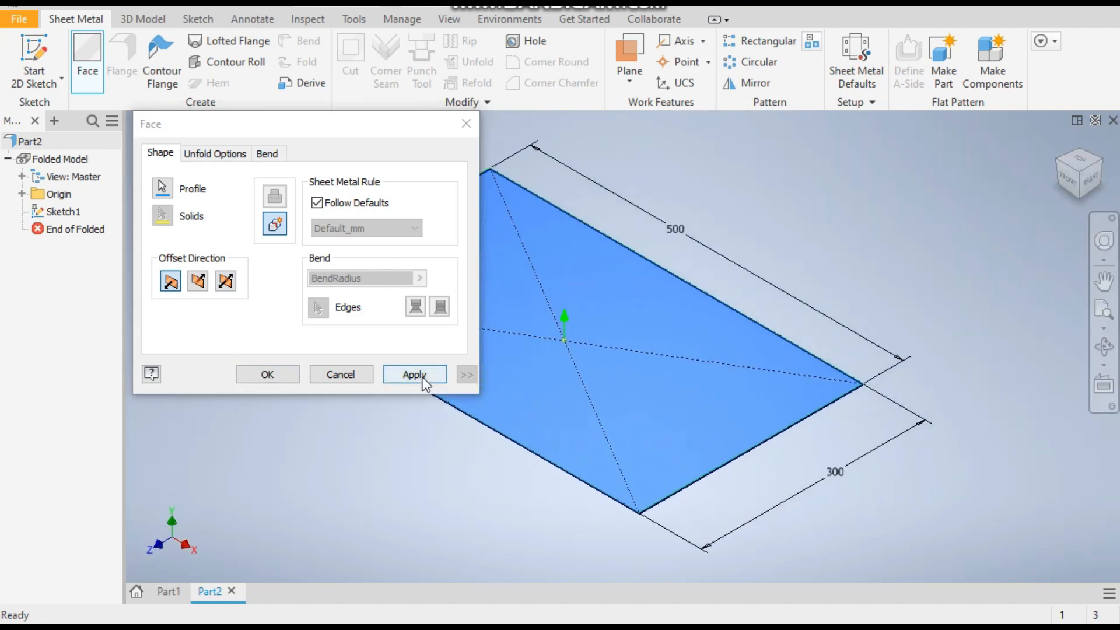
left_click(421, 375)
left_click(356, 375)
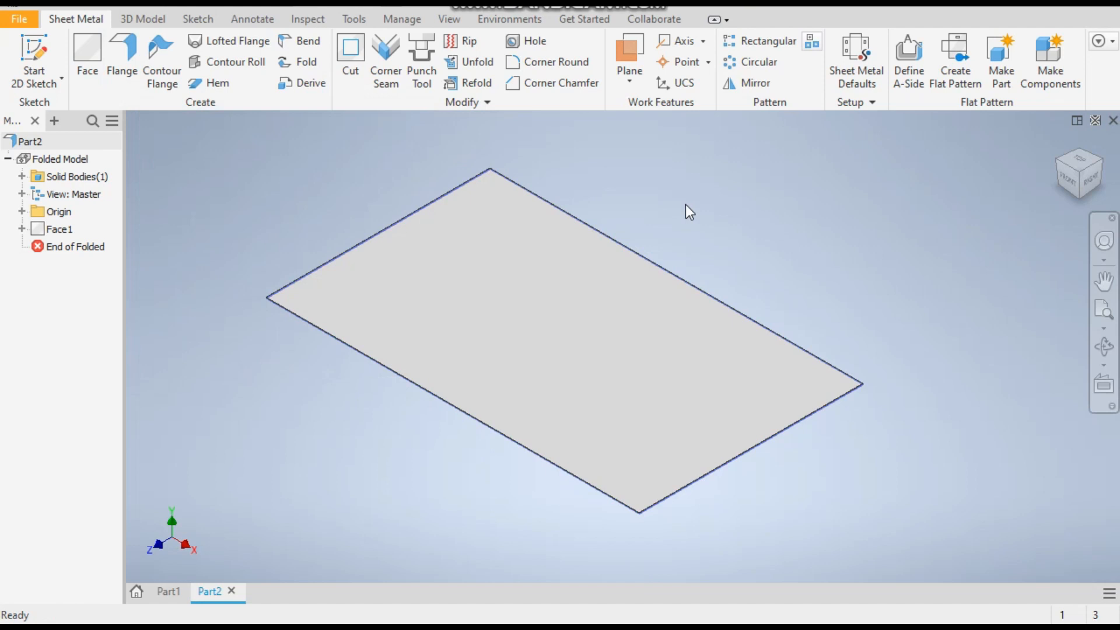
Override the rule thickness in the sheet metal defaults with a thickness of 1 mm.
left_click(867, 67)
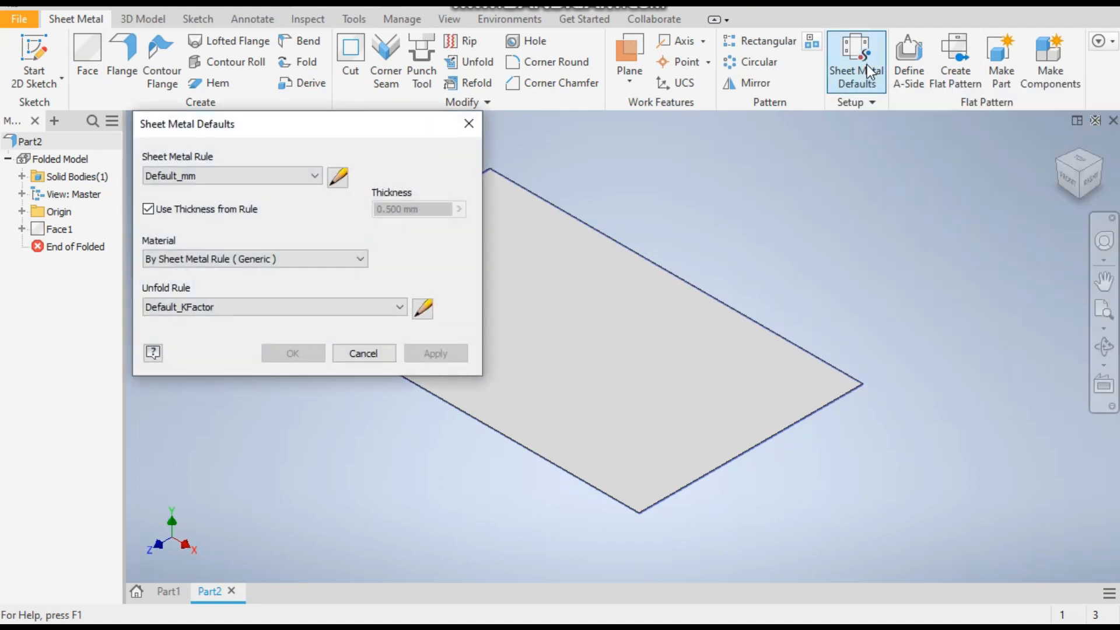
left_click(148, 208)
left_click(418, 210)
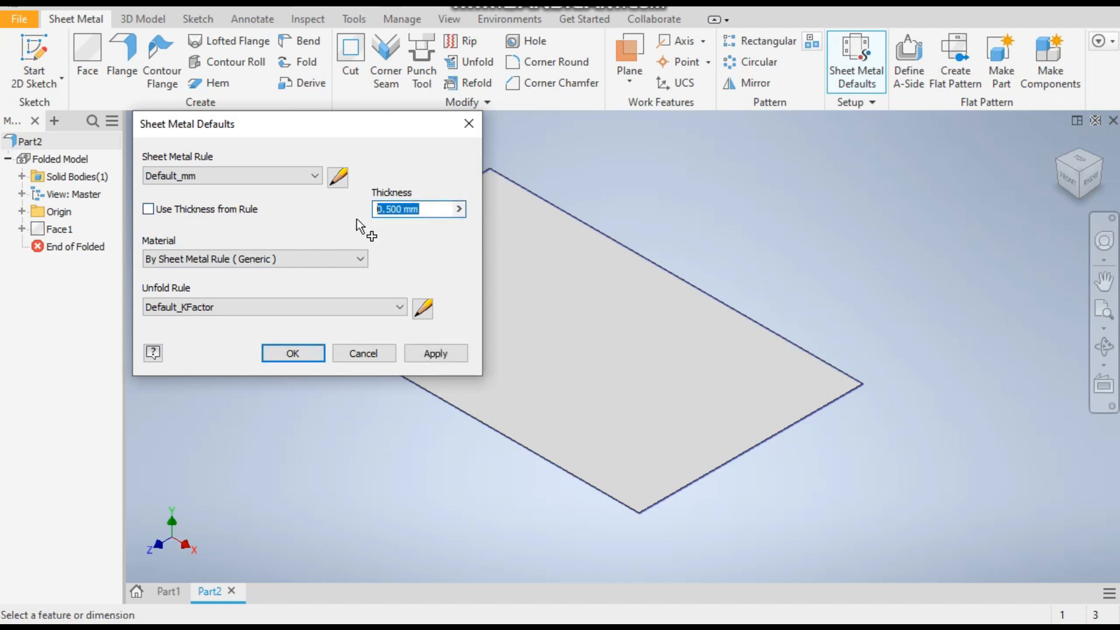
type("1")
left_click(457, 354)
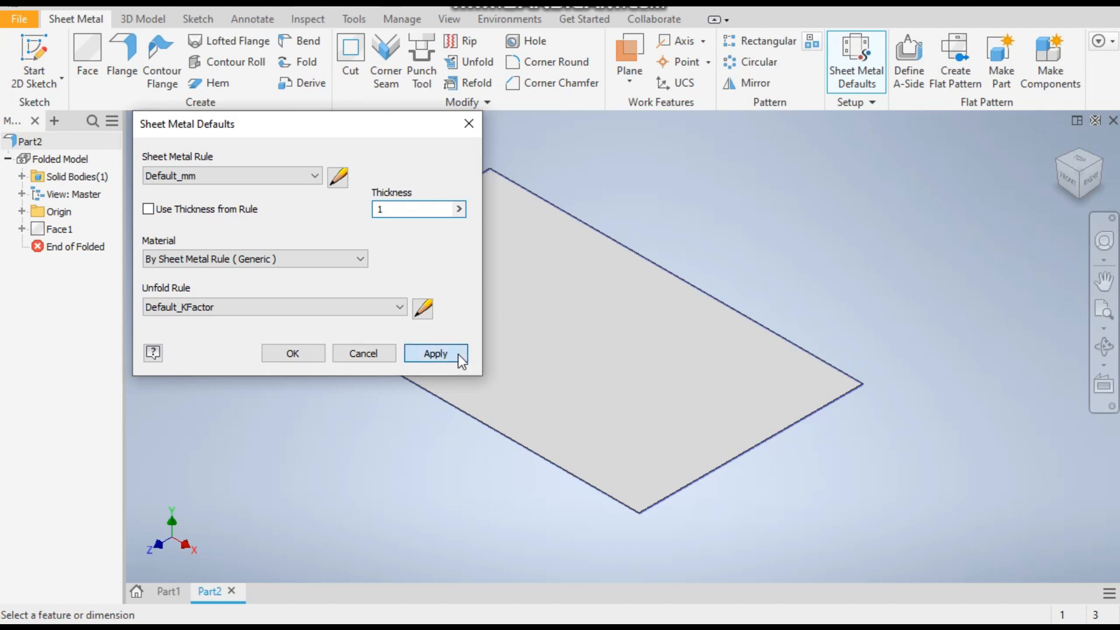
left_click(364, 354)
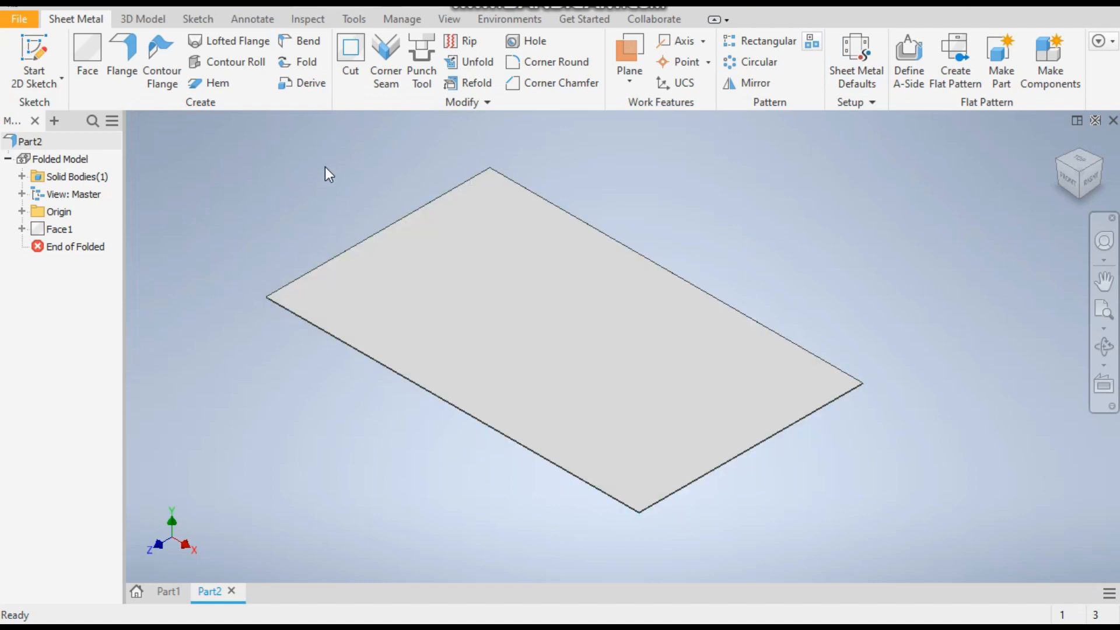
Check the finished Part1, then start a Flange in Part2 on one short edge of the base plate with a 250 mm height.
left_click(172, 591)
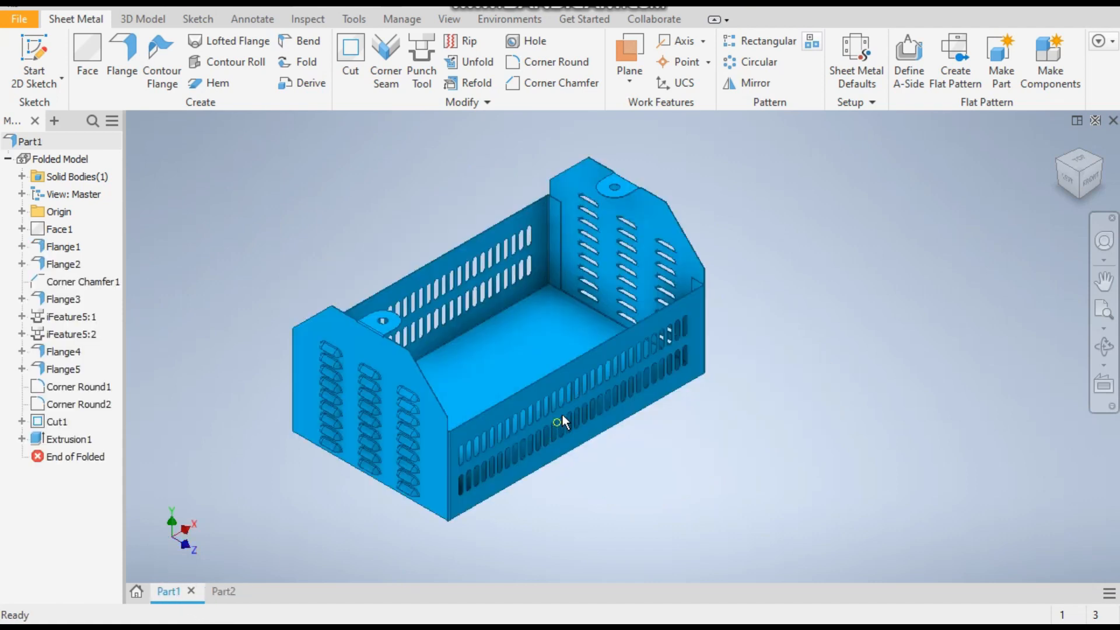
left_click(225, 592)
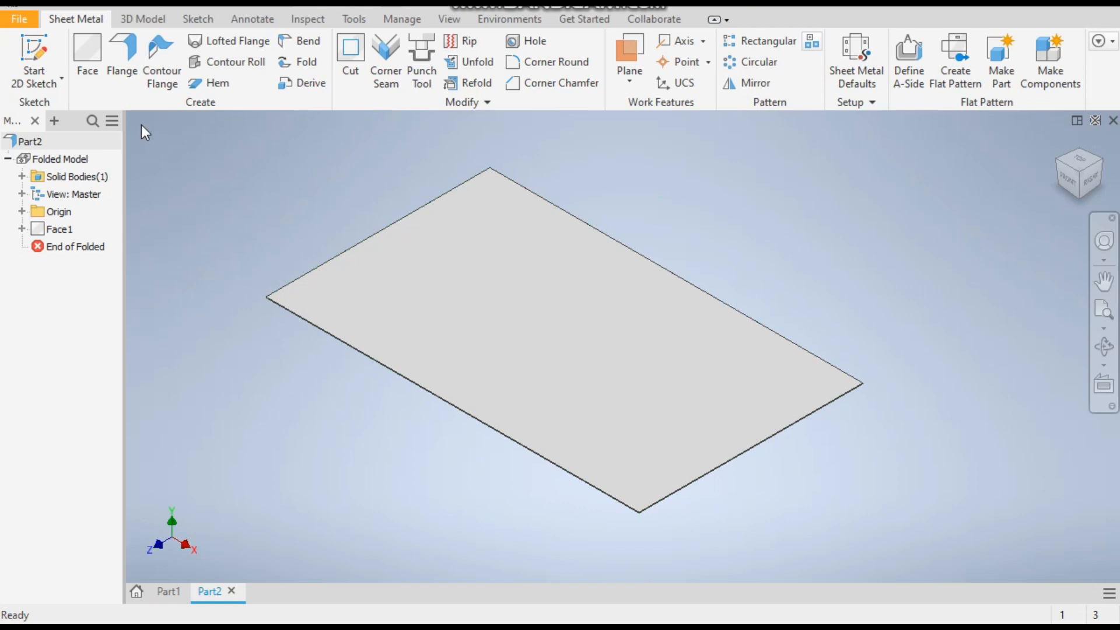
left_click(128, 55)
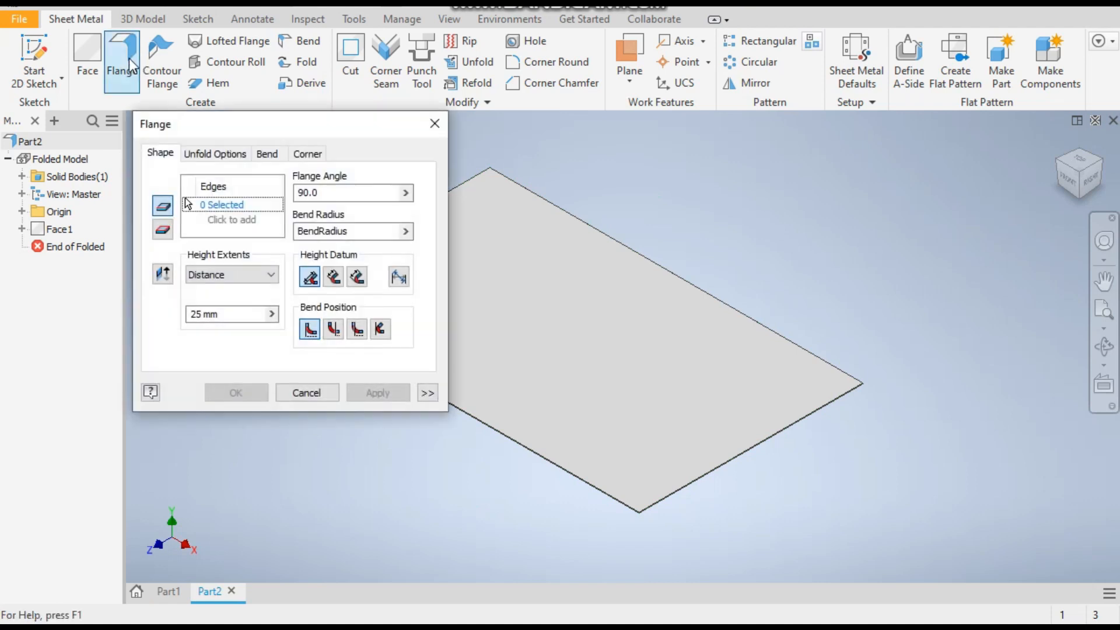
scroll(680, 482, "up", 5)
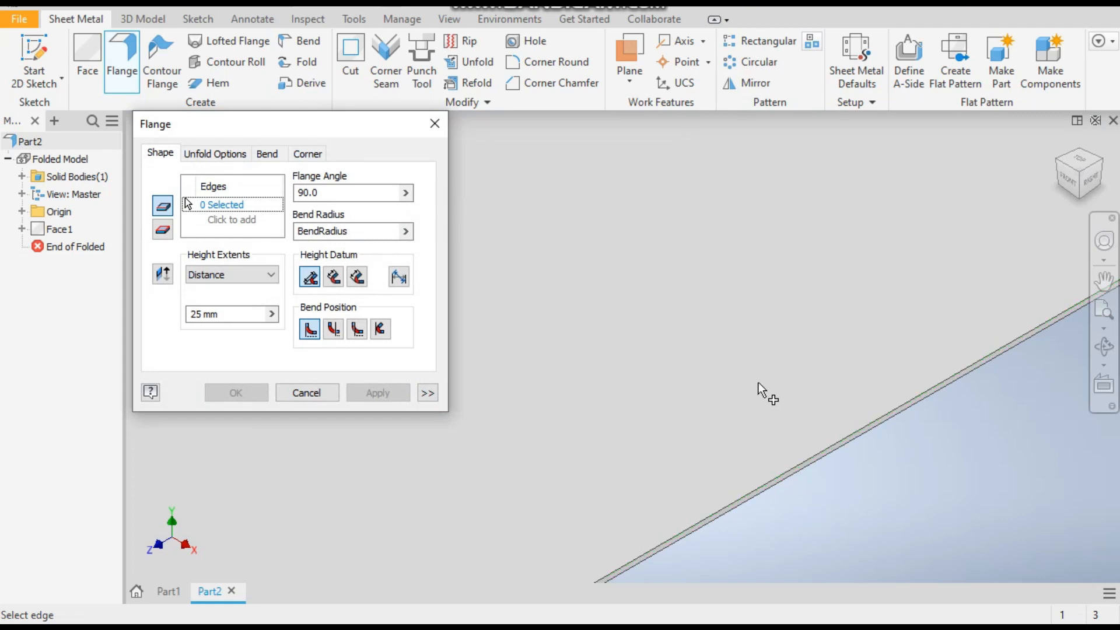
left_click(798, 465)
left_click(799, 471)
scroll(787, 458, "down", 5)
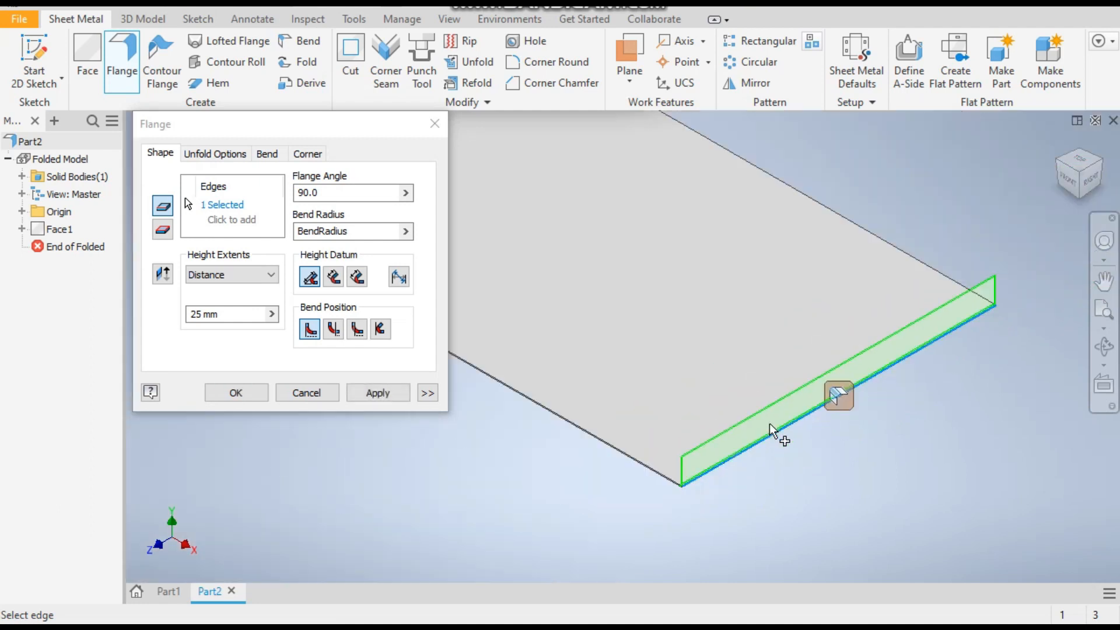
left_click(230, 314)
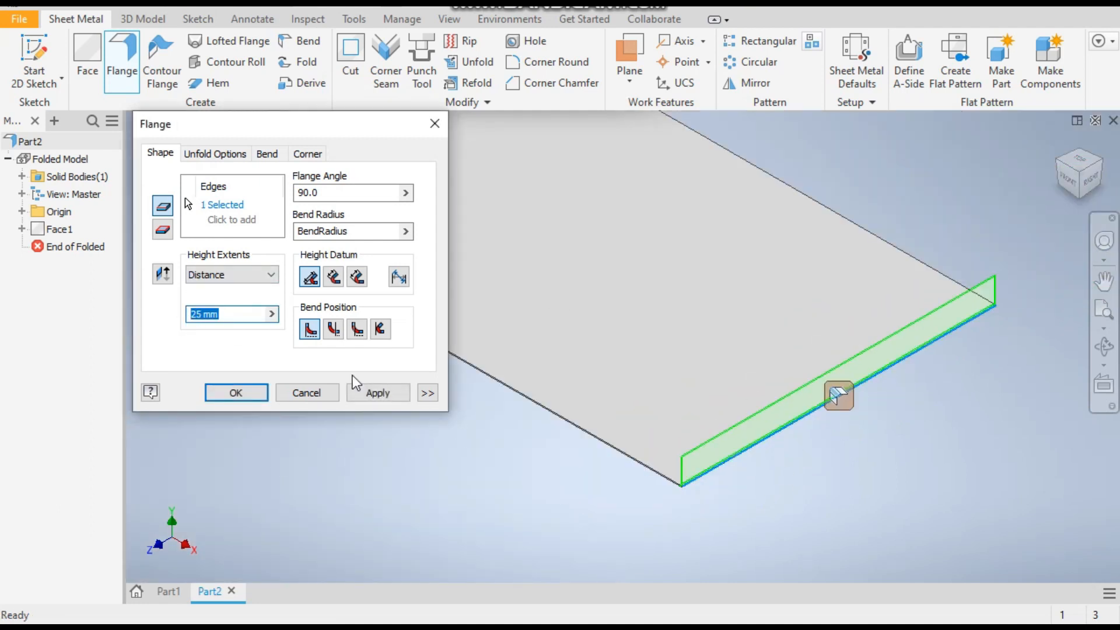
type("250")
scroll(667, 375, "down", 3)
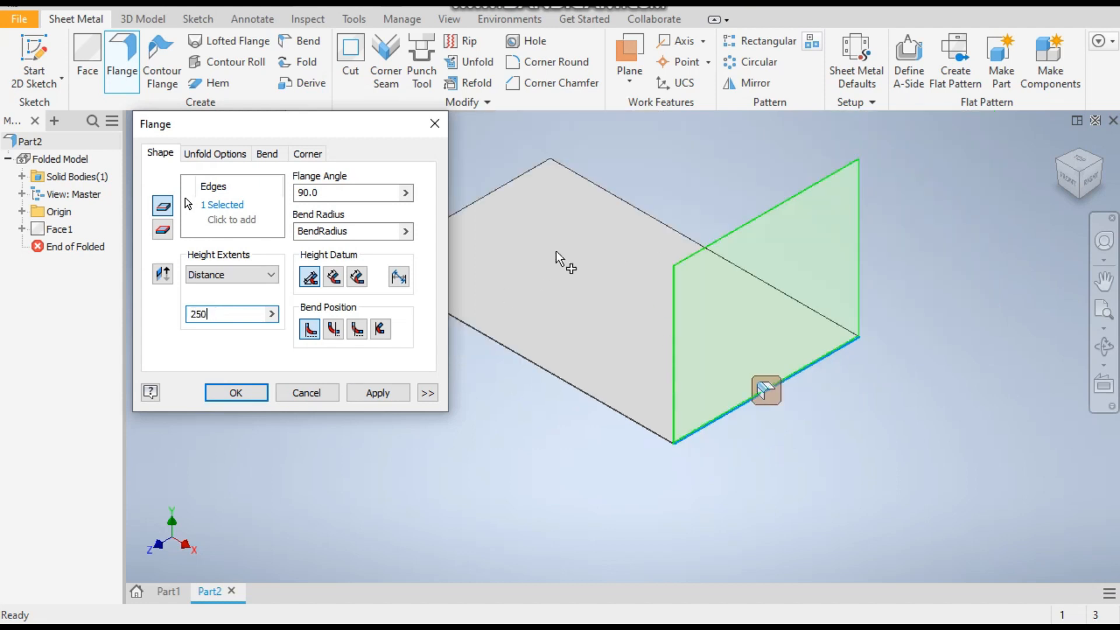
Add the base plate's opposite short edge to the flange selection and create both end flanges.
left_click(227, 211)
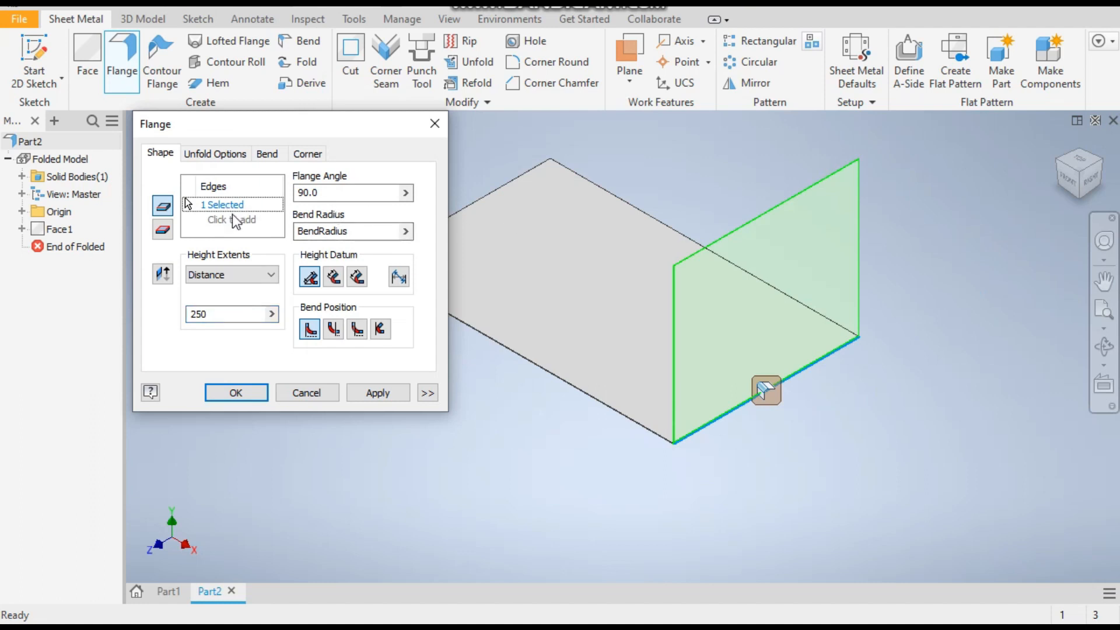
scroll(457, 180, "up", 3)
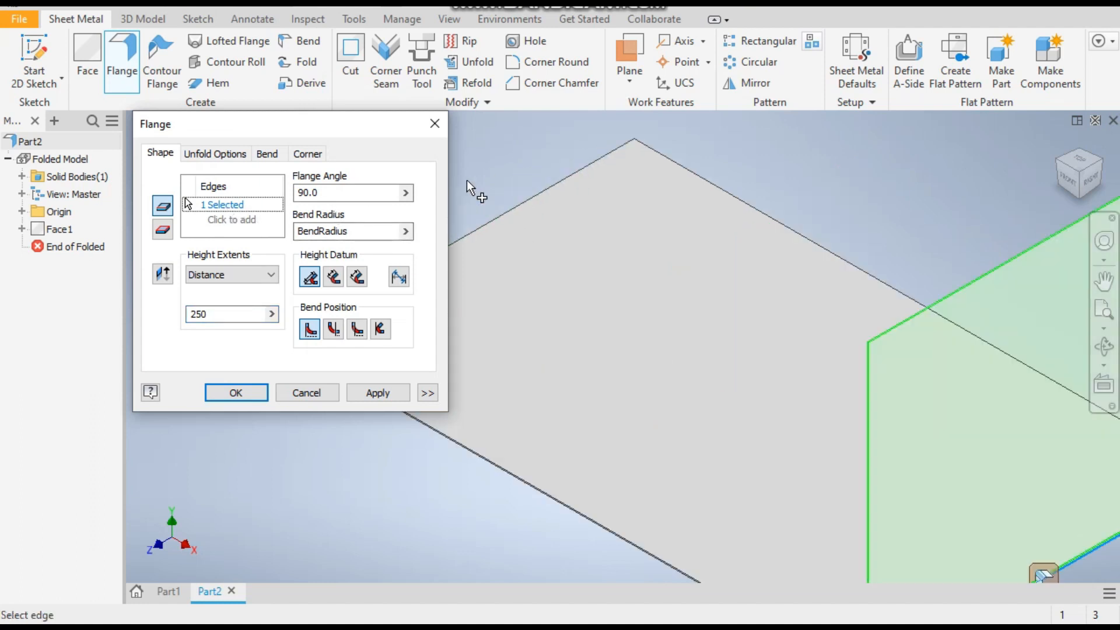
left_click(515, 211)
scroll(590, 276, "down", 5)
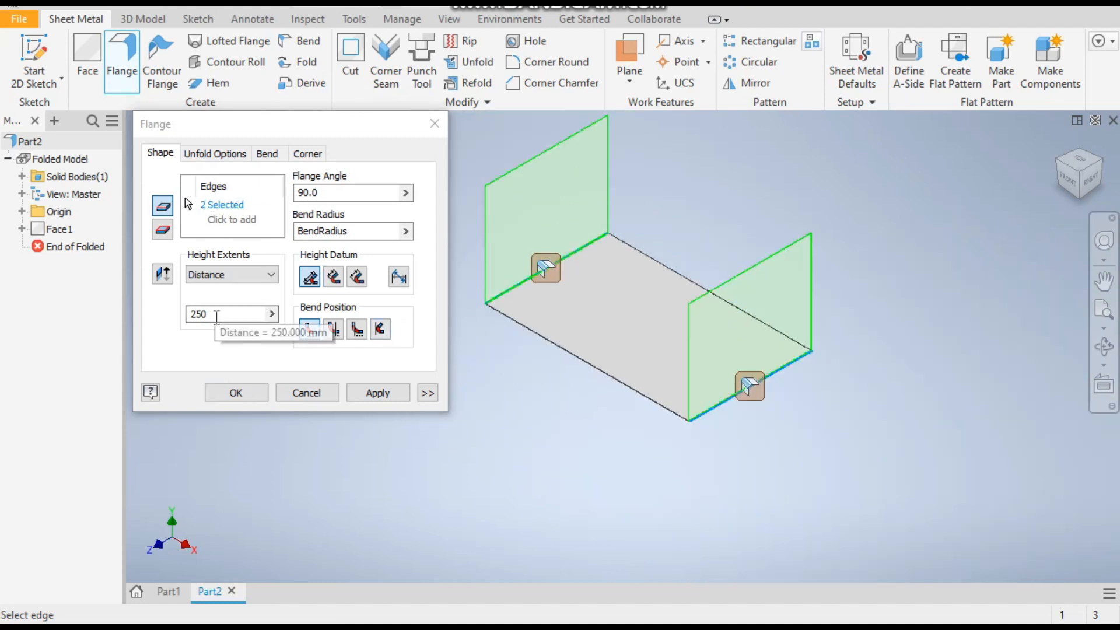
left_click(372, 389)
left_click(374, 392)
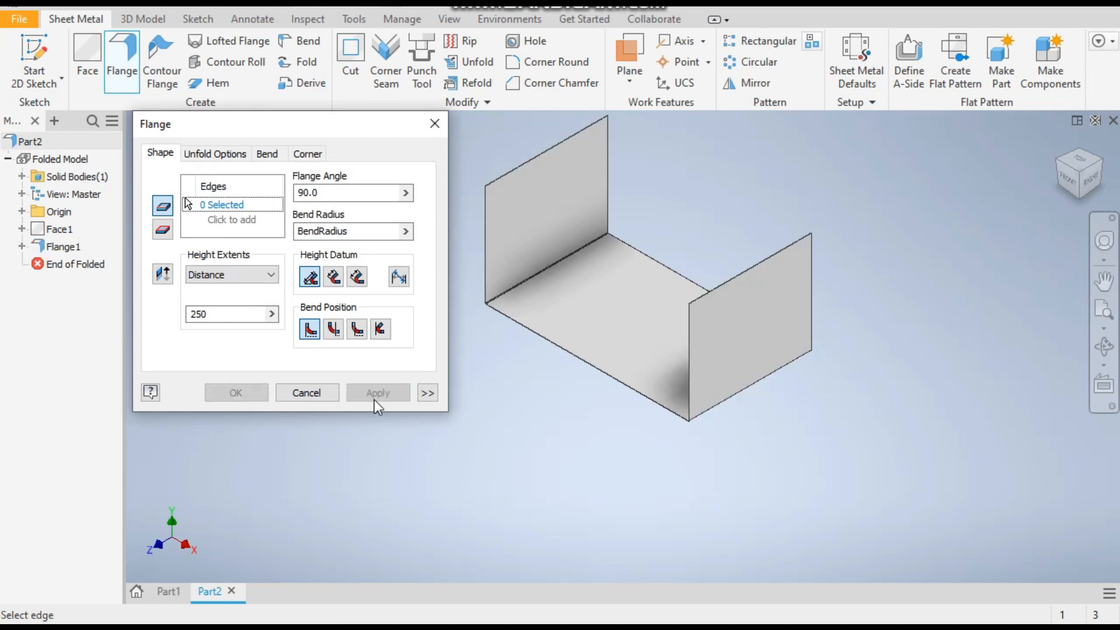
Select both long edges of the base plate for a new flange and set its height to 150 mm.
scroll(494, 298, "up", 5)
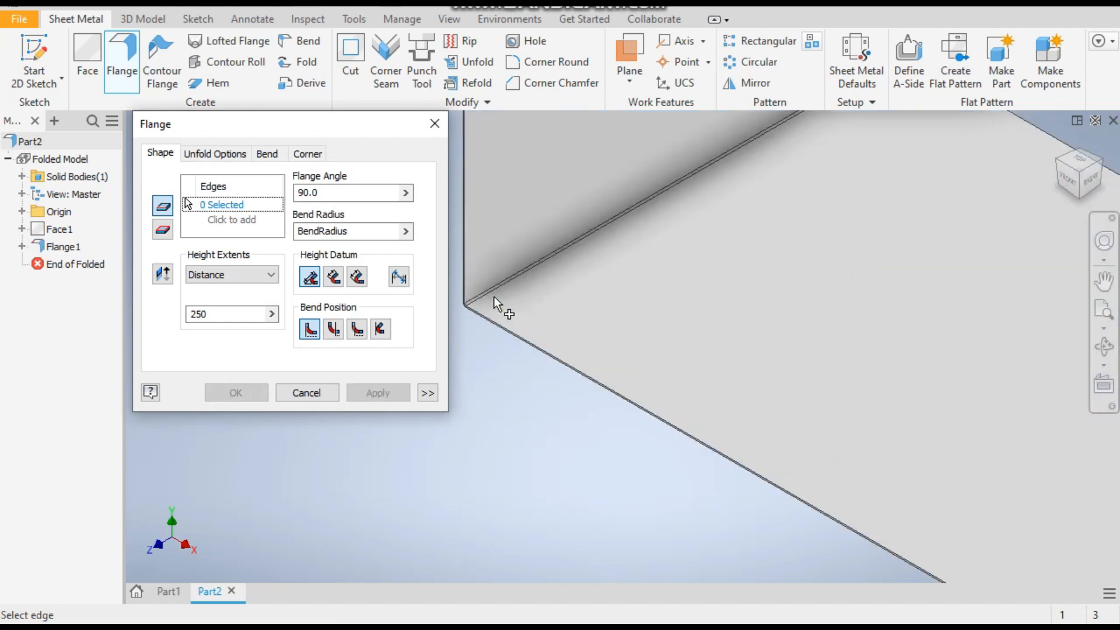
left_click(526, 361)
scroll(496, 454, "down", 5)
scroll(677, 382, "up", 5)
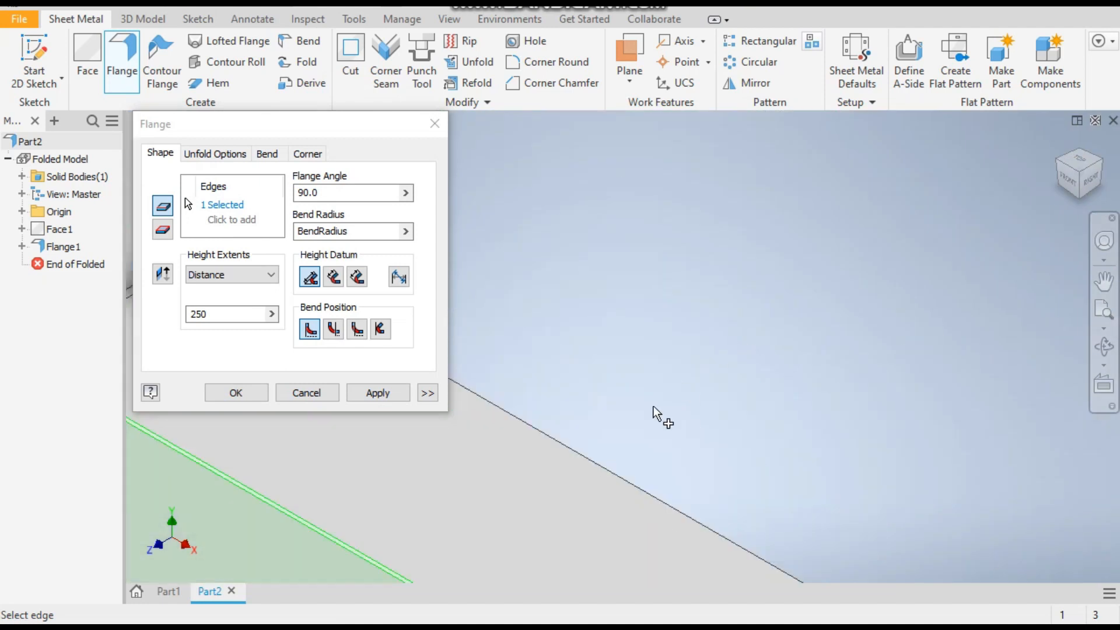
left_click(602, 461)
scroll(695, 324, "down", 5)
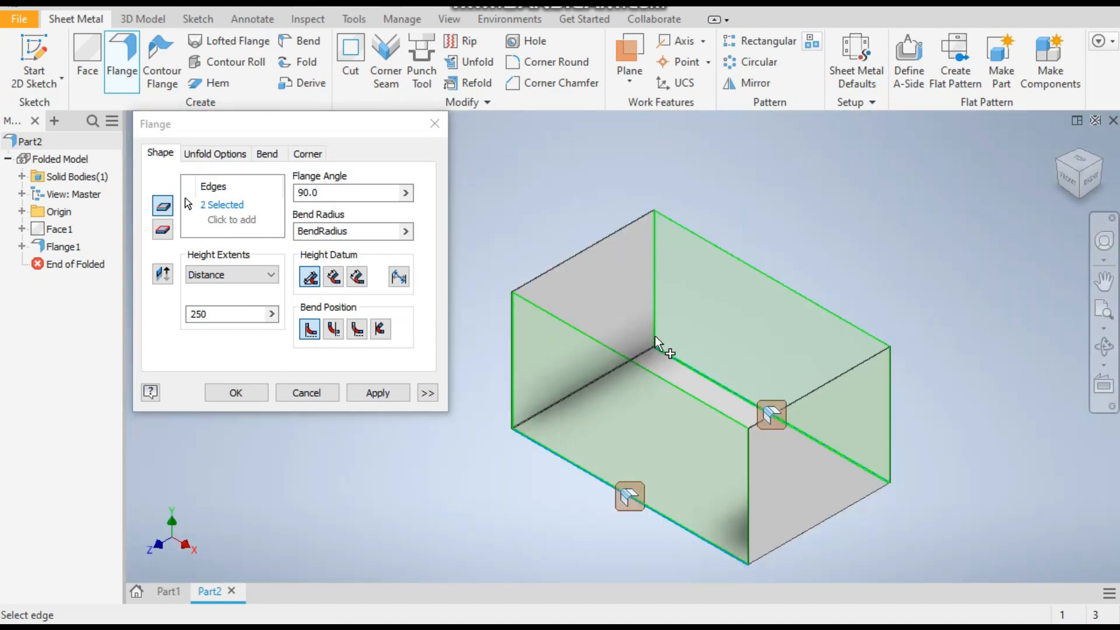
double_click(224, 313)
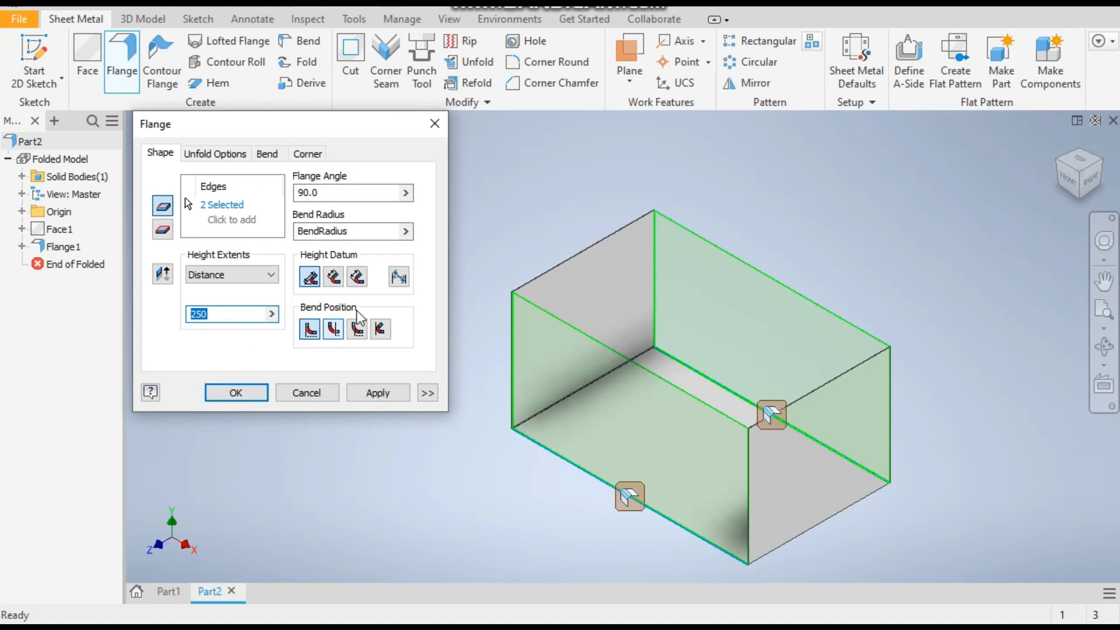
type("150")
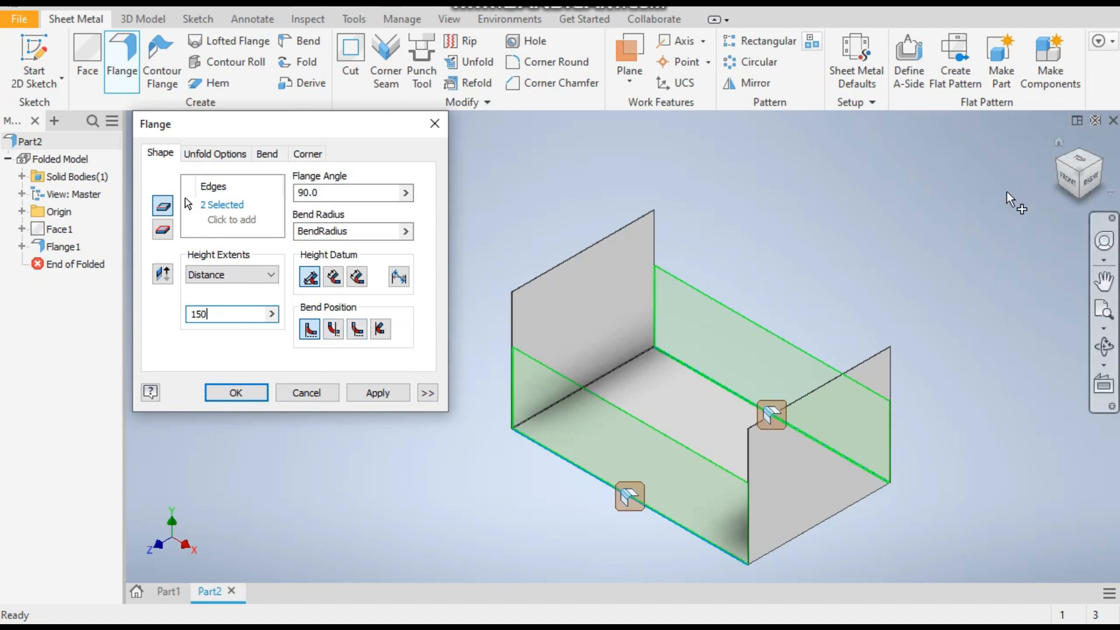
Set the side flanges' bend position to bend from the adjacent face, check both corners in the right side view, and create them.
left_click(1095, 180)
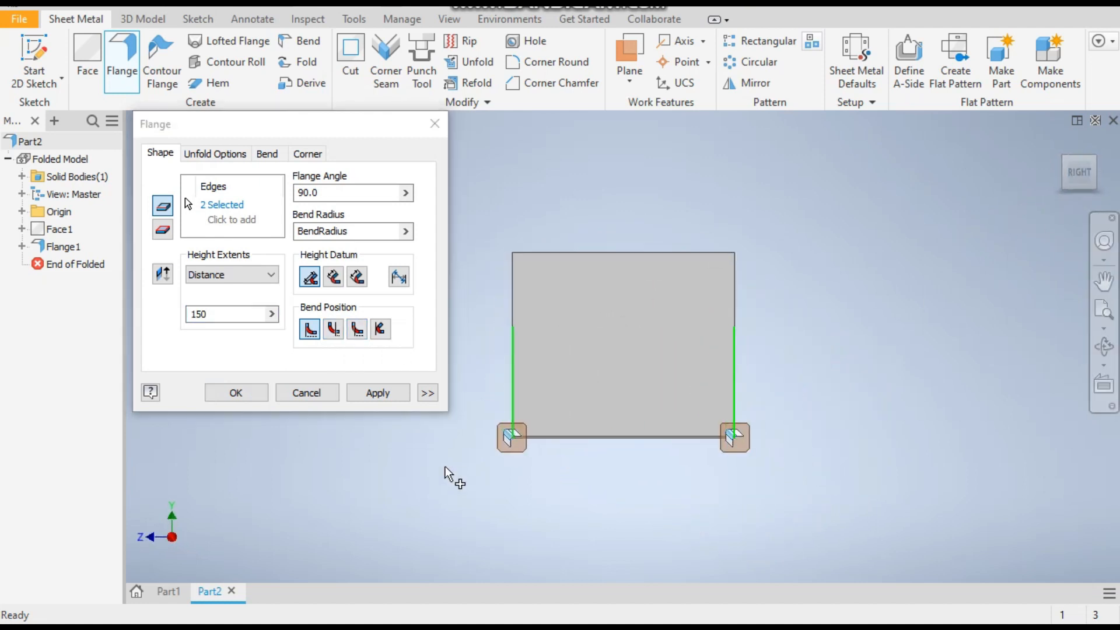
scroll(519, 448, "down", 5)
scroll(557, 443, "up", 2)
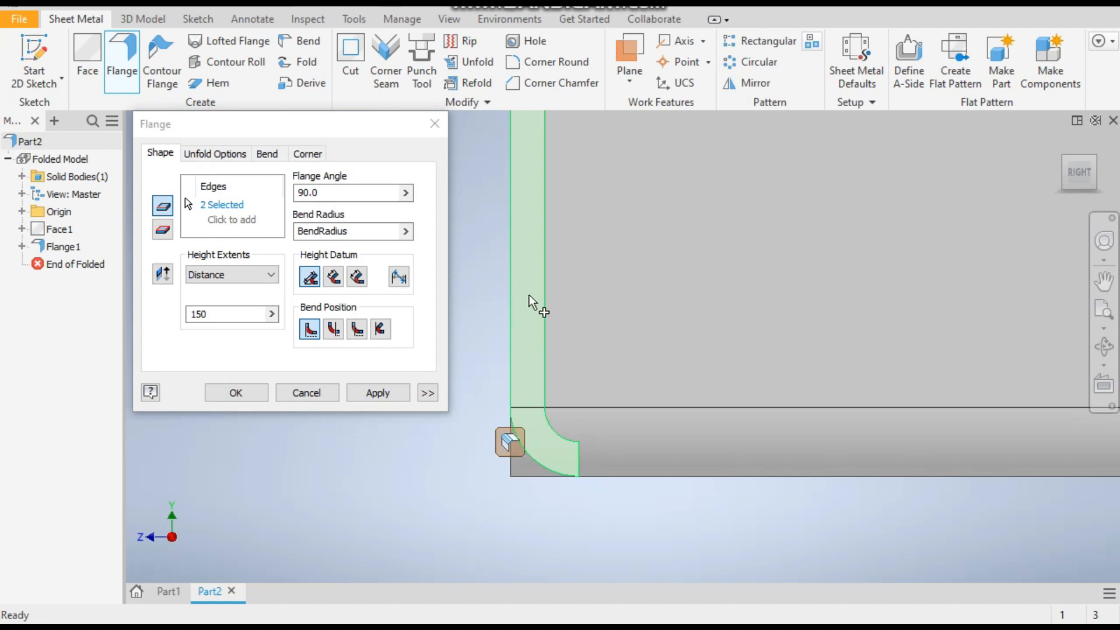
left_click(335, 333)
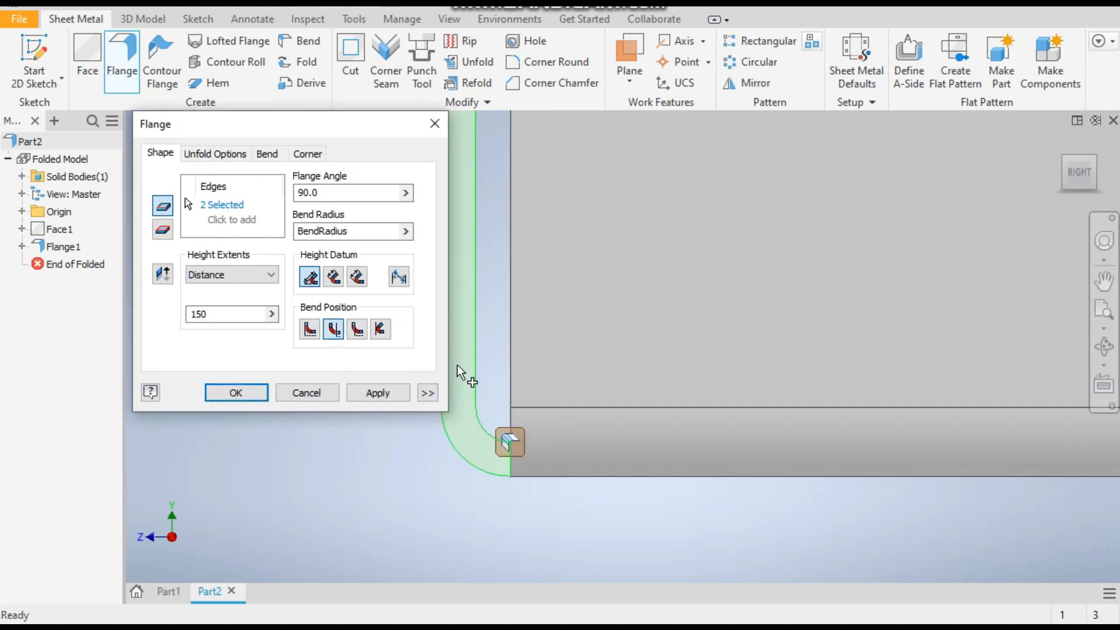
left_click(509, 441)
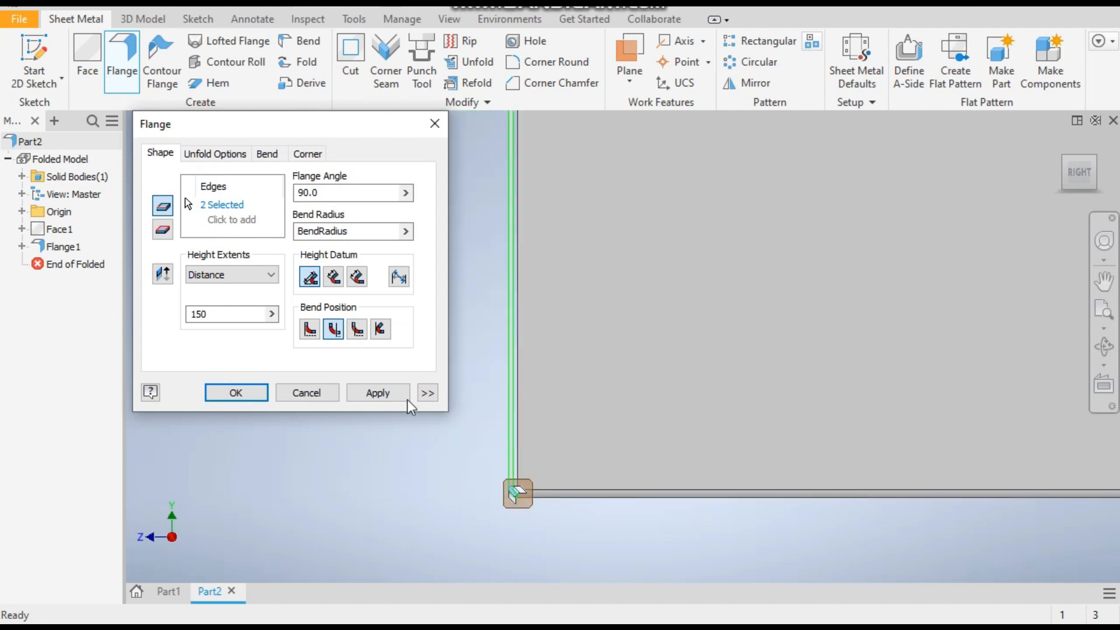
scroll(767, 324, "down", 2)
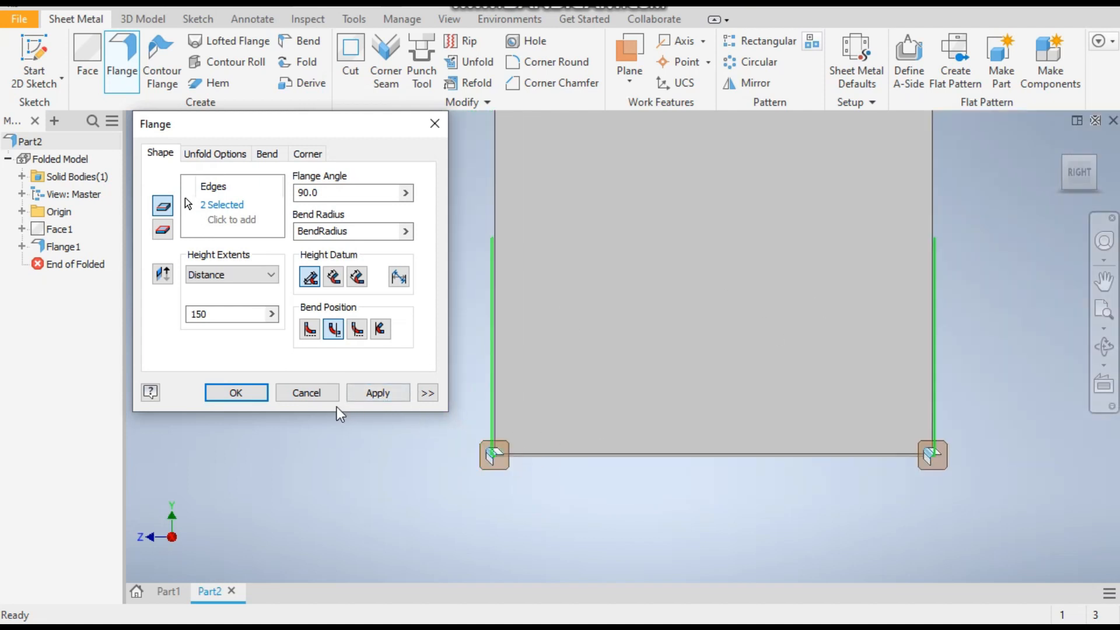
scroll(943, 450, "up", 4)
left_click(391, 393)
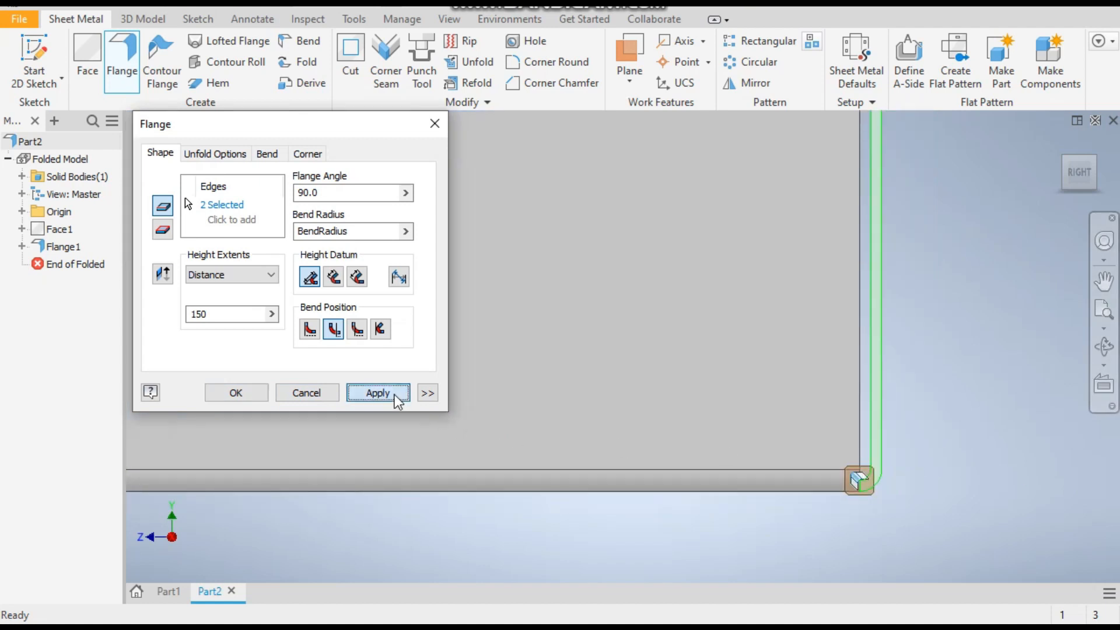
scroll(991, 502, "down", 2)
scroll(978, 476, "down", 4)
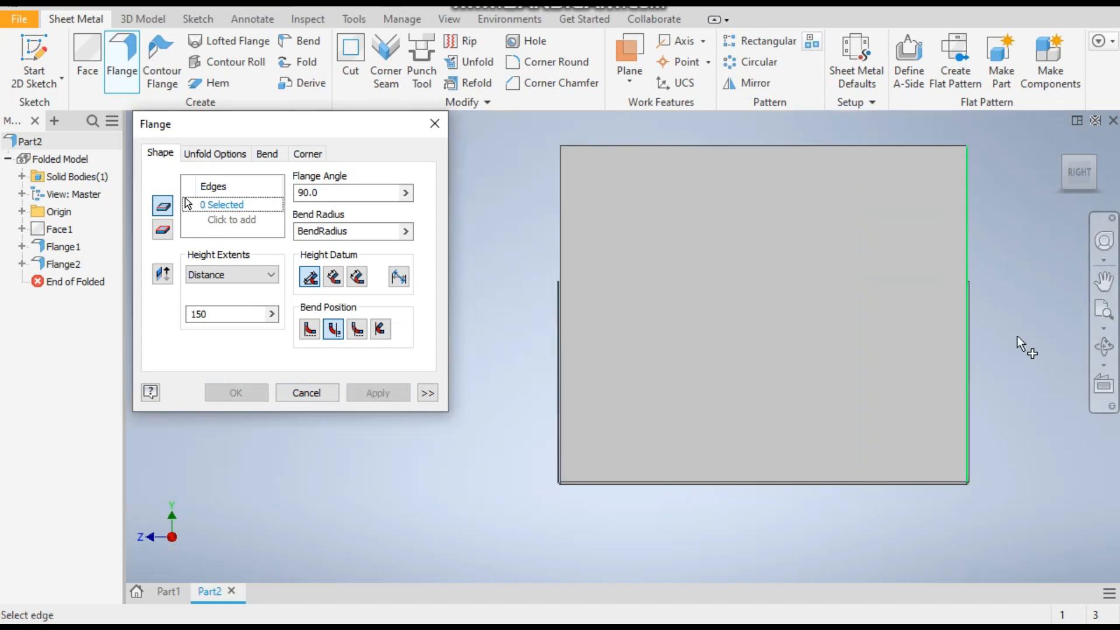
Select one side wall's vertical end edge for a flange and set the bend position to inside the base face extents.
left_click(1065, 158)
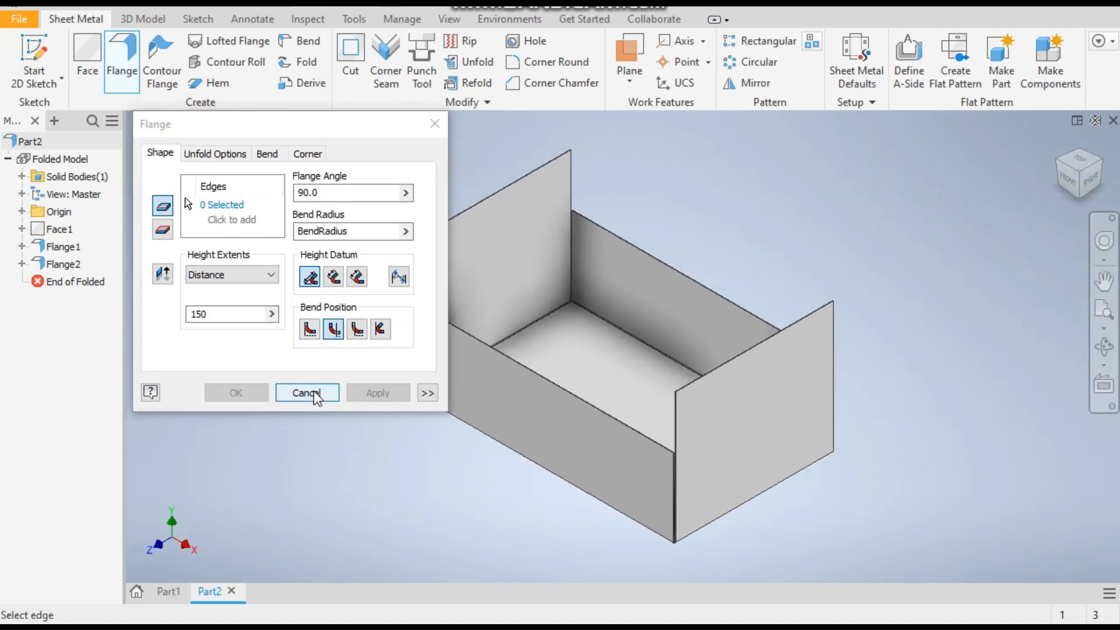
scroll(575, 222, "up", 5)
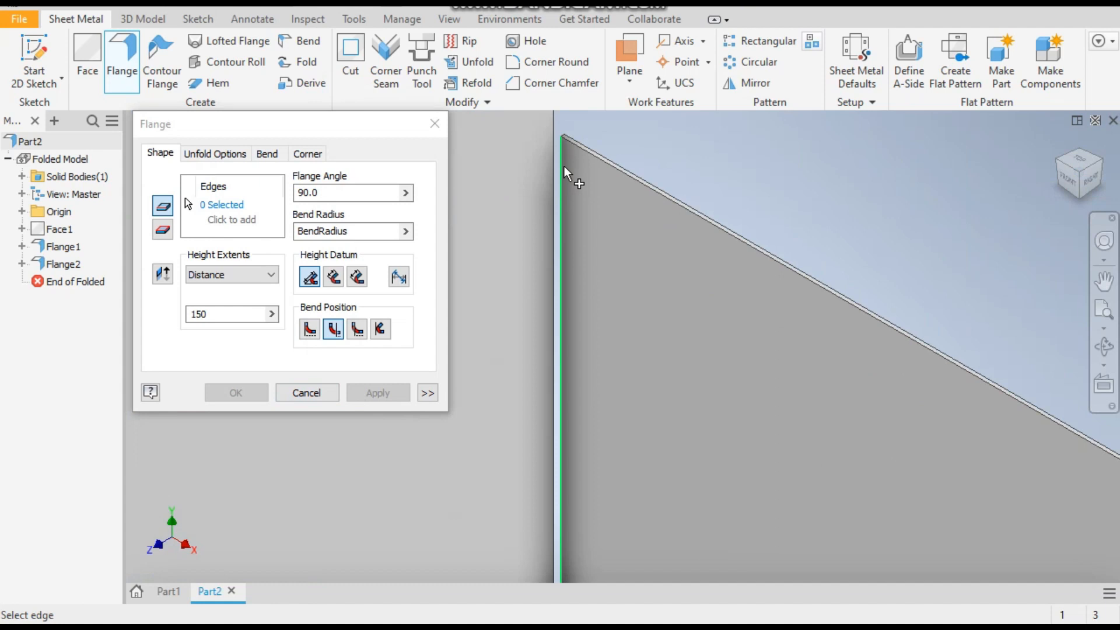
mouse_move(565, 166)
middle_mouse_down("shift")
mouse_move(562, 135)
mouse_move(559, 179)
middle_mouse_up("shift")
left_click(558, 179)
middle_click_drag(646, 153, 662, 170, "shift")
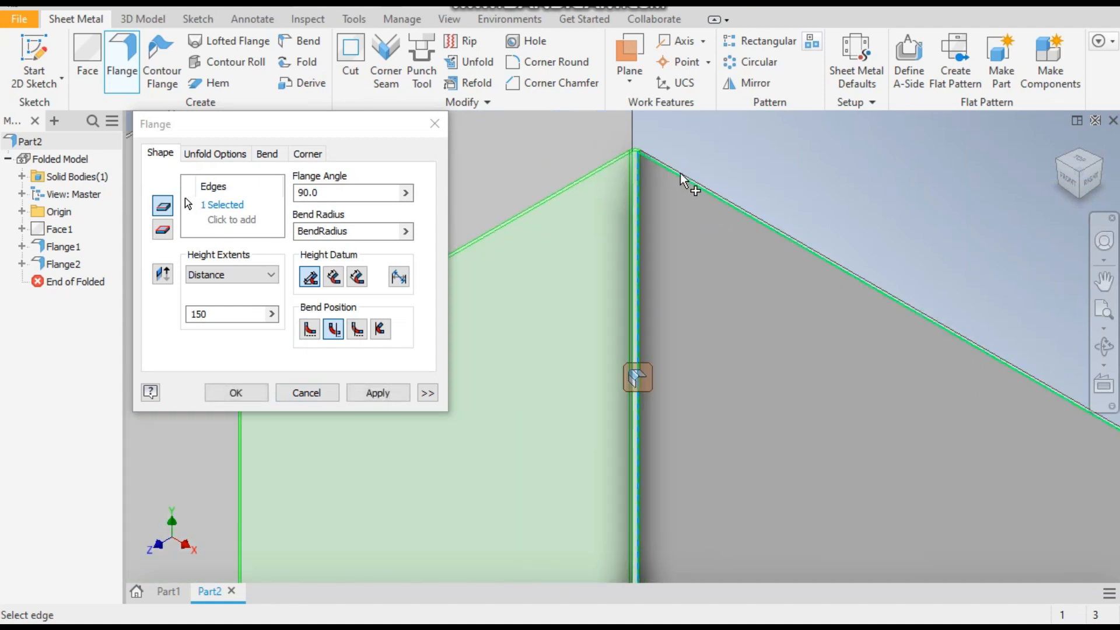
left_click(310, 330)
scroll(926, 177, "down", 3)
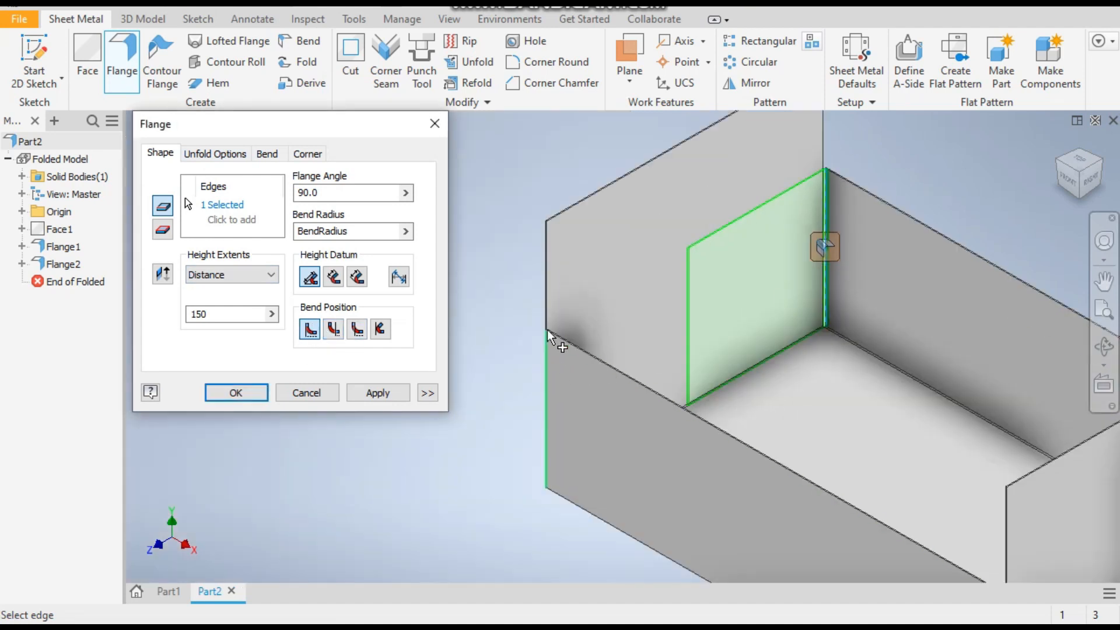
Add the other side wall's vertical edge at the same end of the box to the flange selection.
scroll(546, 330, "up", 5)
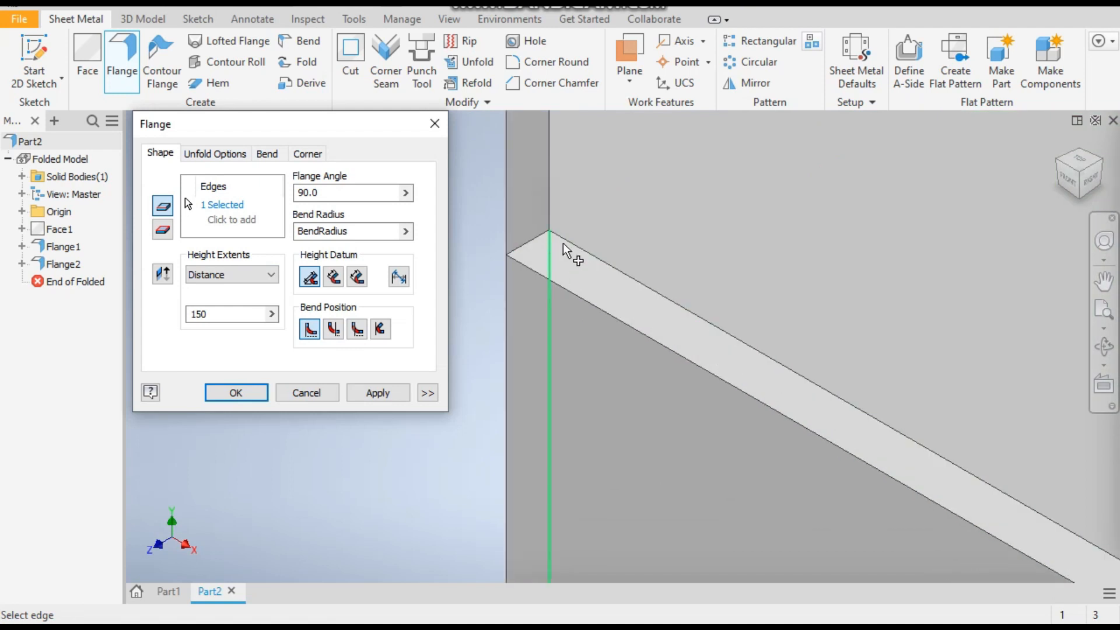
left_click(1103, 162)
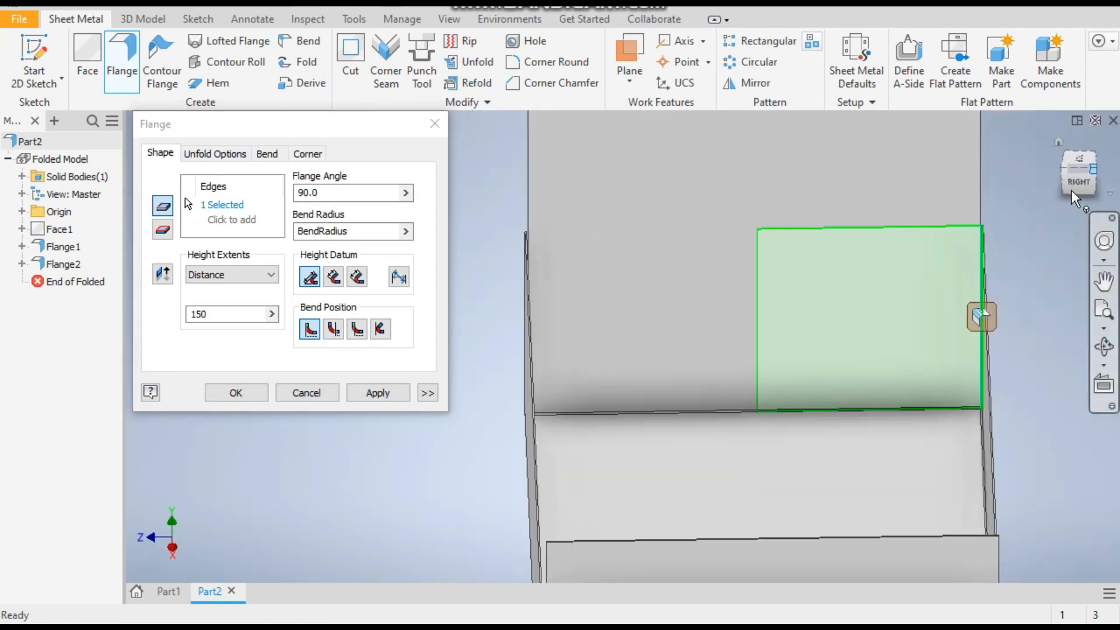
scroll(729, 222, "up", 5)
left_click(628, 207)
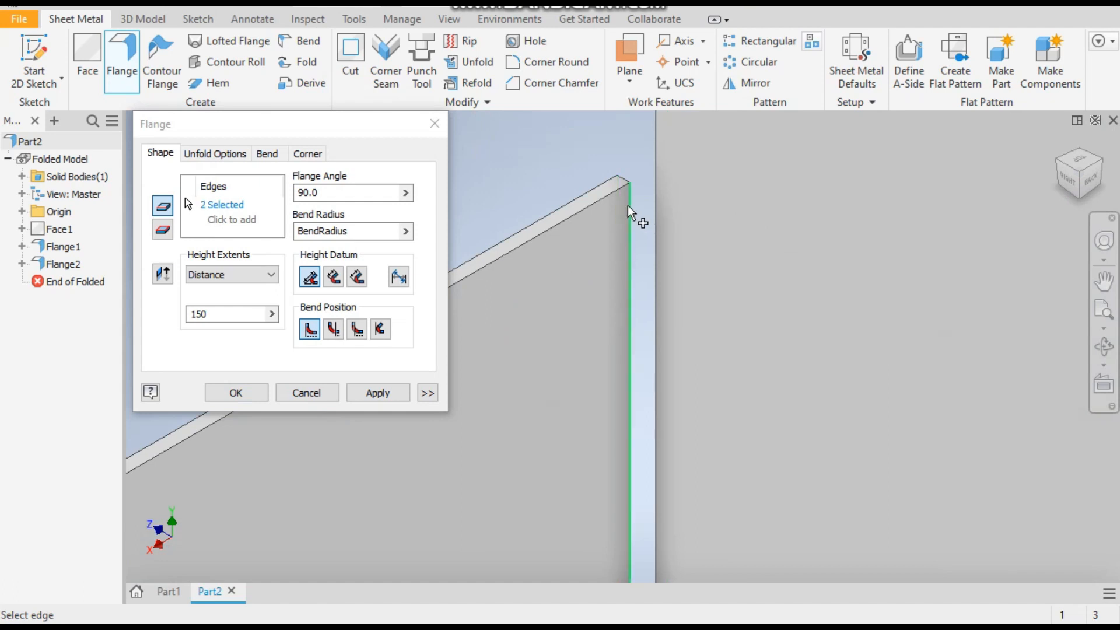
scroll(629, 205, "down", 5)
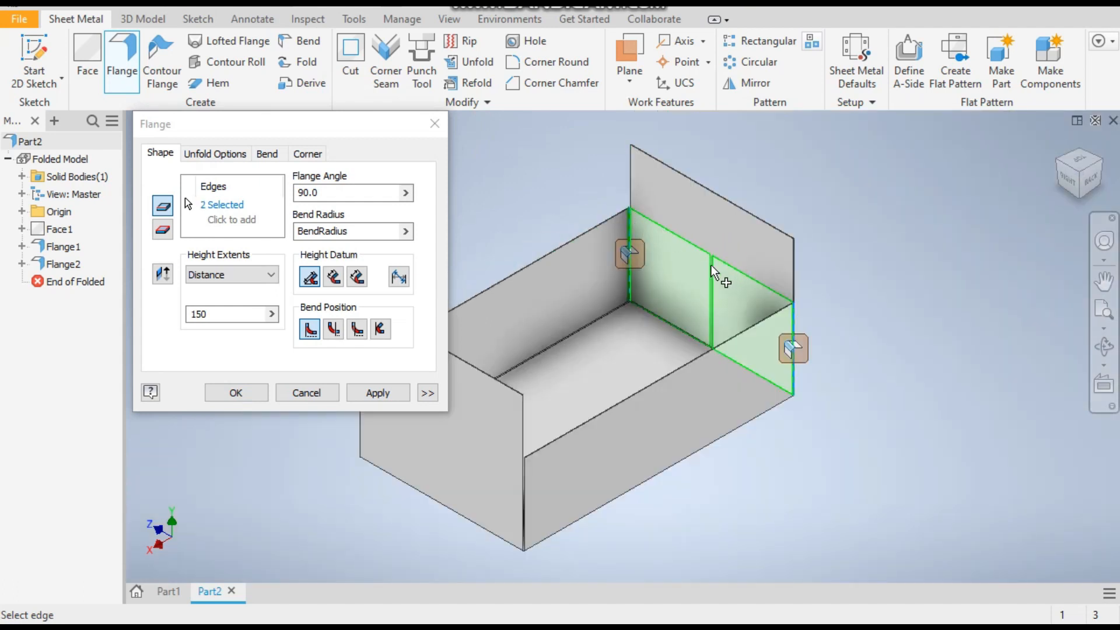
Set the height of the two vertical corner flanges to 25 mm, create them, and inspect the resulting corner bend.
scroll(712, 267, "up", 5)
left_click(192, 315)
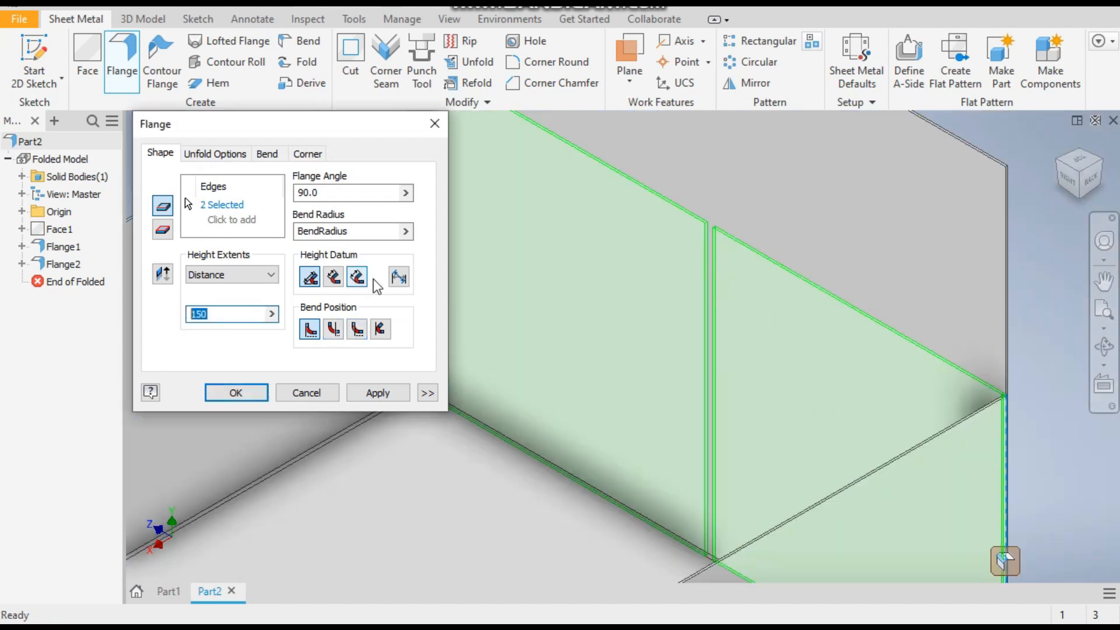
type("25")
scroll(562, 241, "down", 2)
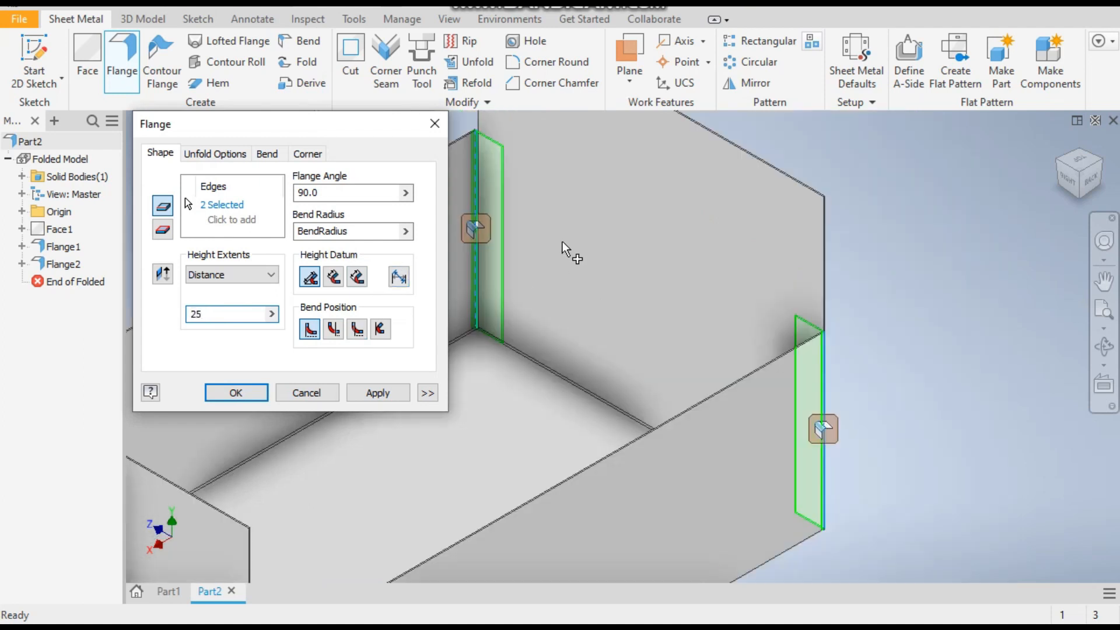
left_click(378, 392)
scroll(479, 135, "up", 4)
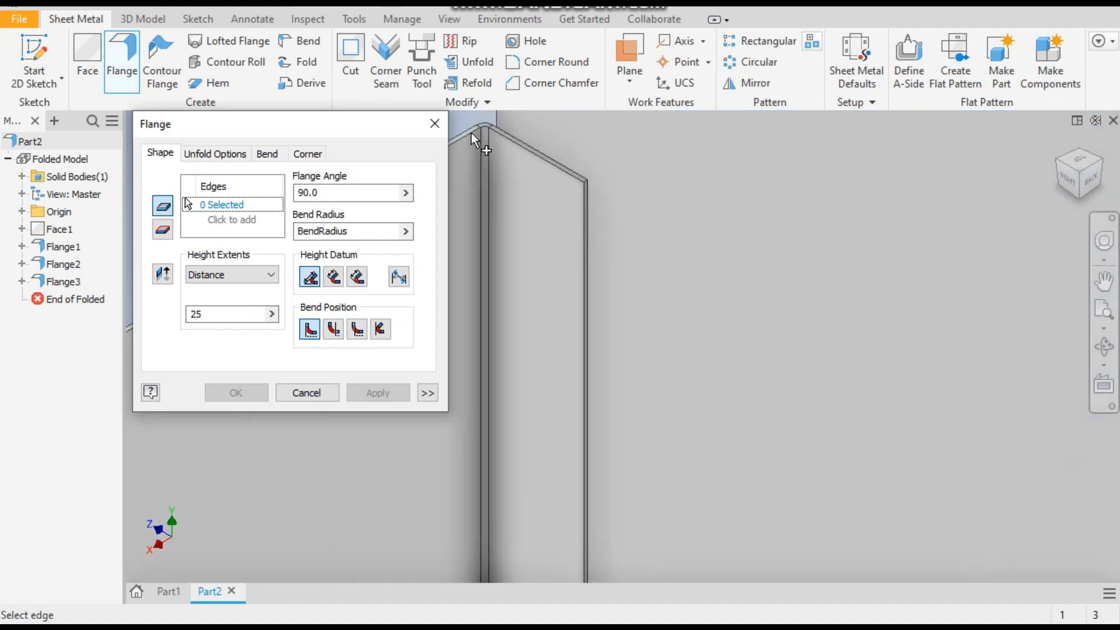
scroll(478, 119, "up", 3)
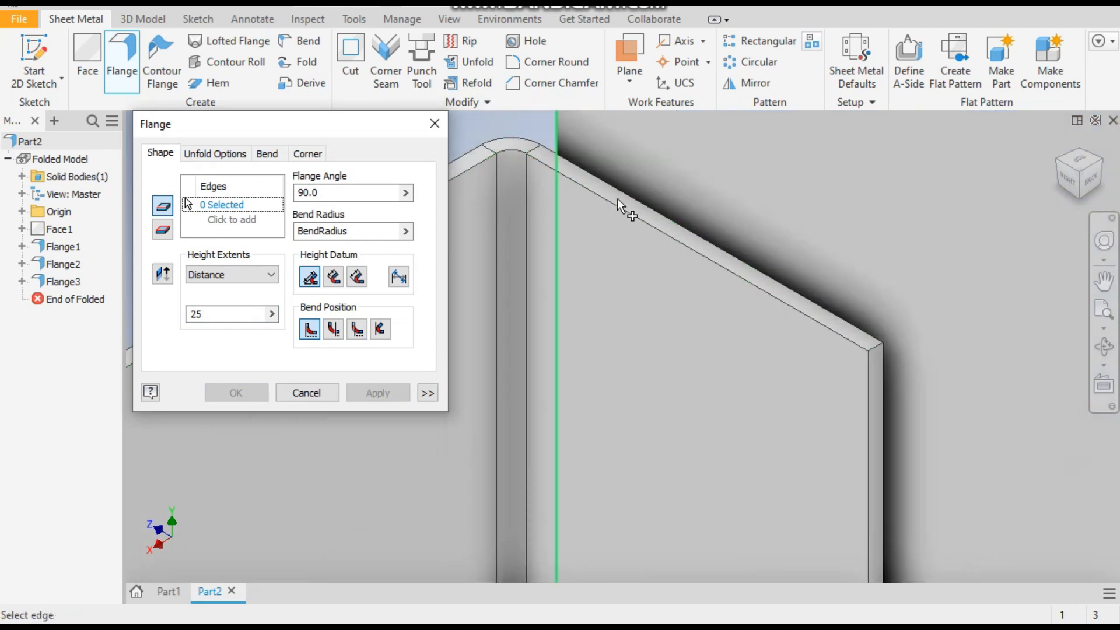
Reopen the 25 mm corner flange feature and add one side wall's vertical edge at the box's opposite end.
scroll(615, 247, "down", 5)
scroll(614, 246, "down", 5)
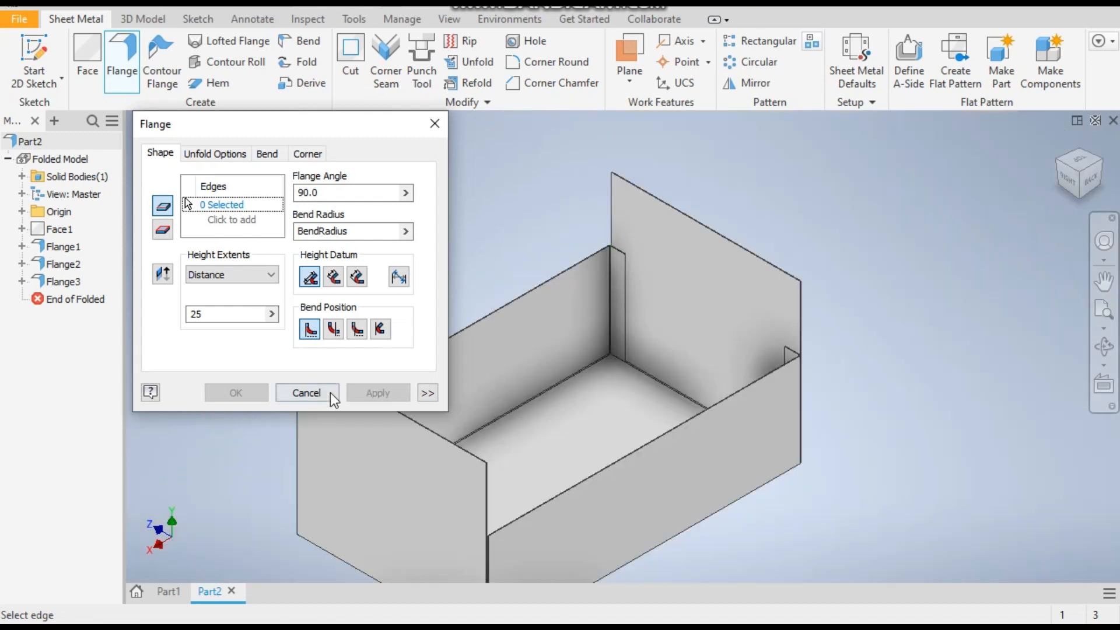
left_click(306, 393)
left_click(1085, 185)
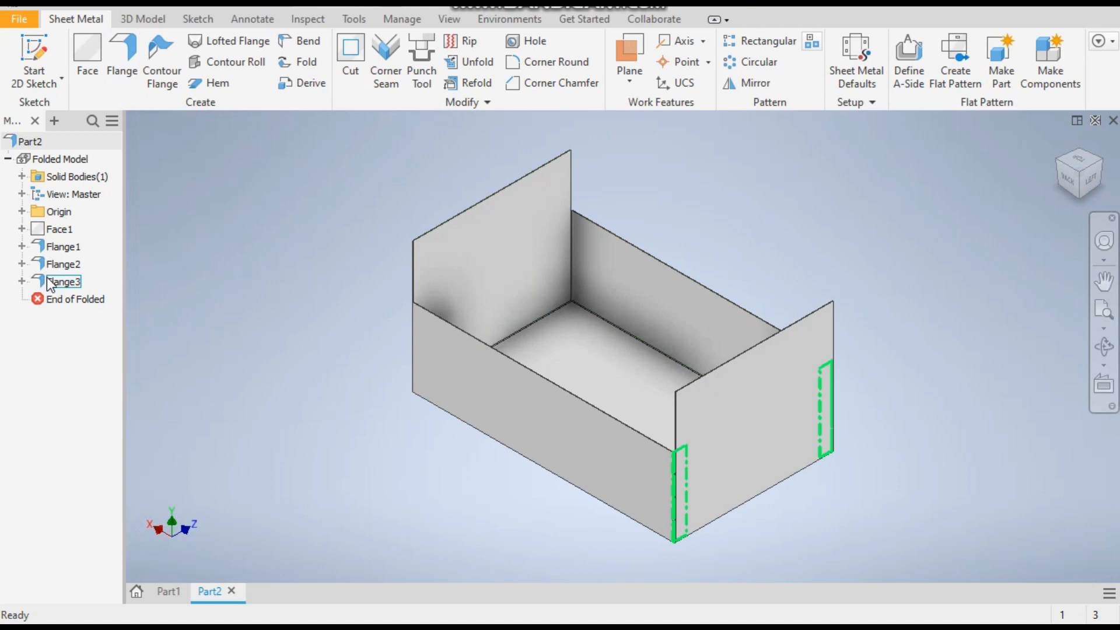
left_click(50, 277)
double_click(51, 276)
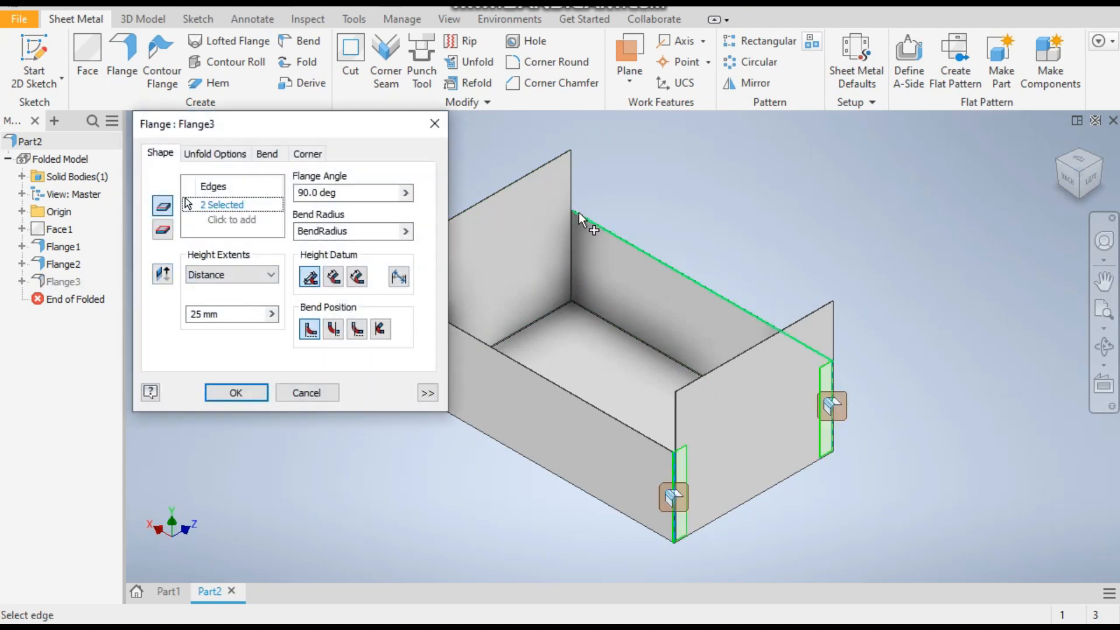
scroll(579, 212, "up", 5)
left_click(543, 210)
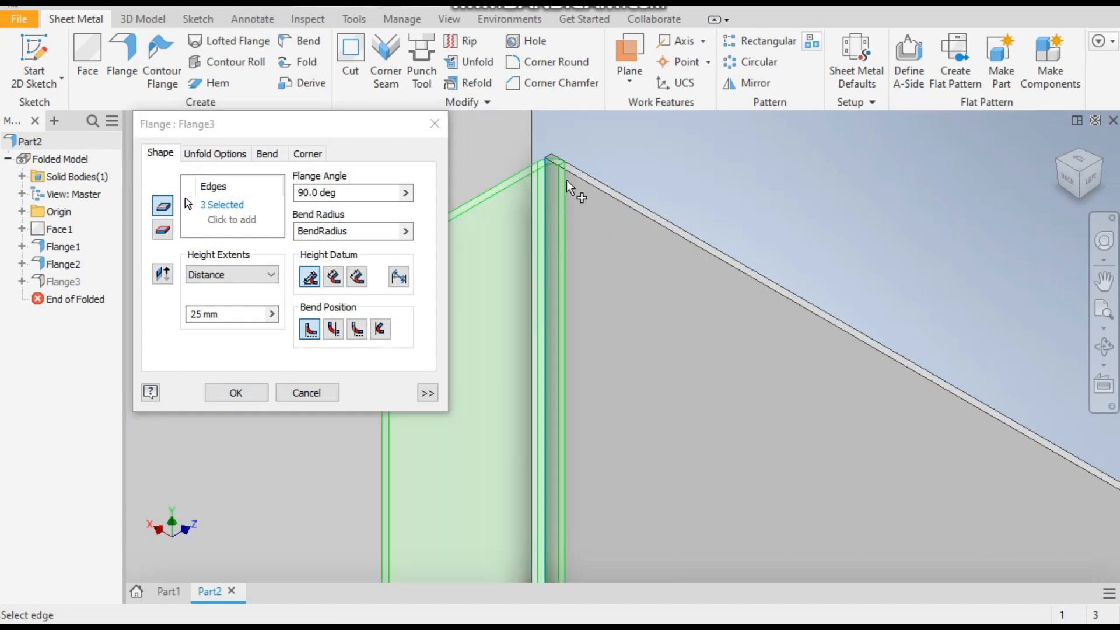
Add the remaining vertical side wall edge to the flange feature, update it, and inspect the four corner flanges.
scroll(737, 153, "down", 4)
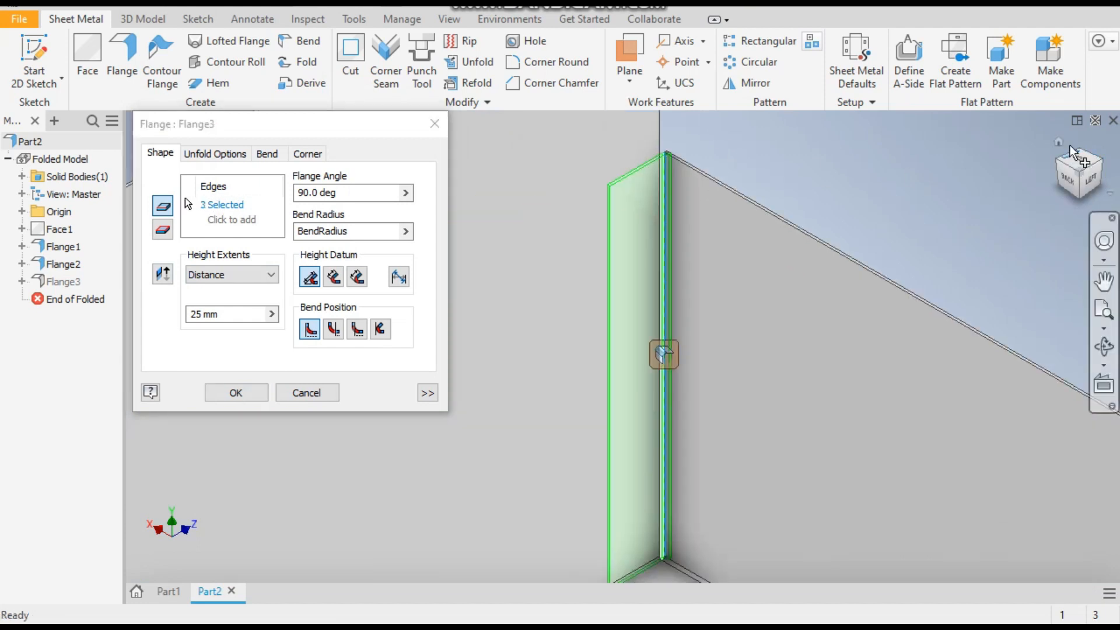
left_click(1102, 166)
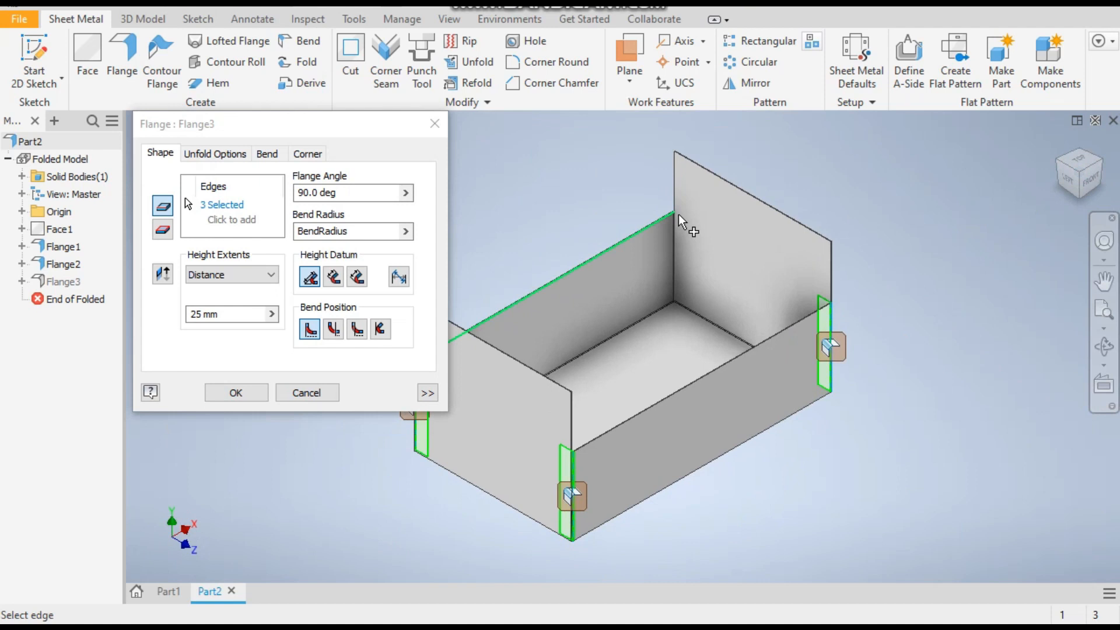
scroll(646, 221, "up", 5)
left_click(646, 222)
scroll(647, 225, "down", 5)
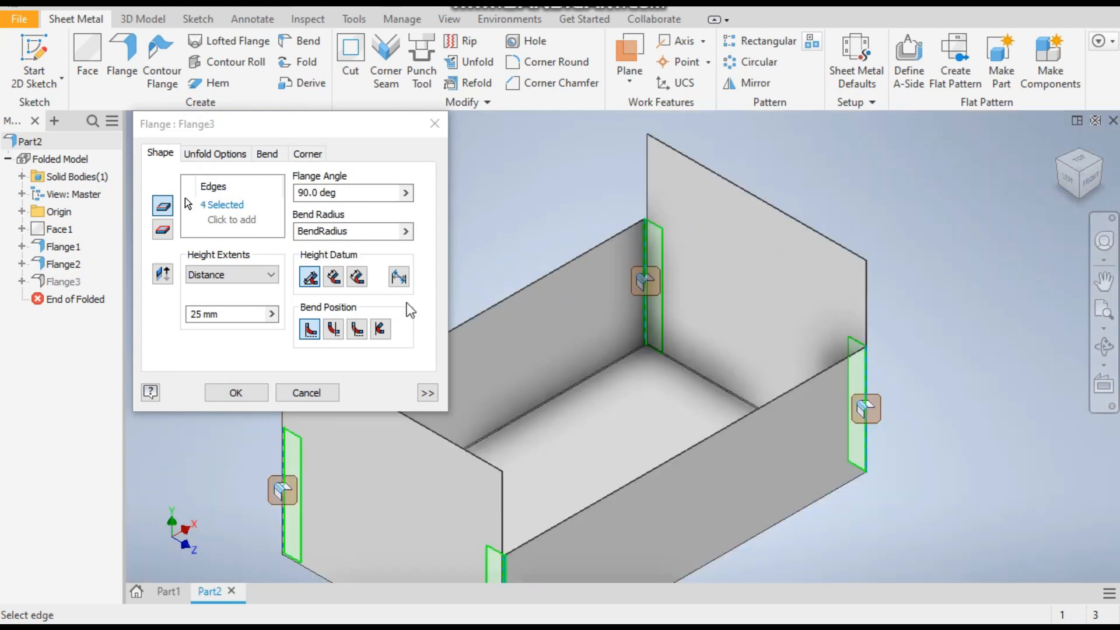
left_click(260, 387)
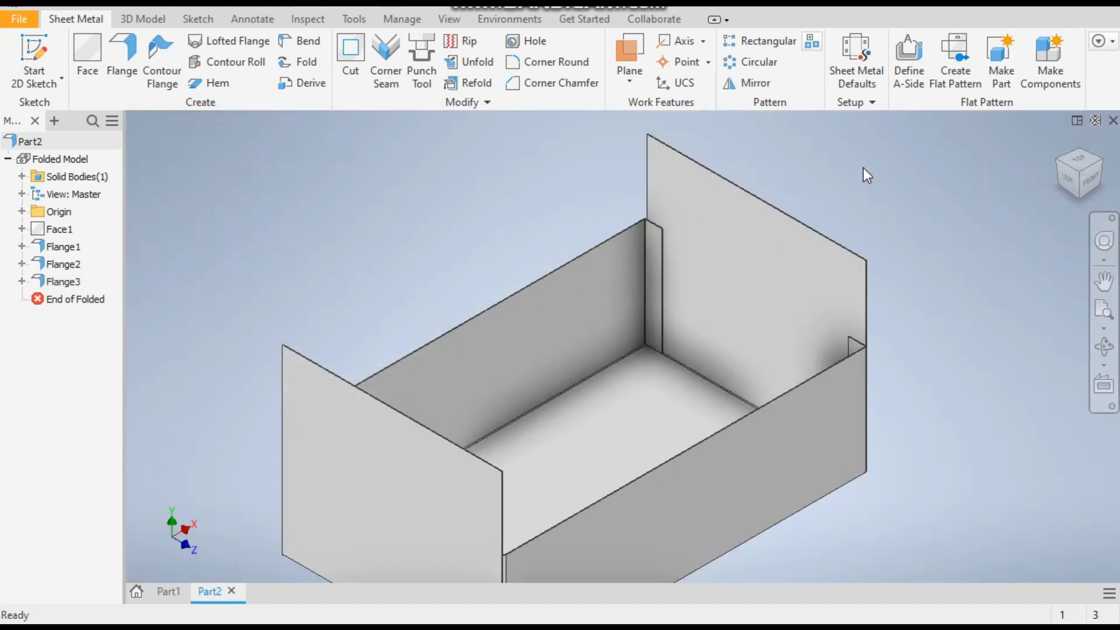
left_click(1104, 169)
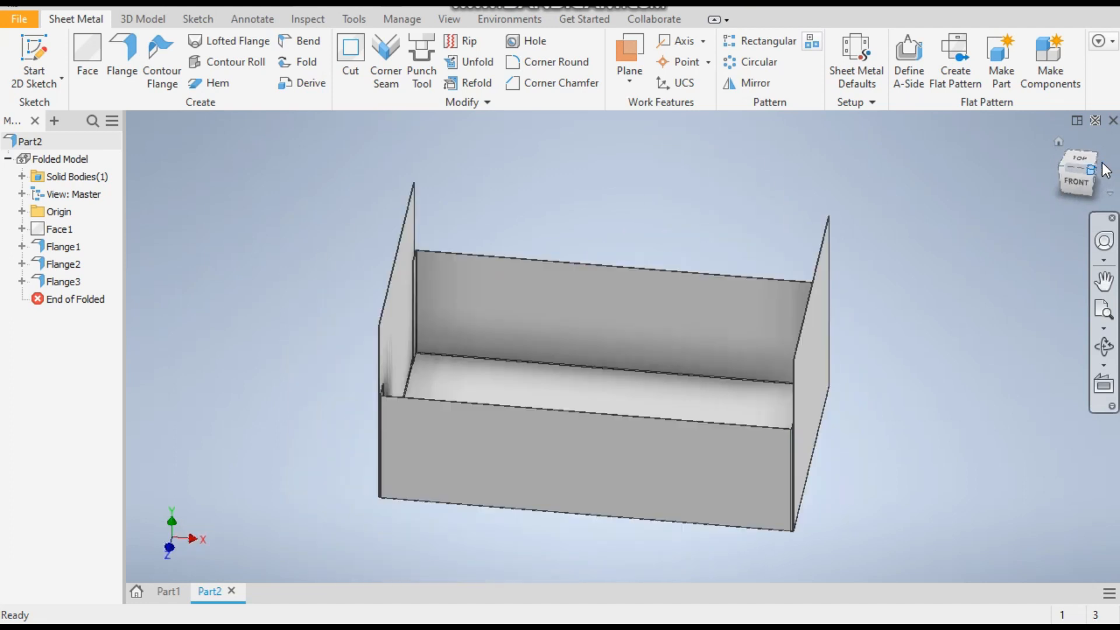
Consult the finished Part1, and in Part2 set a 75 mm Corner Chamfer with one upper corner of an end wall selected.
left_click(167, 590)
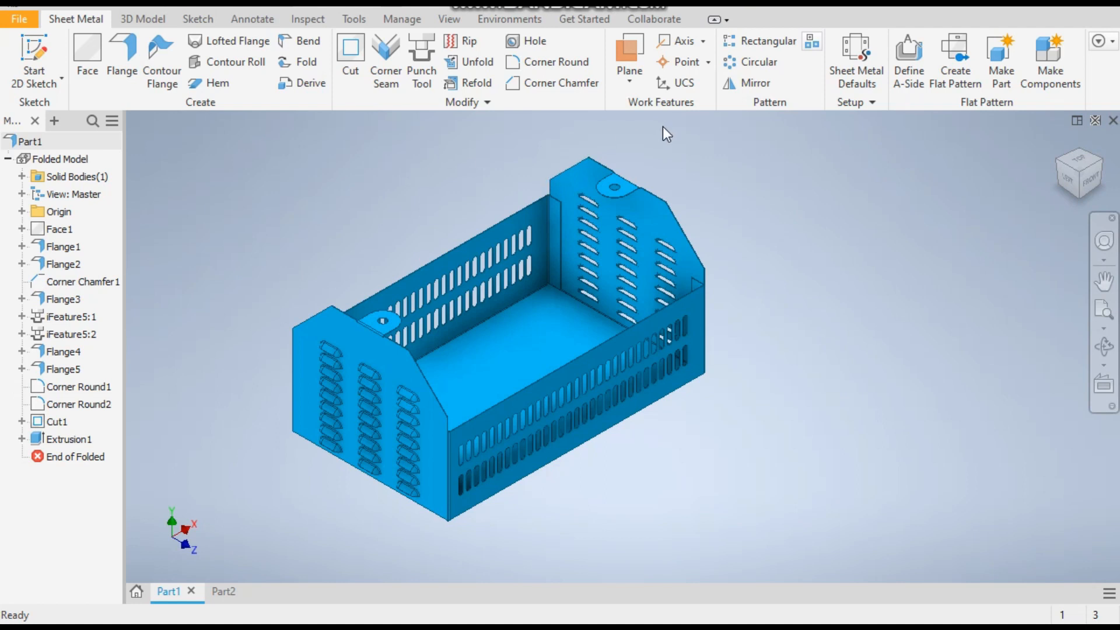
left_click(223, 591)
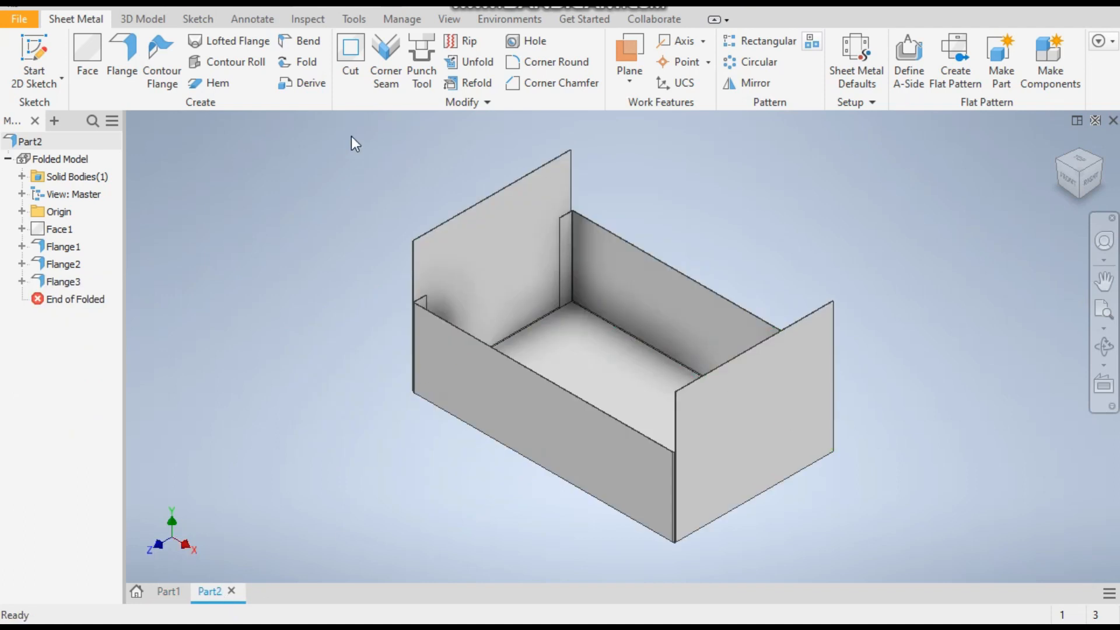
left_click(555, 83)
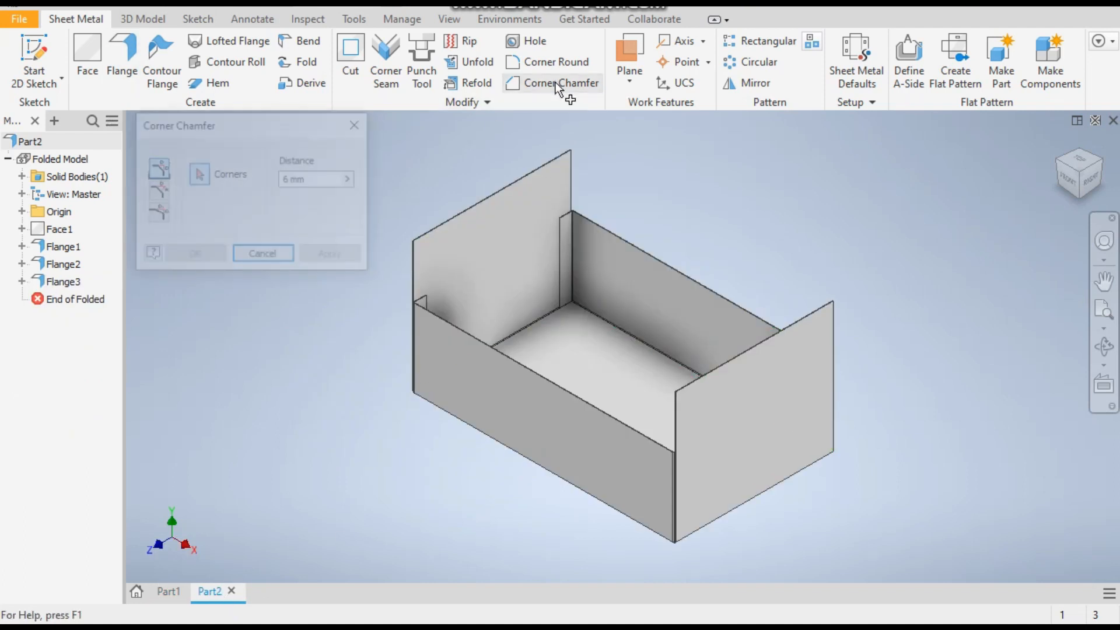
left_click(321, 180)
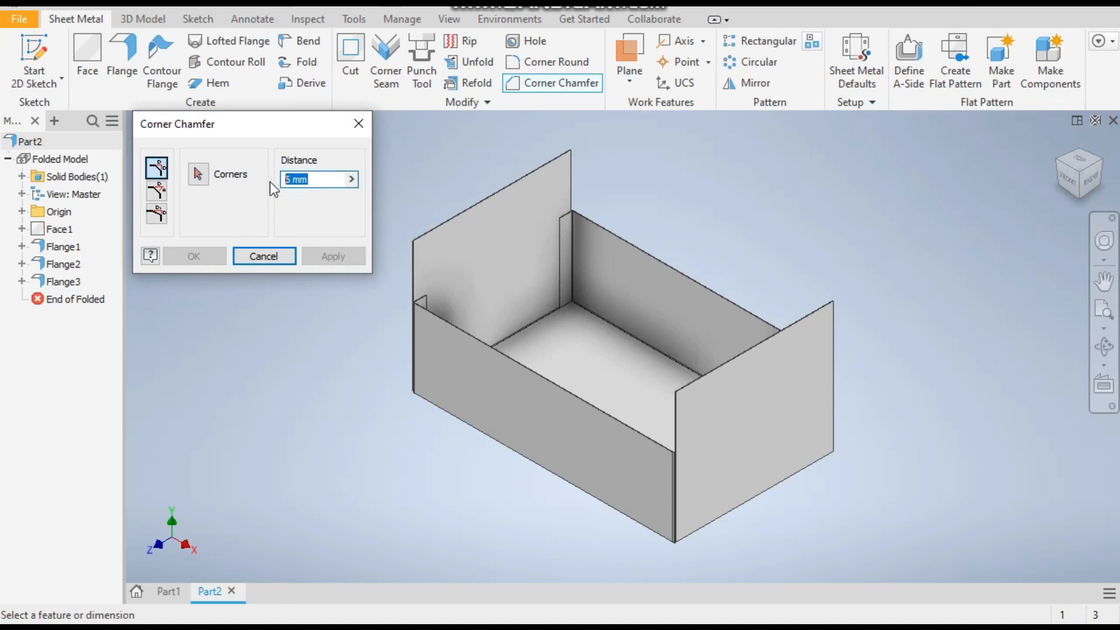
type("75")
scroll(417, 242, "up", 5)
scroll(516, 219, "up", 2)
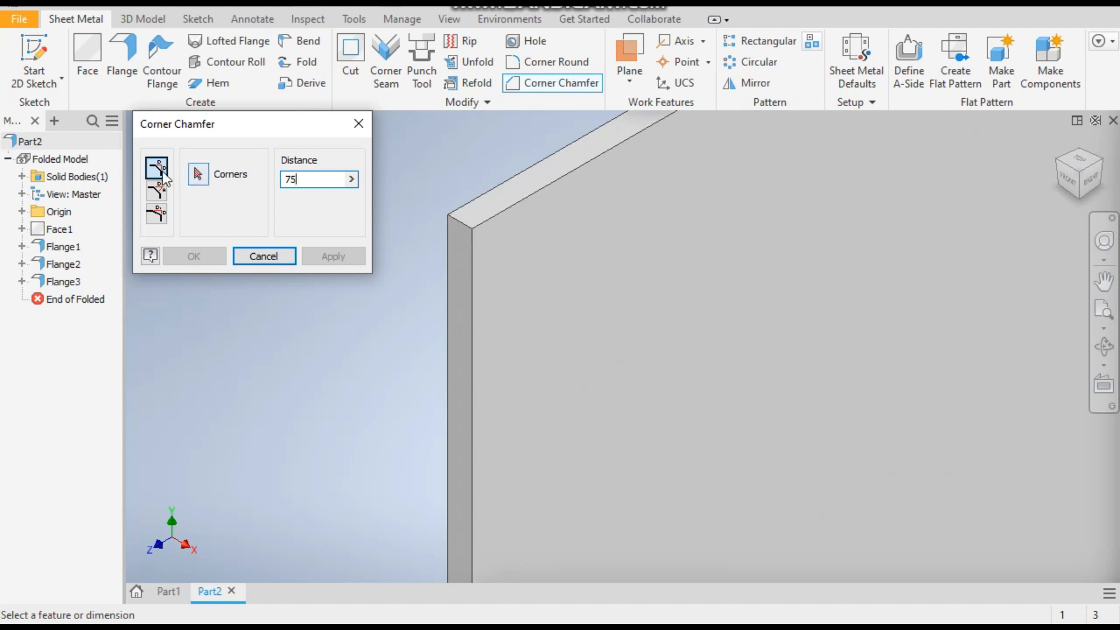
left_click(198, 174)
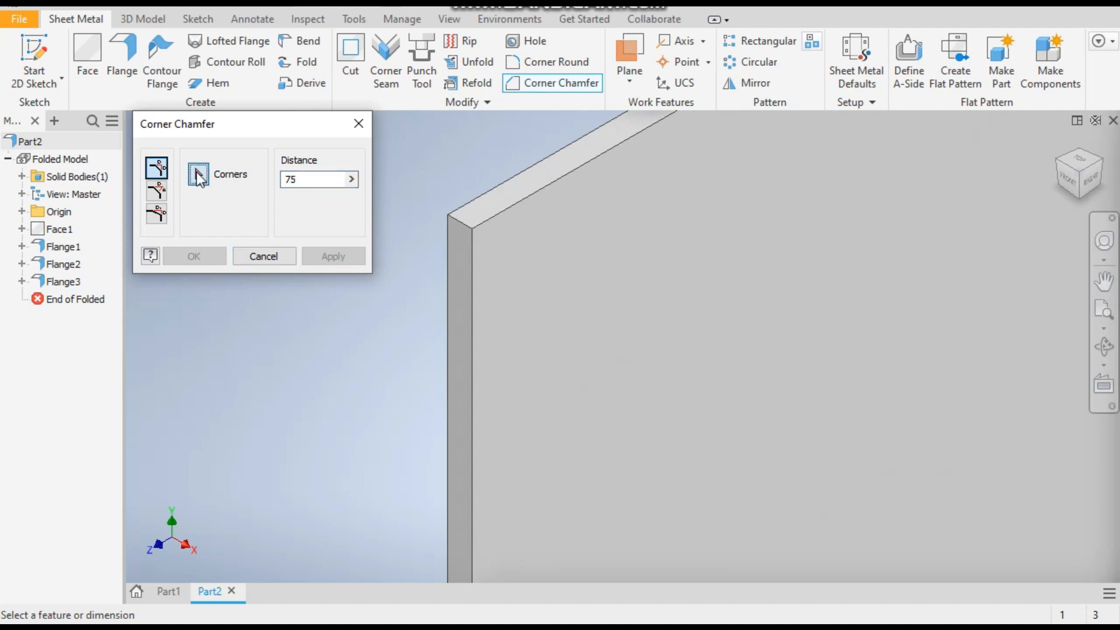
left_click(458, 218)
scroll(482, 279, "down", 6)
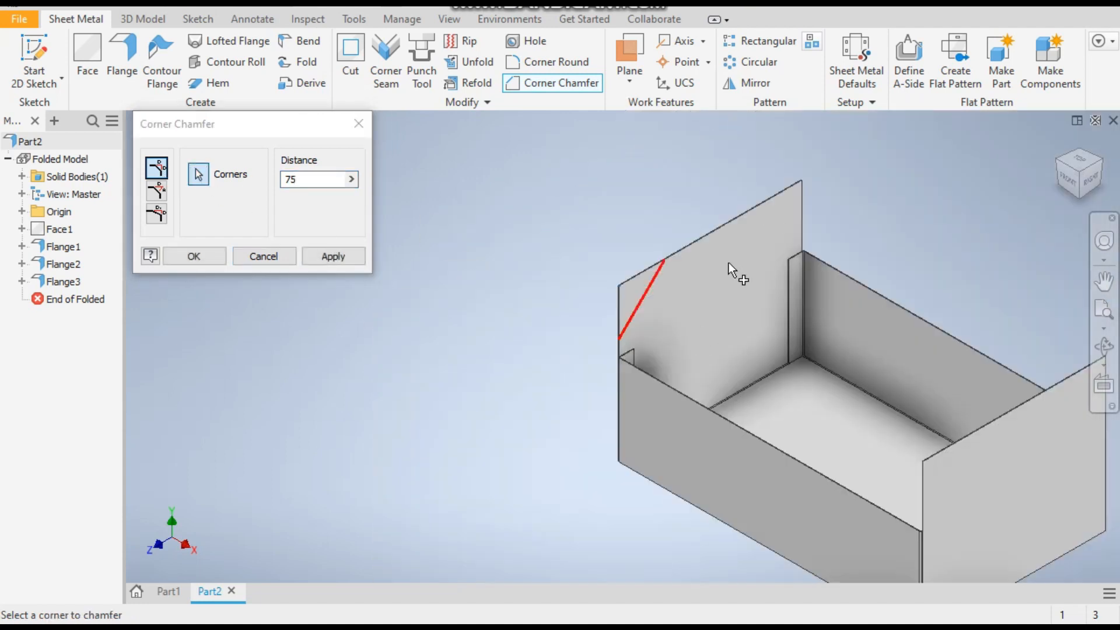
Add the same end wall's other upper corner to the chamfer selection.
scroll(670, 280, "up", 5)
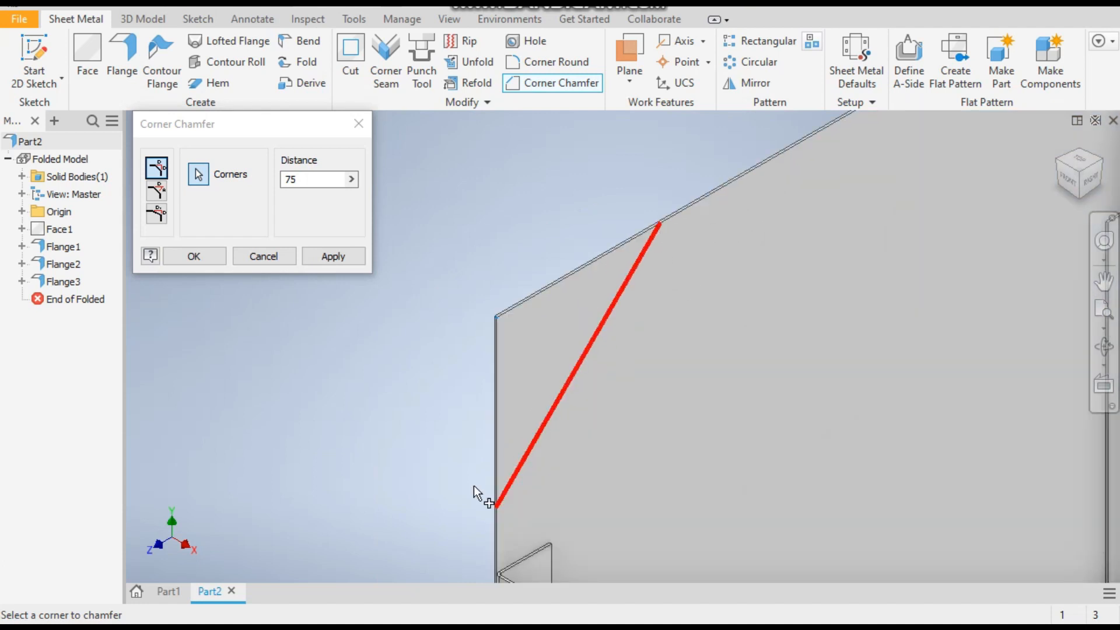
scroll(476, 492, "down", 3)
scroll(725, 286, "up", 4)
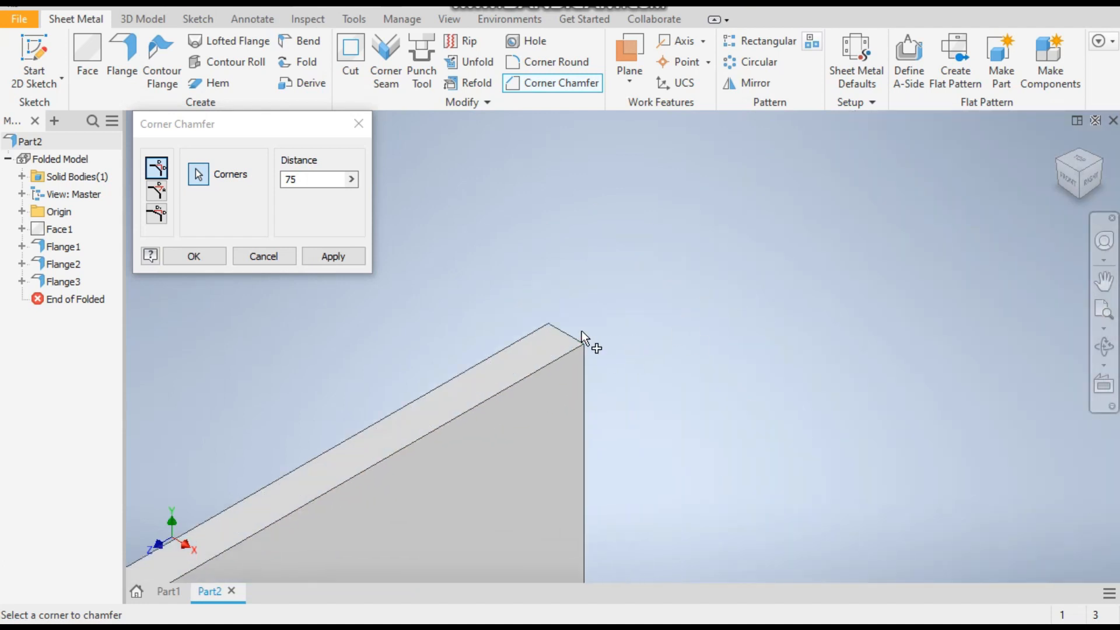
scroll(519, 270, "down", 5)
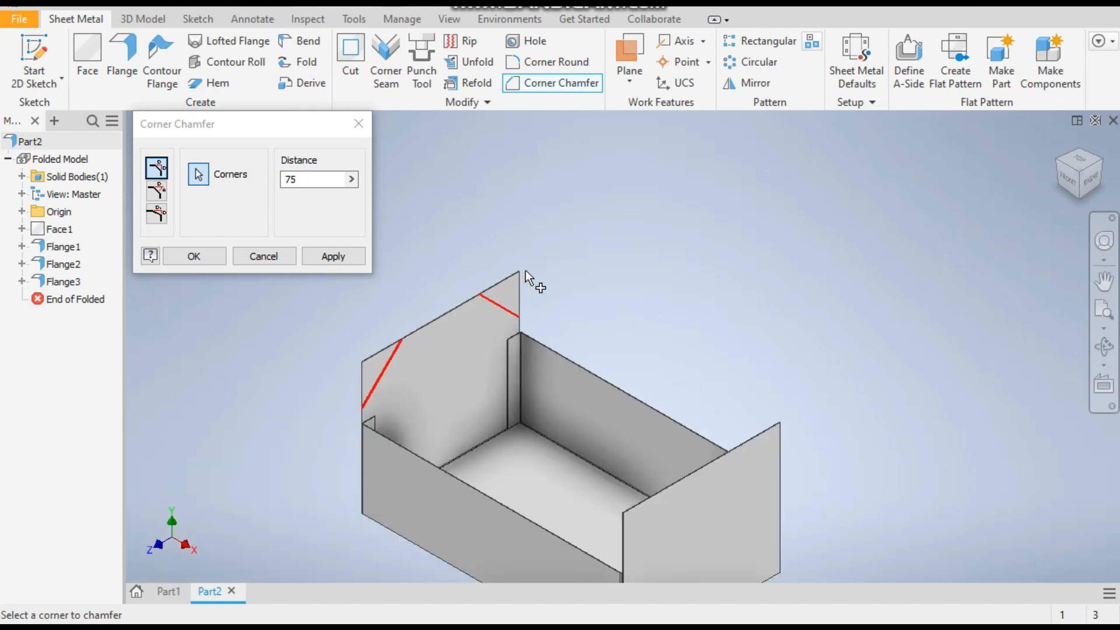
Add both upper corners of the opposite end wall to the selection and apply the 75 mm corner chamfer.
left_click(1071, 175)
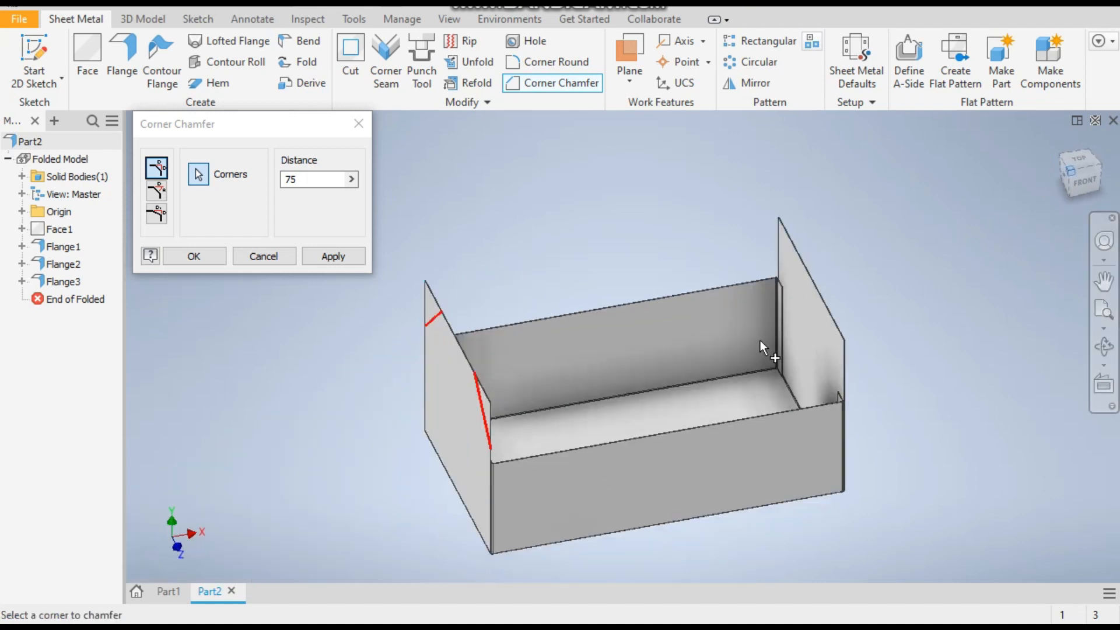
scroll(690, 153, "up", 4)
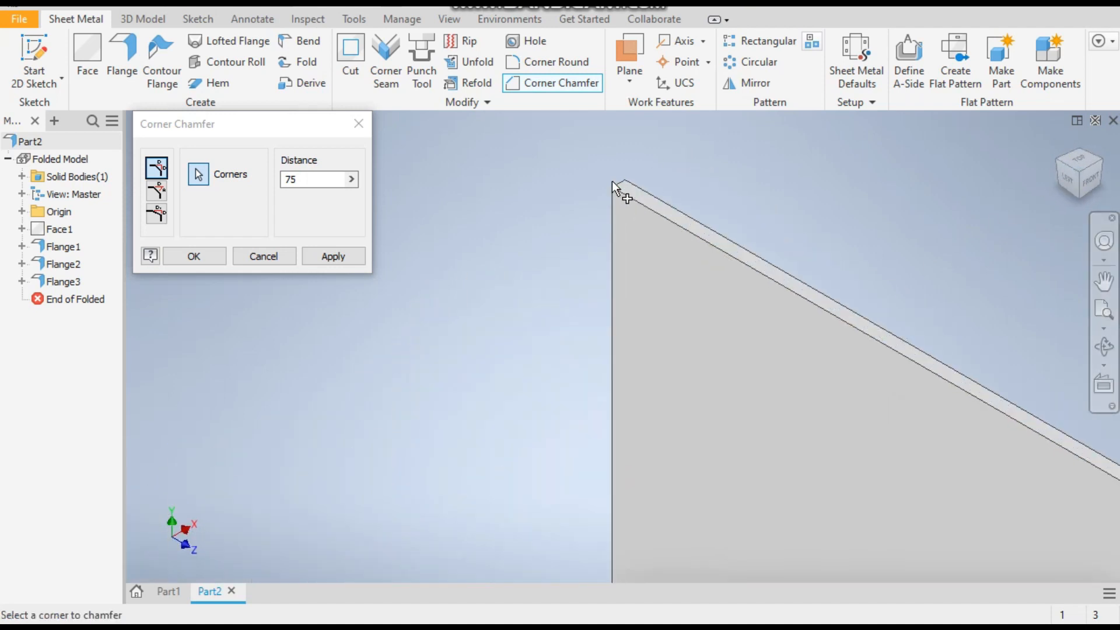
left_click(617, 184)
scroll(614, 183, "down", 3)
scroll(787, 358, "down", 3)
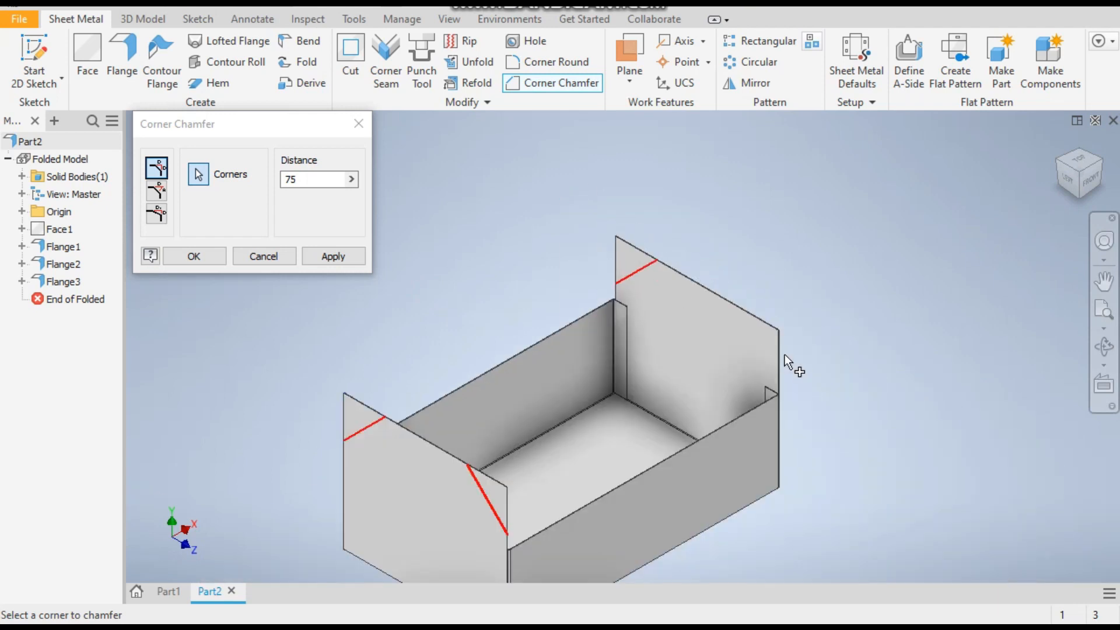
scroll(793, 341, "up", 5)
left_click(723, 348)
scroll(750, 302, "down", 3)
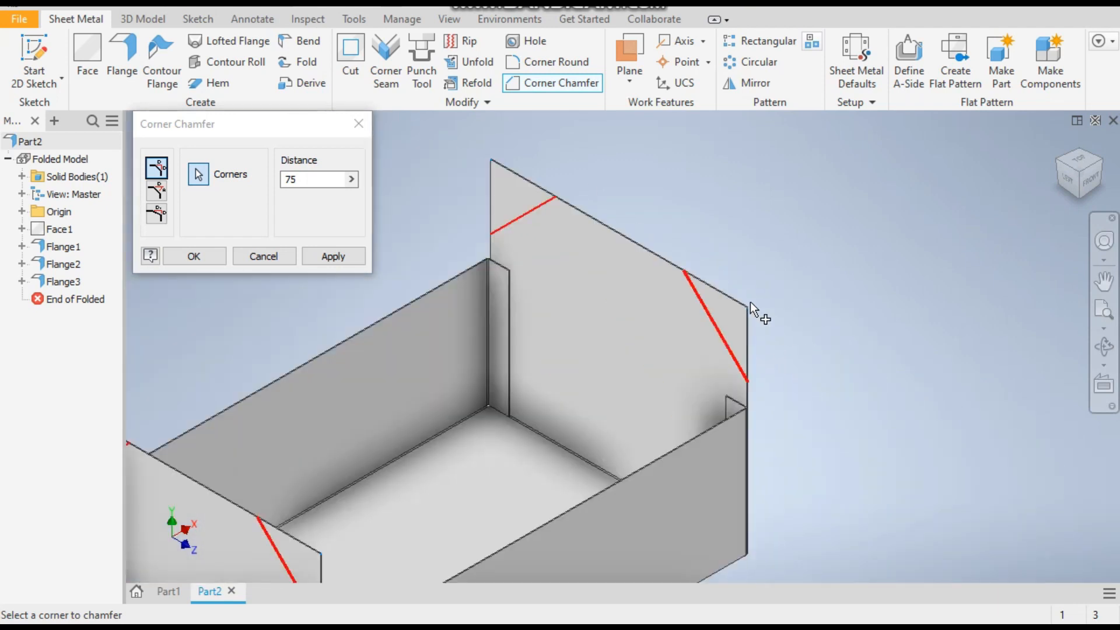
left_click(342, 260)
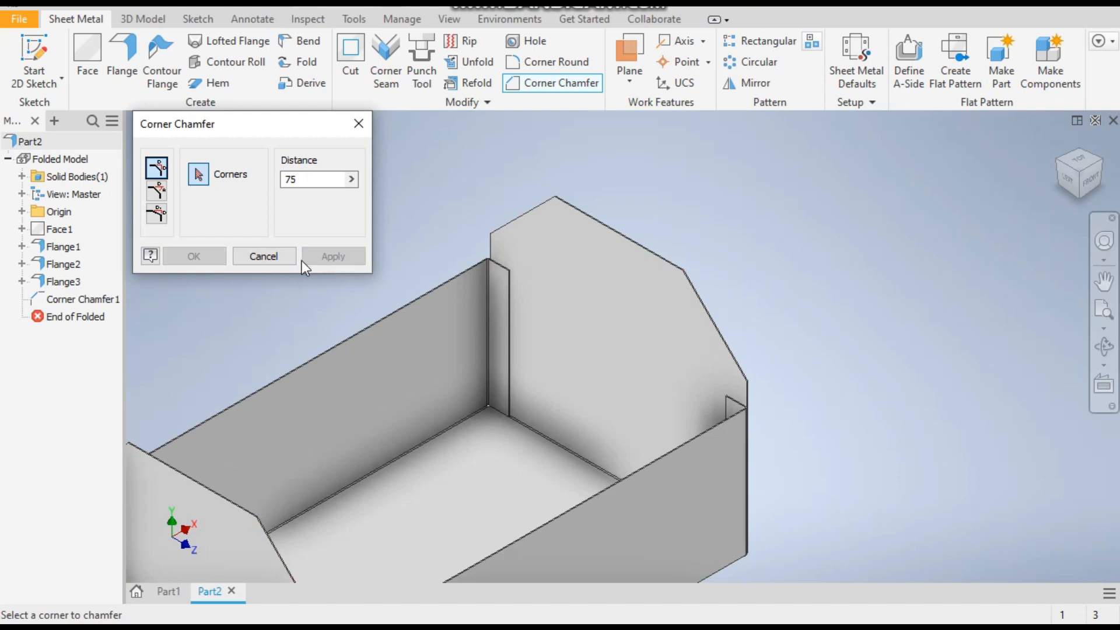
left_click(285, 253)
Check the slots on Part1's end wall and start a 2D sketch on the outer face of Part2's matching end wall.
scroll(701, 192, "down", 4)
scroll(577, 300, "up", 4)
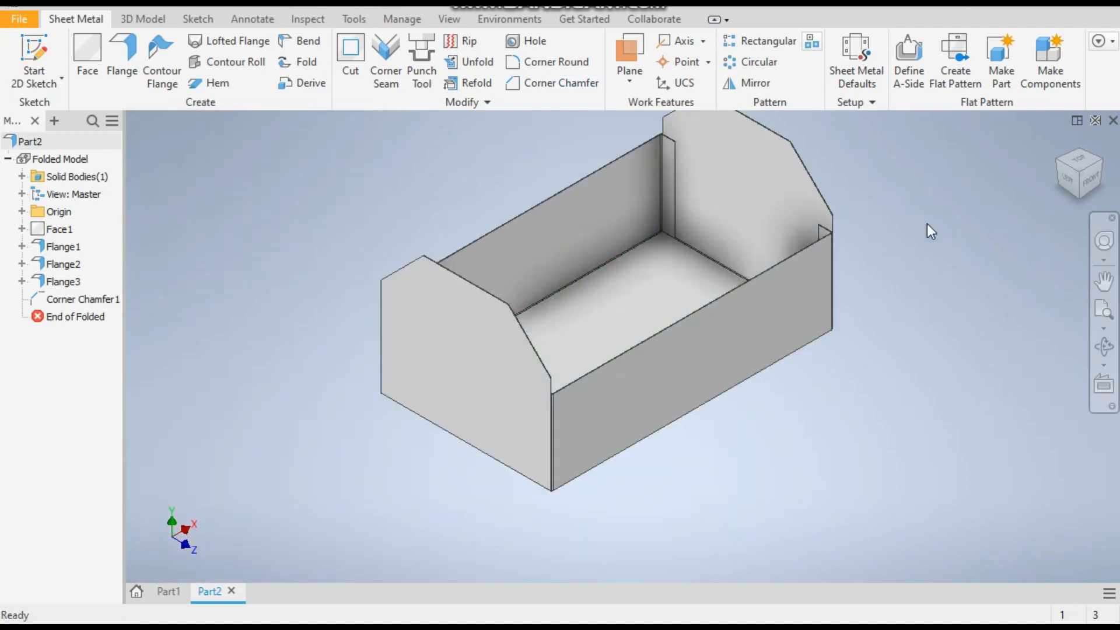
left_click(425, 331)
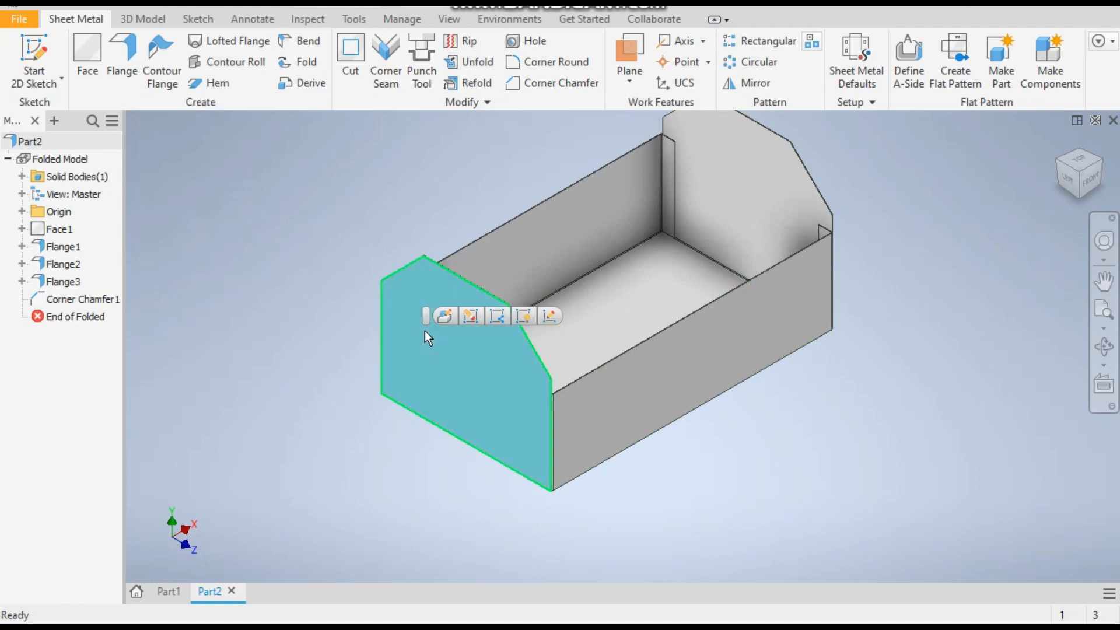
left_click(169, 591)
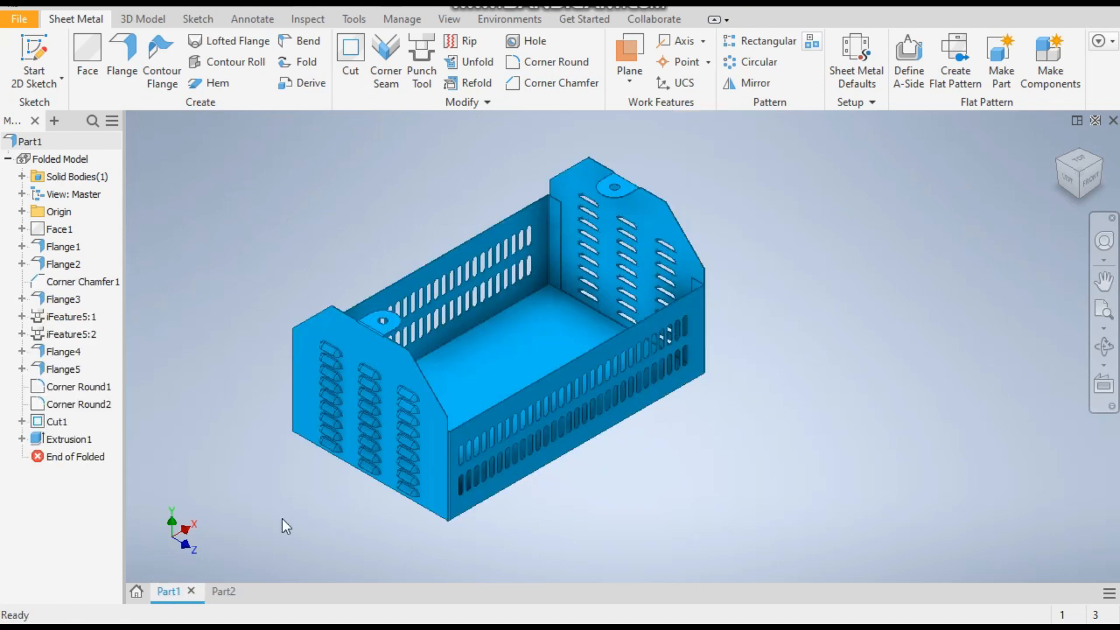
left_click(216, 591)
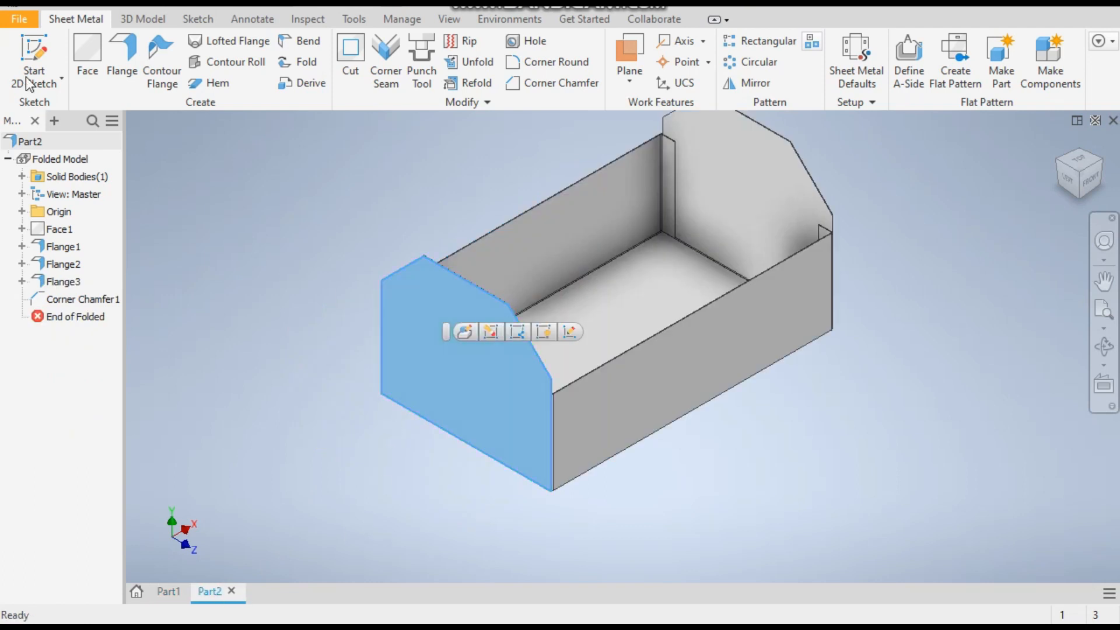
left_click(35, 45)
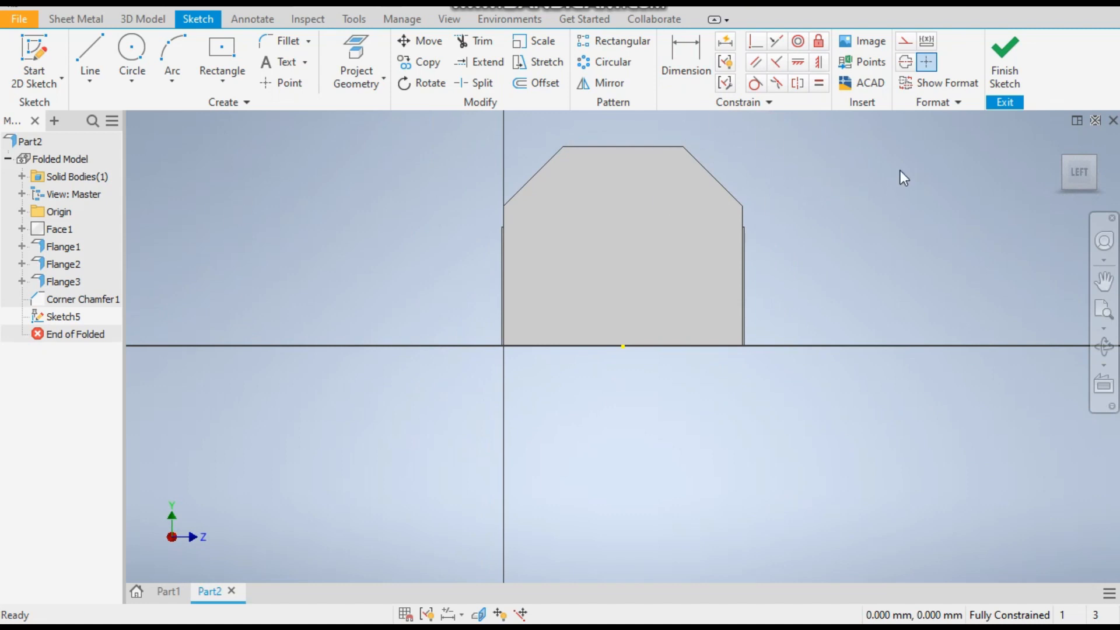
Place three sketch points in a roughly horizontal row across the upper part of the end face.
left_click(288, 81)
scroll(533, 210, "up", 3)
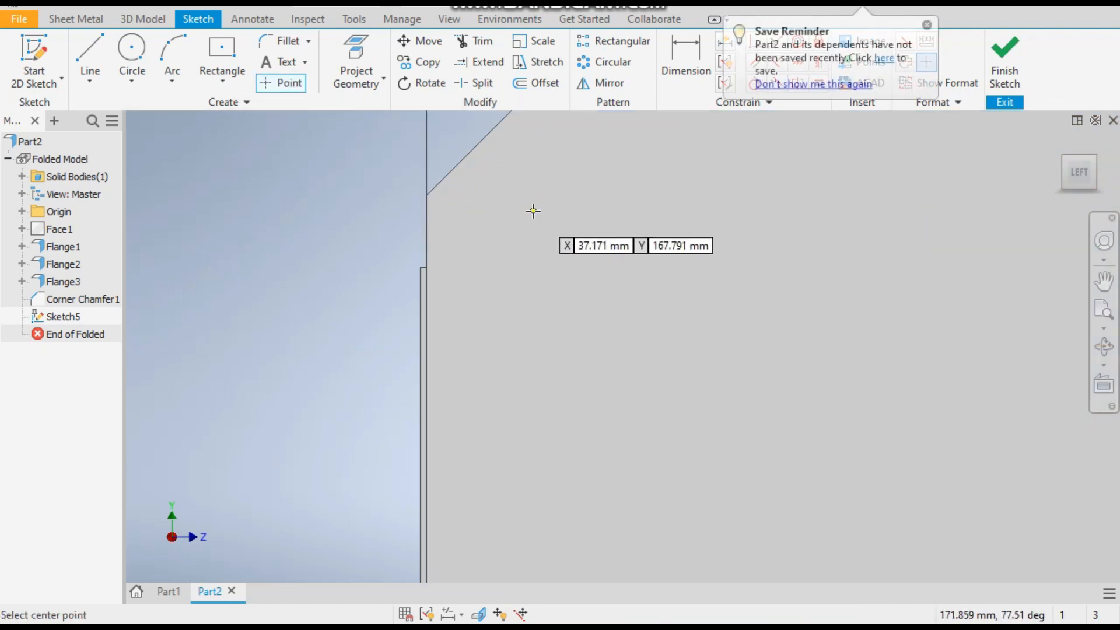
left_click(522, 220)
scroll(545, 268, "down", 3)
left_click(652, 246)
left_click(750, 246)
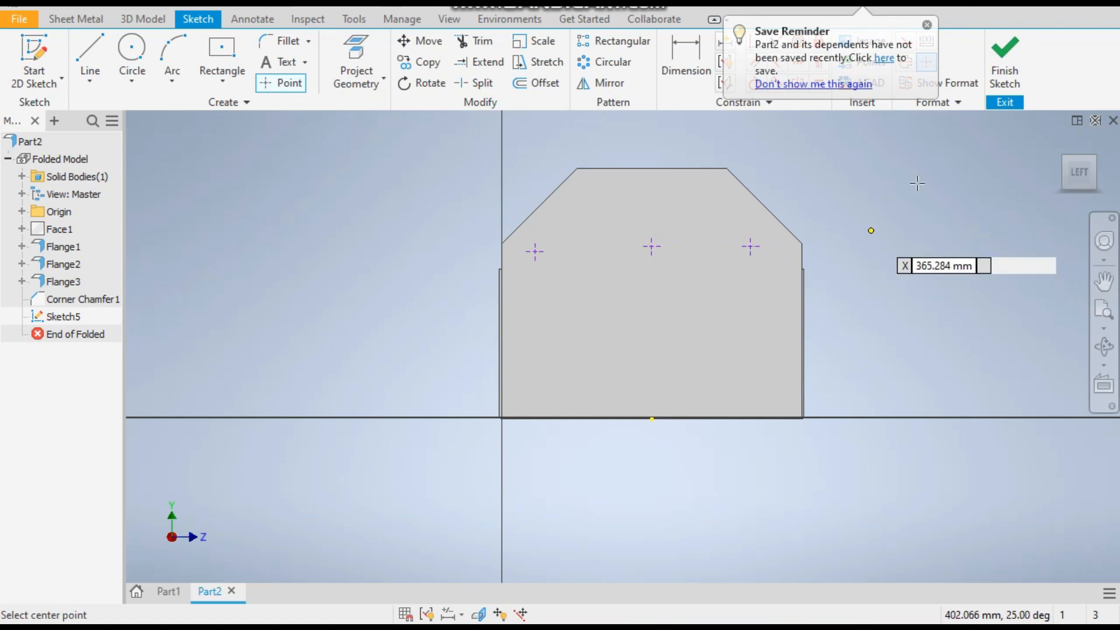
left_click(927, 25)
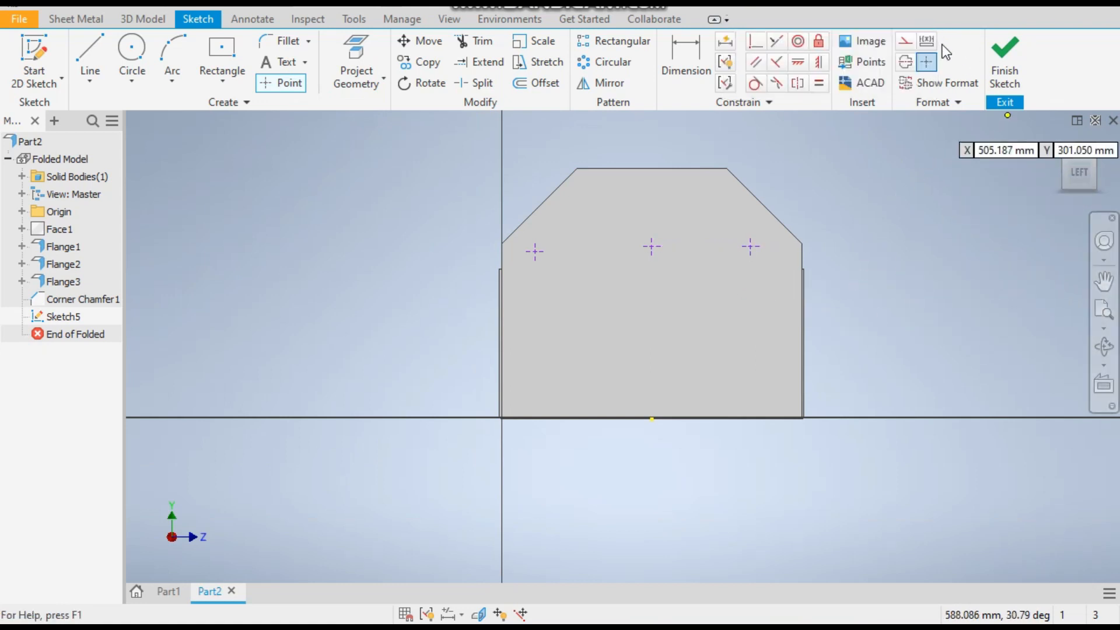
Dimension the leftmost sketch point 75 mm from the end face's left vertical edge.
left_click(685, 52)
scroll(513, 263, "up", 5)
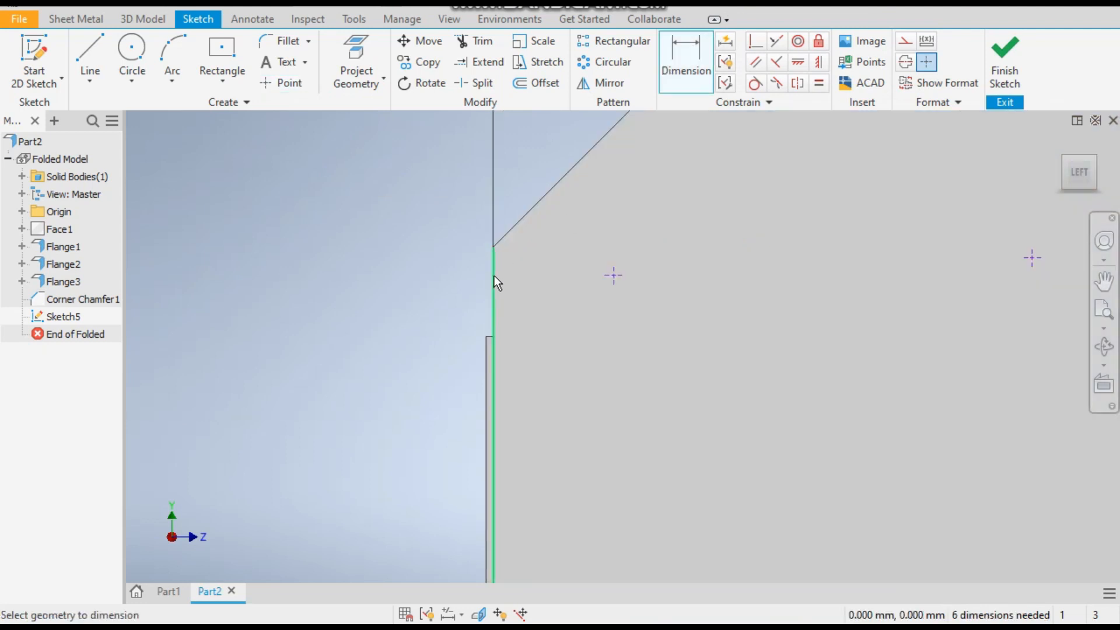
left_click(494, 283)
left_click(615, 279)
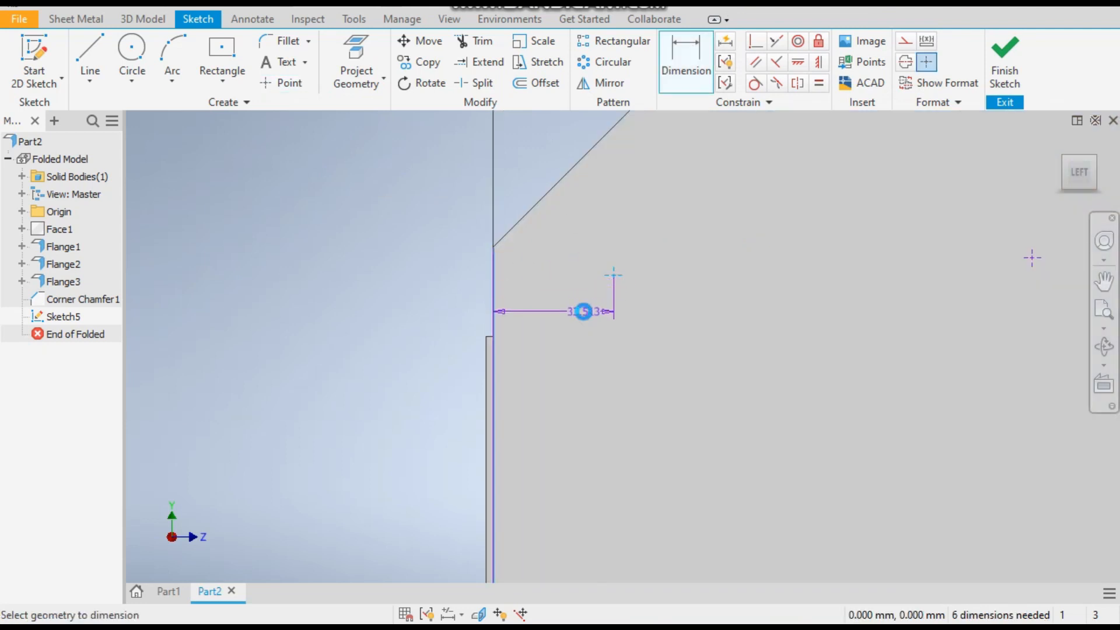
left_click(583, 312)
type("75")
key("Return")
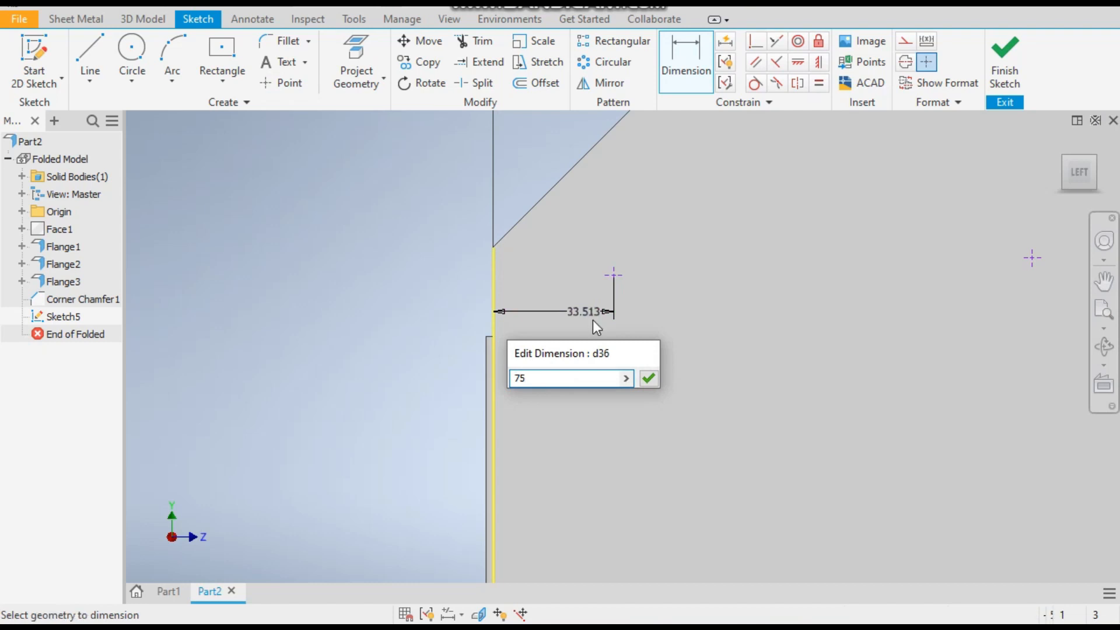
Dimension the rightmost sketch point 75 mm from the end face's right vertical edge.
scroll(575, 316, "down", 5)
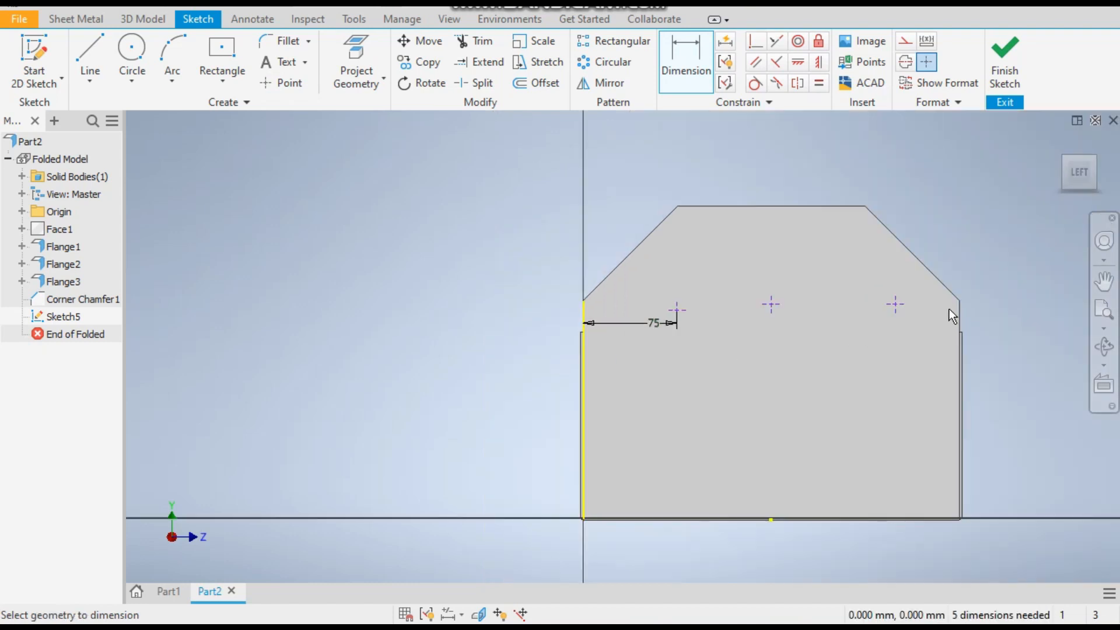
scroll(949, 312, "up", 3)
left_click(962, 328)
left_click(838, 293)
left_click(869, 338)
type("75")
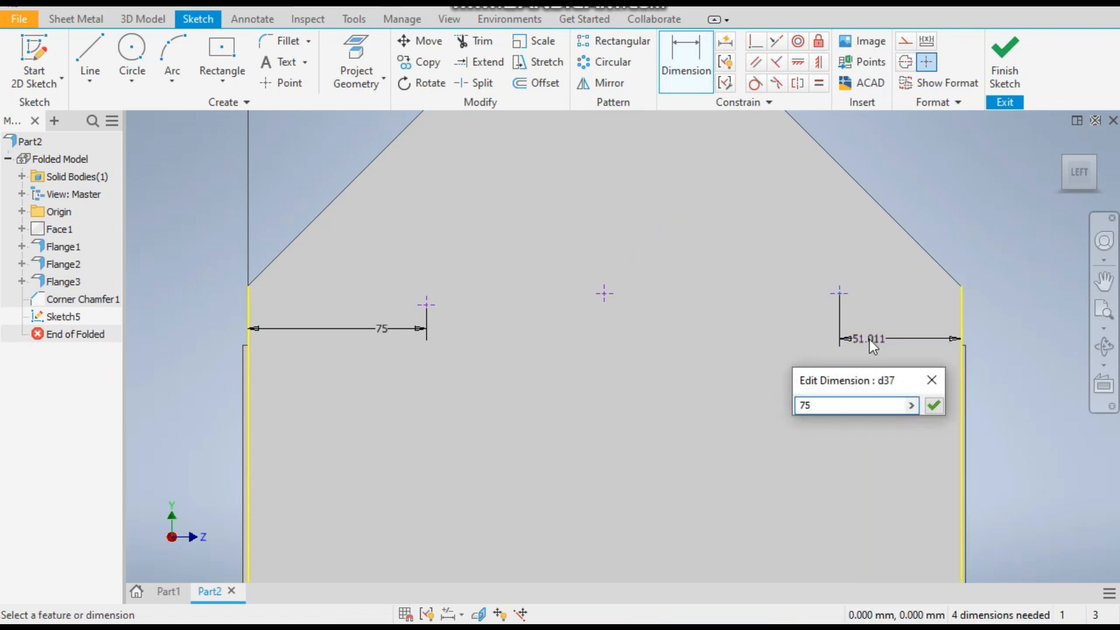
key("Return")
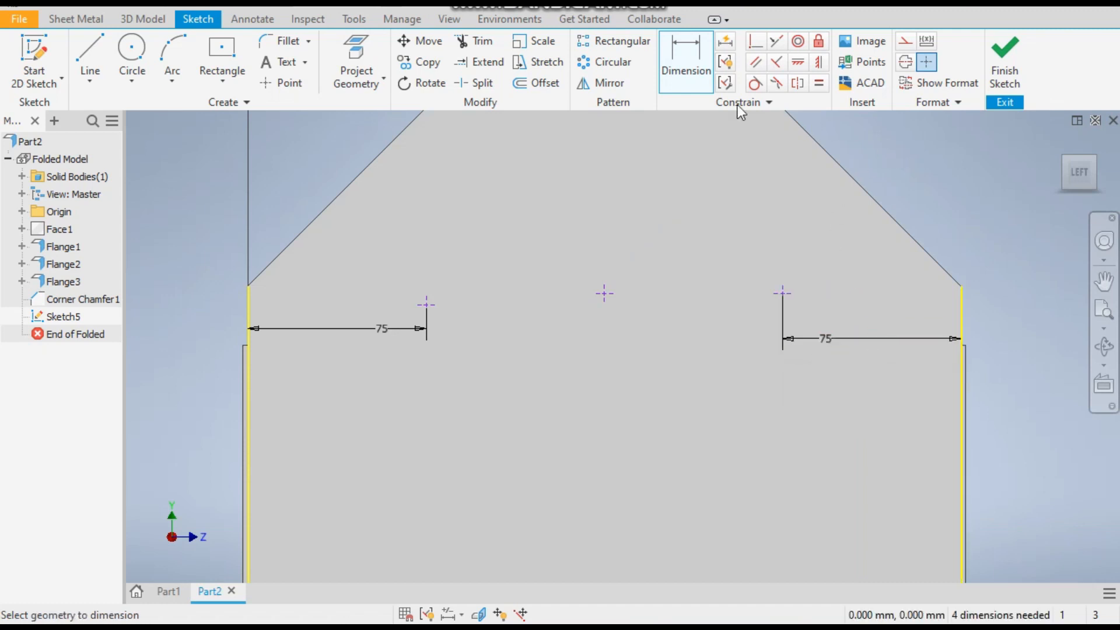
Apply horizontal constraints to align all three sketch points with the lower corner of the left chamfer.
scroll(561, 231, "down", 3)
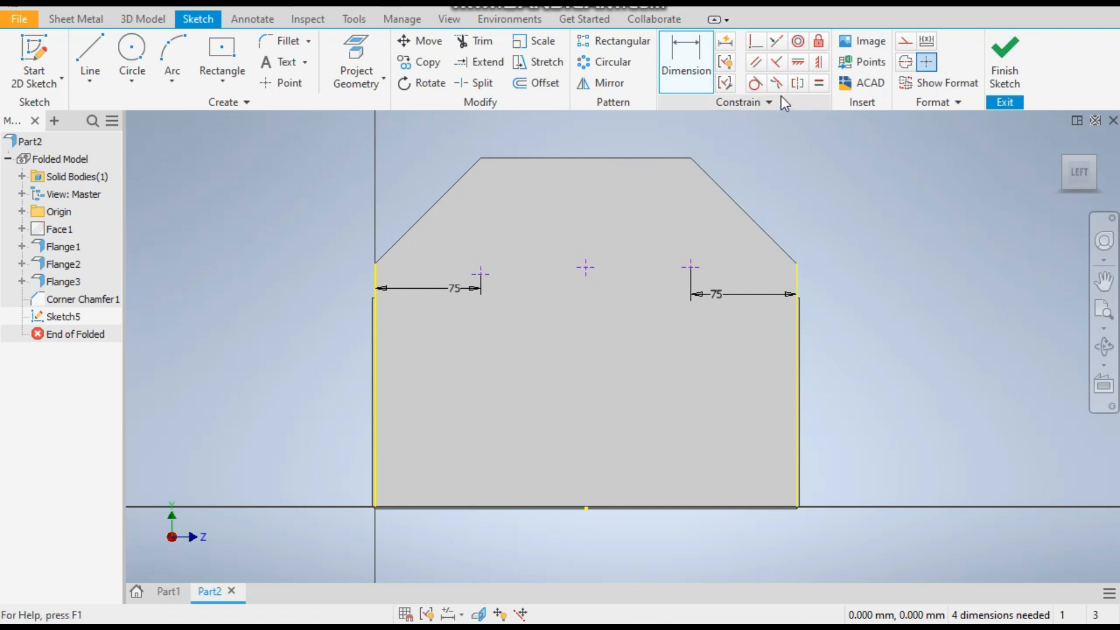
left_click(803, 66)
scroll(485, 268, "up", 3)
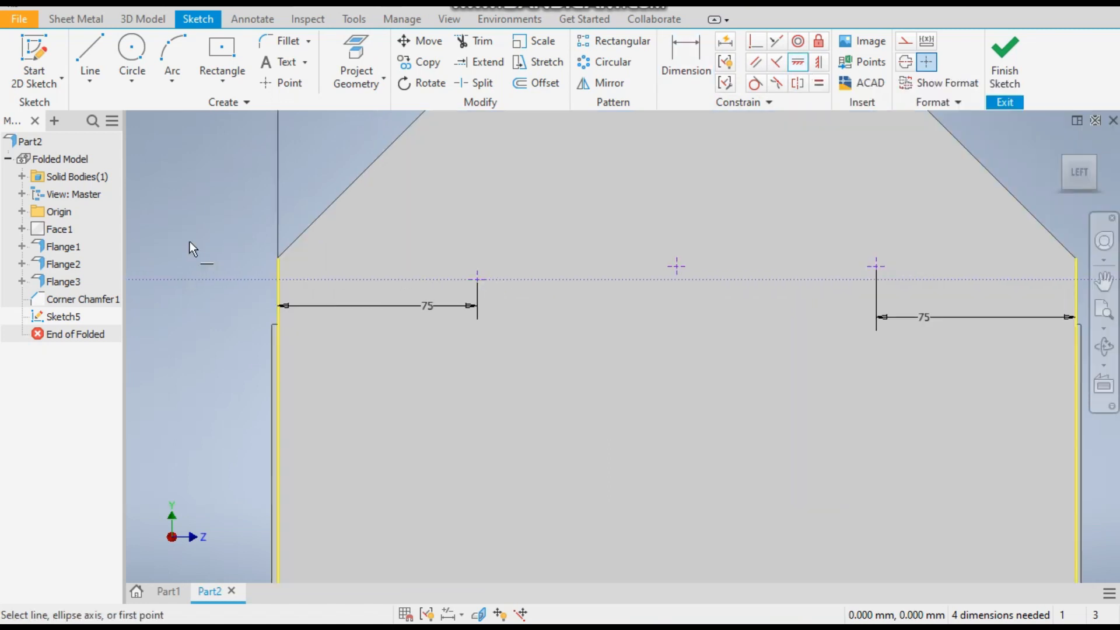
left_click(276, 257)
left_click(478, 279)
left_click(677, 266)
left_click(477, 258)
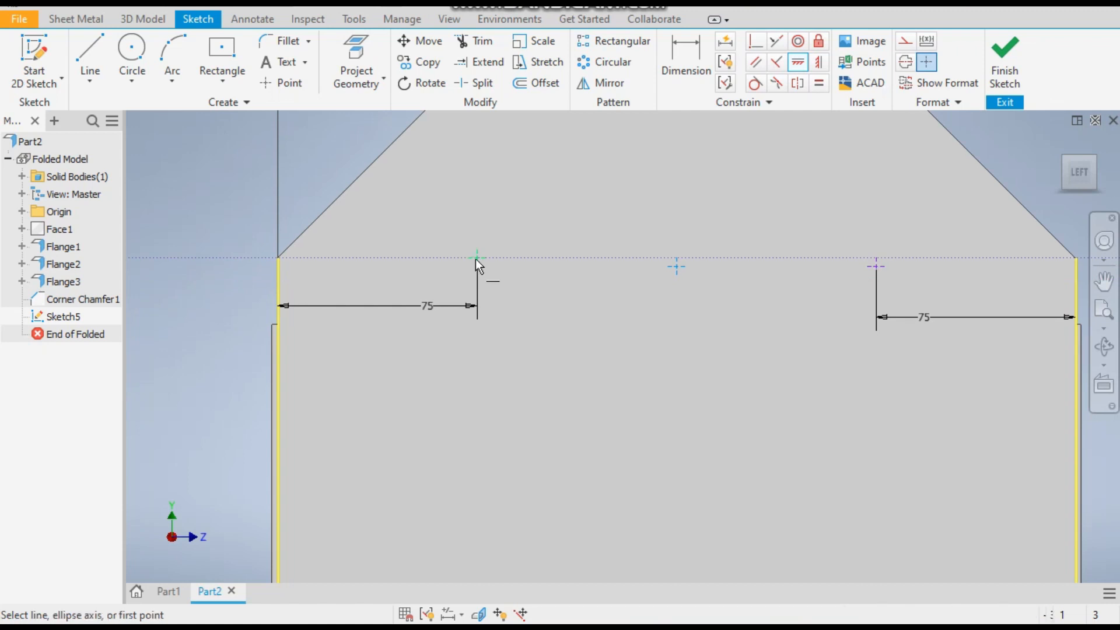
left_click(875, 266)
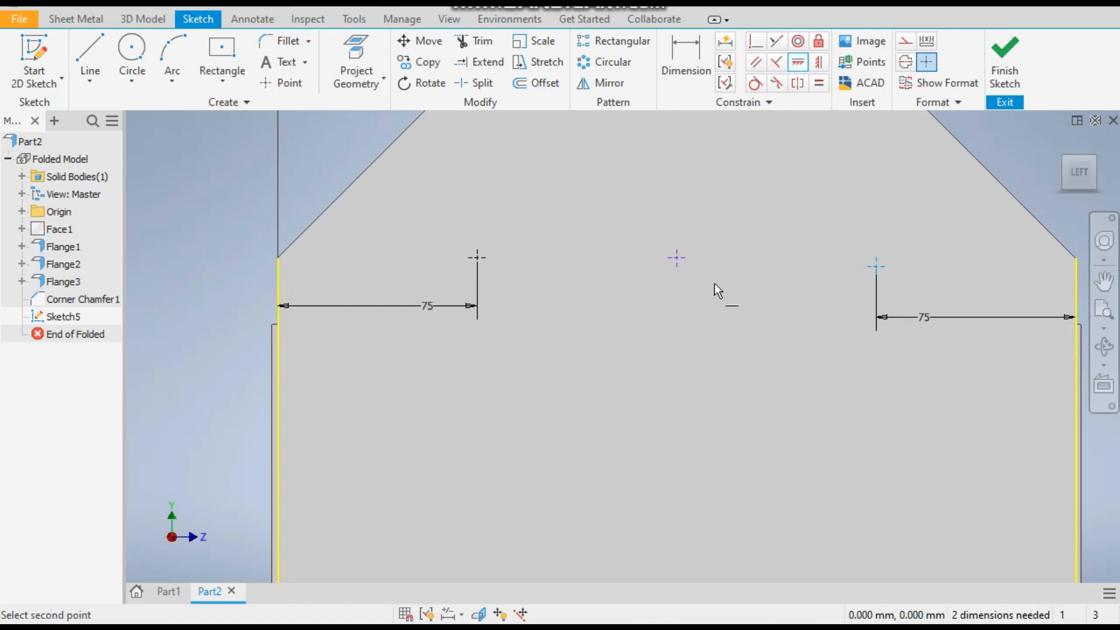
left_click(677, 257)
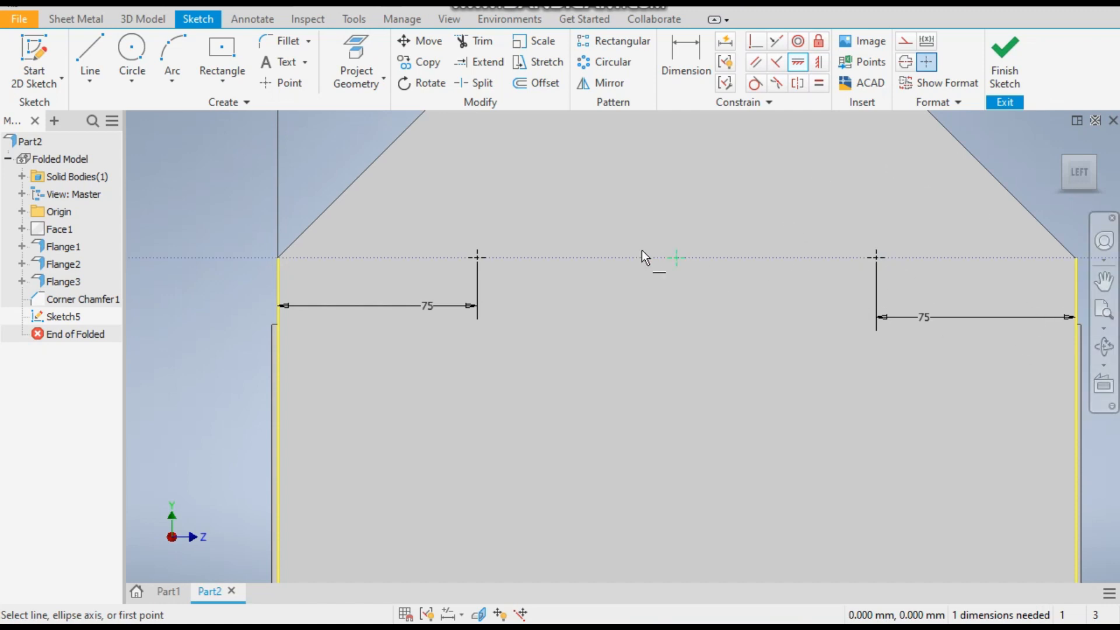
Apply a vertical constraint between the midpoint of the end face's bottom edge and the middle sketch point.
left_click(818, 61)
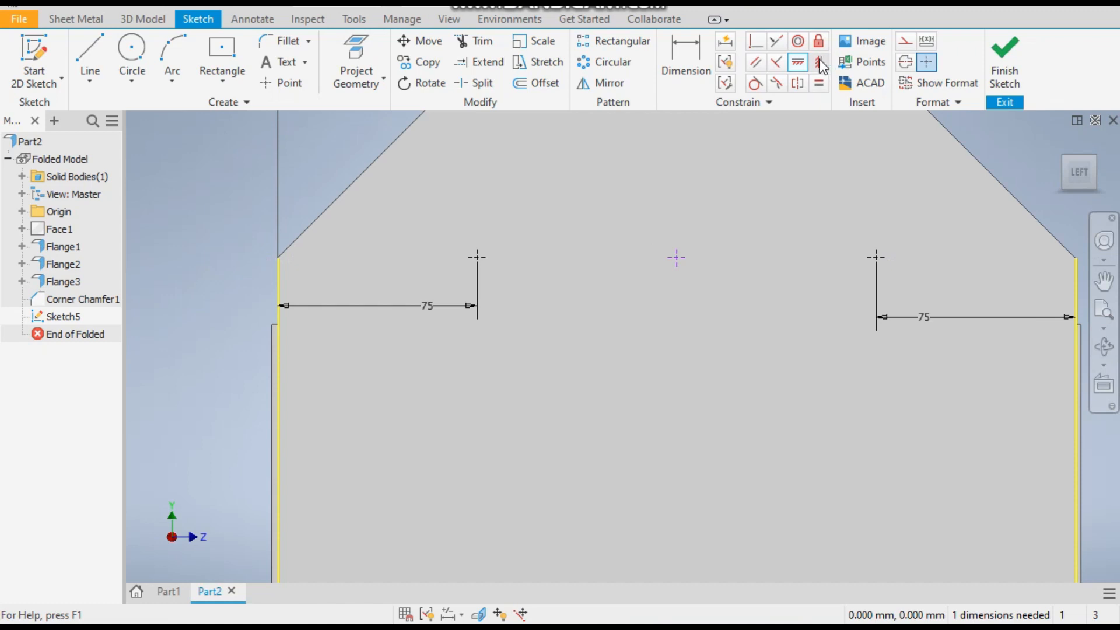
scroll(680, 163, "down", 3)
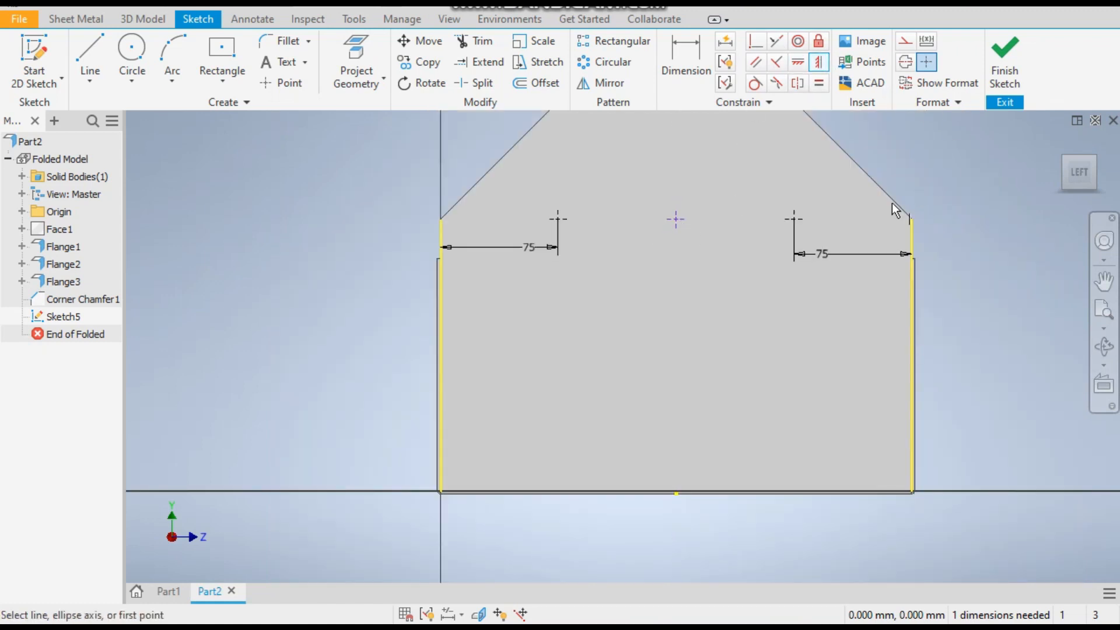
left_click(676, 495)
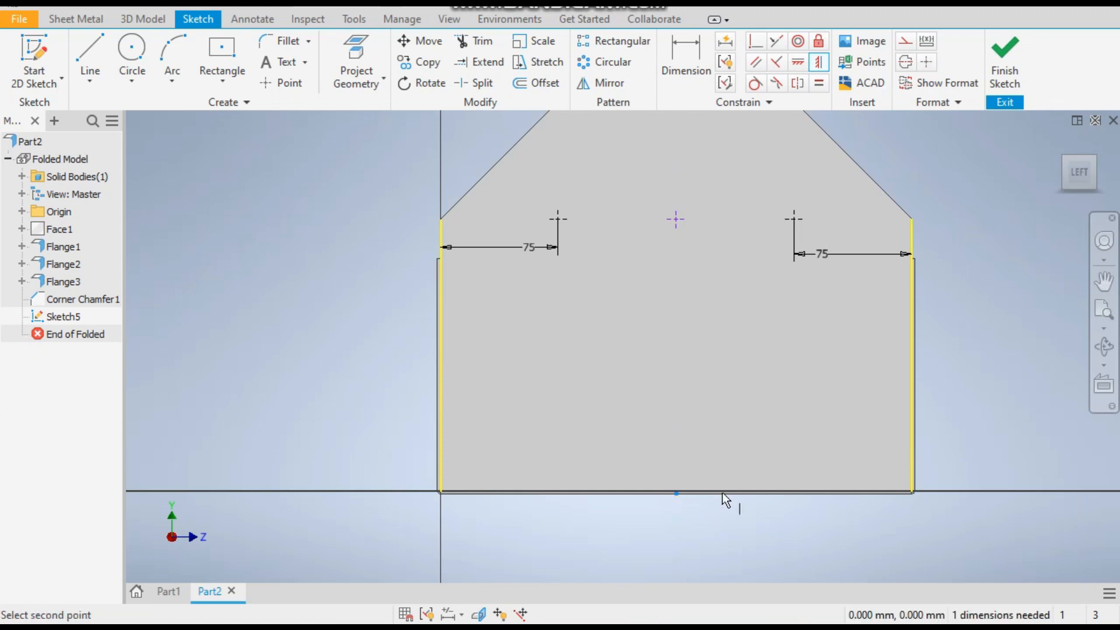
left_click(672, 220)
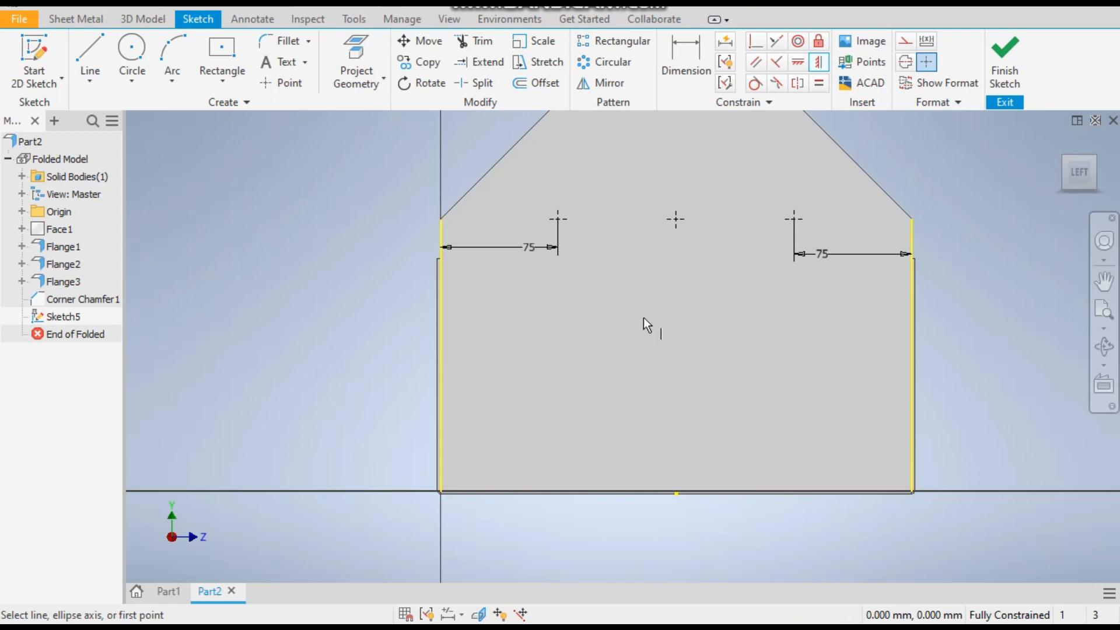
Start a rectangular pattern of the three sketch points with the face's left vertical edge as the first direction.
left_click(618, 44)
left_click_drag(509, 192, 834, 259)
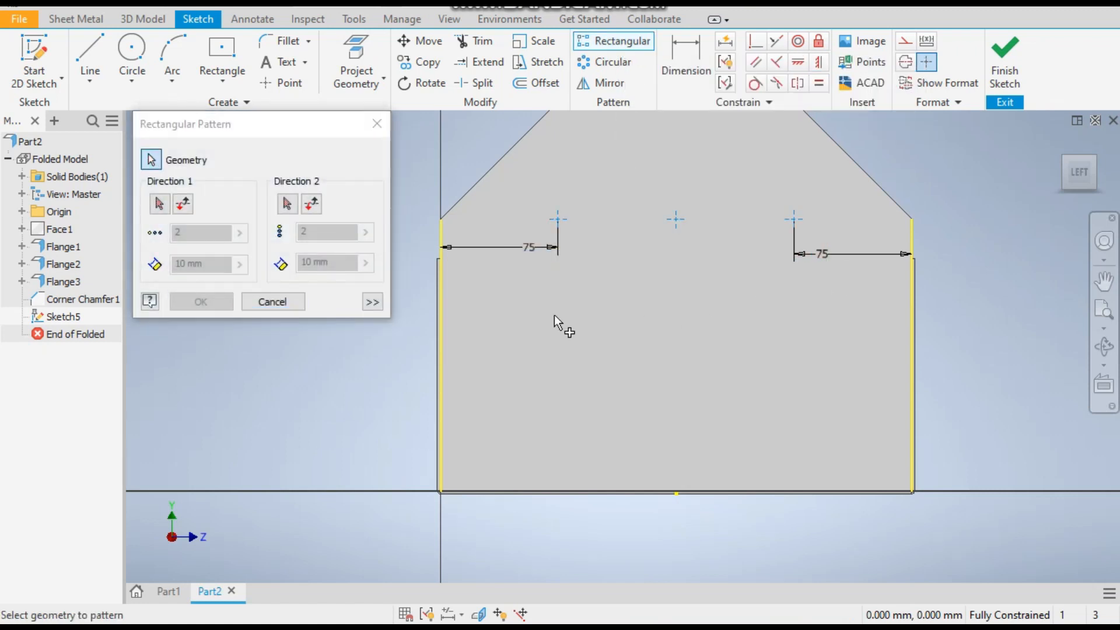
left_click(159, 207)
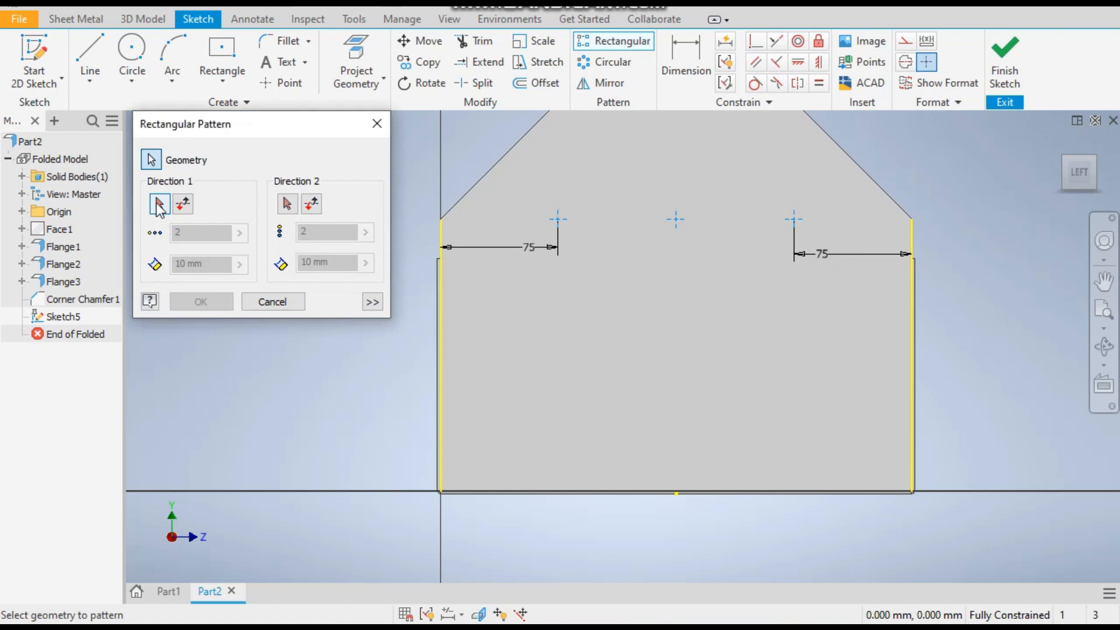
left_click(159, 205)
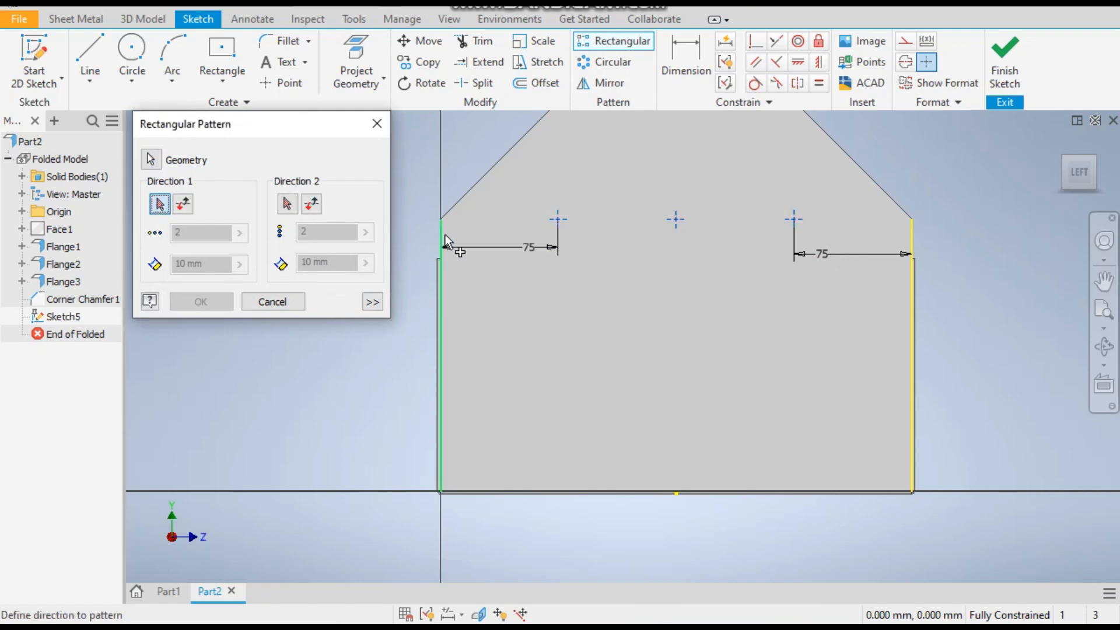
left_click(442, 236)
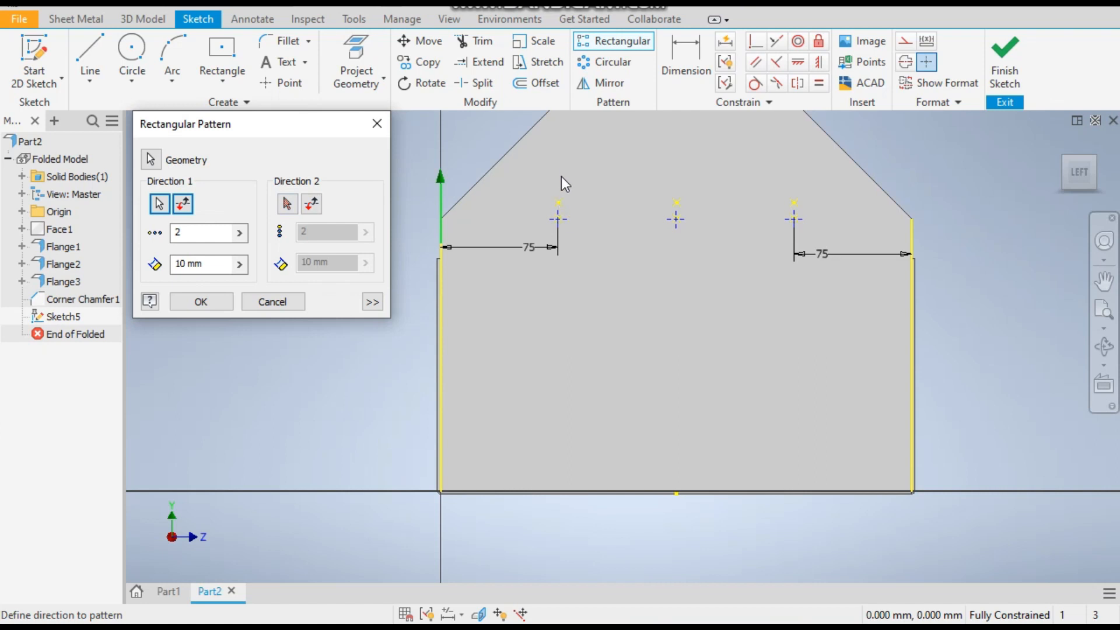
Flip the pattern direction downward, set 9 instances at 20 mm spacing, create the pattern and finish the sketch.
left_click(183, 205)
left_click(193, 233)
type("9")
key("Tab")
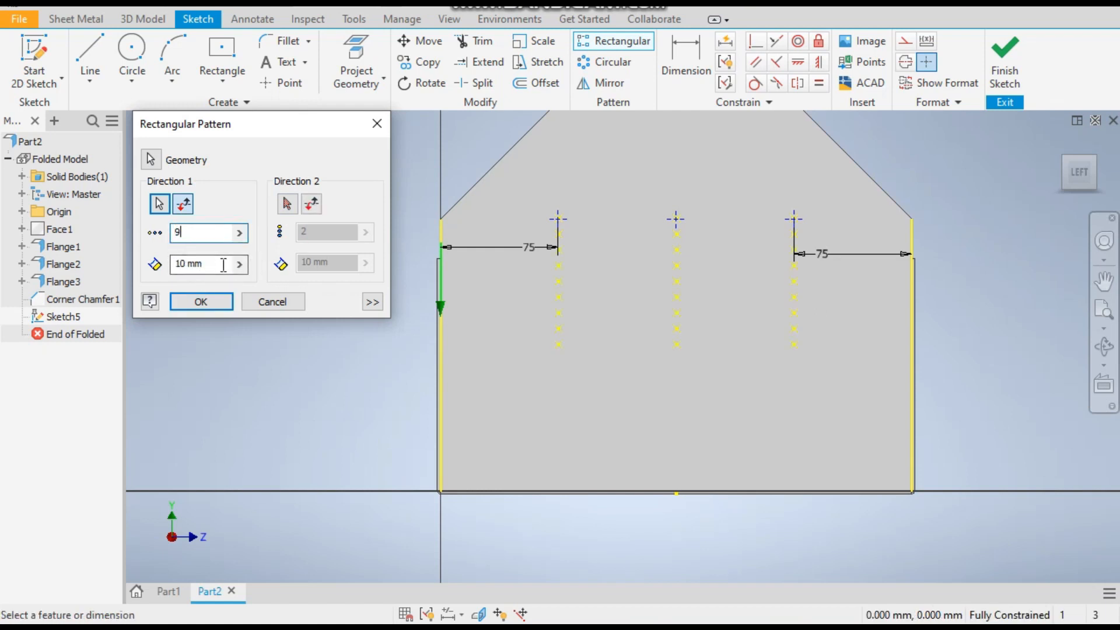
type("20")
left_click(220, 301)
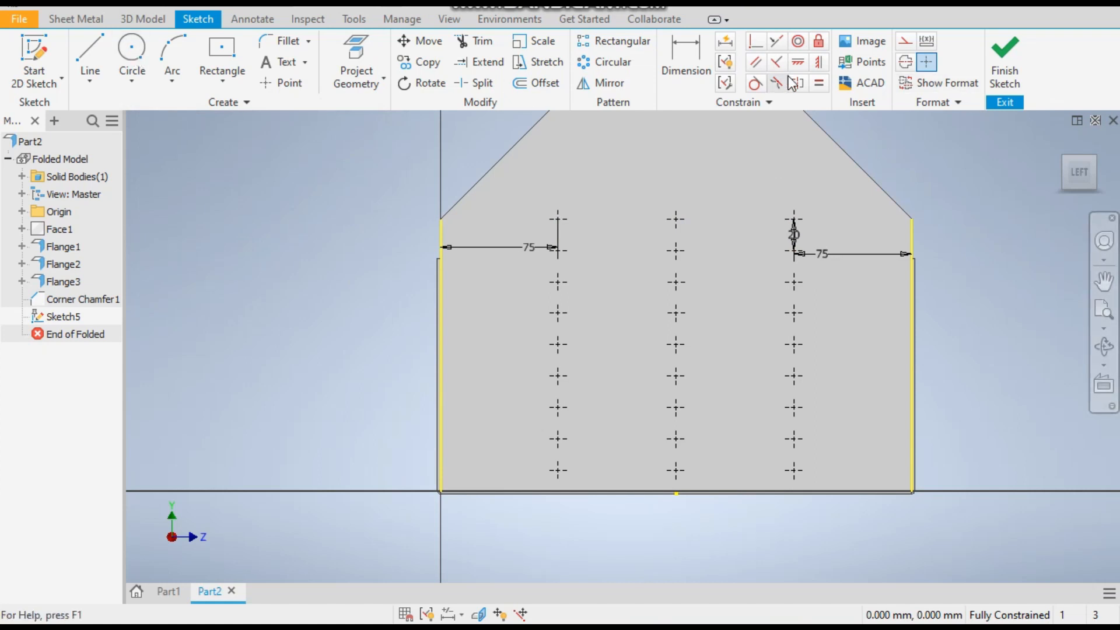
left_click(1002, 56)
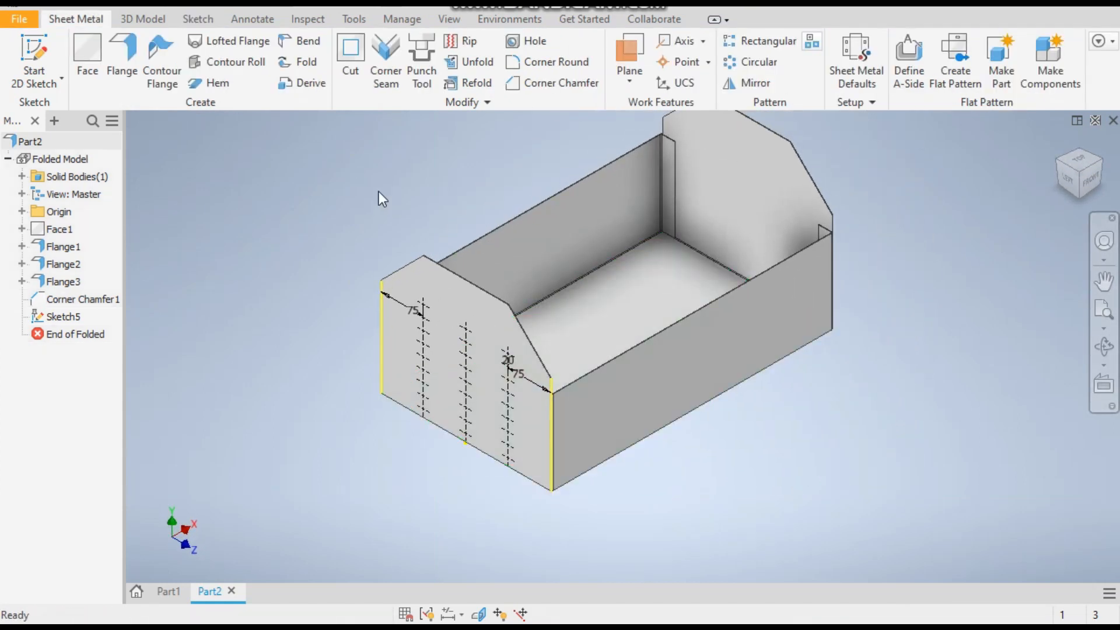
Start the Punch Tool and load the punch-32 punch onto the patterned sketch points.
left_click(431, 66)
left_click(1067, 593)
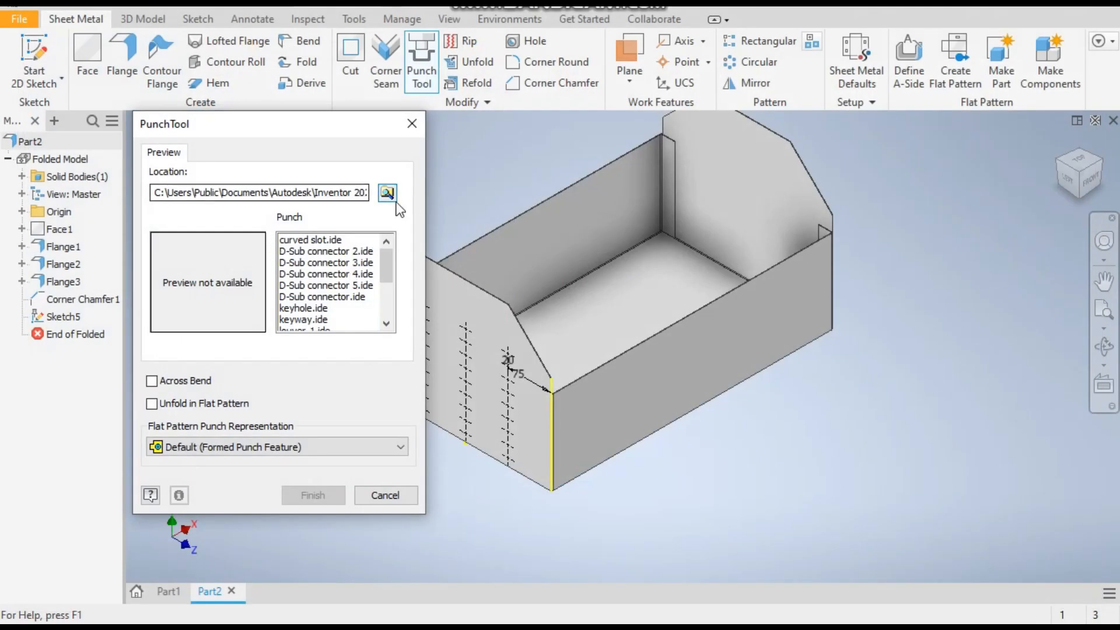
left_click(413, 126)
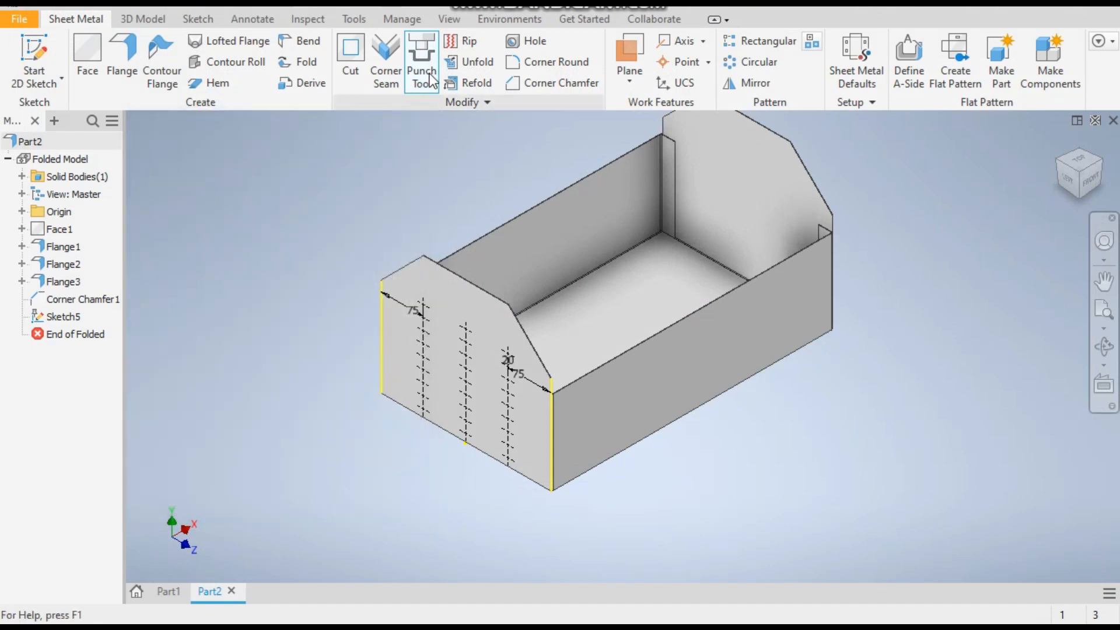
left_click(438, 70)
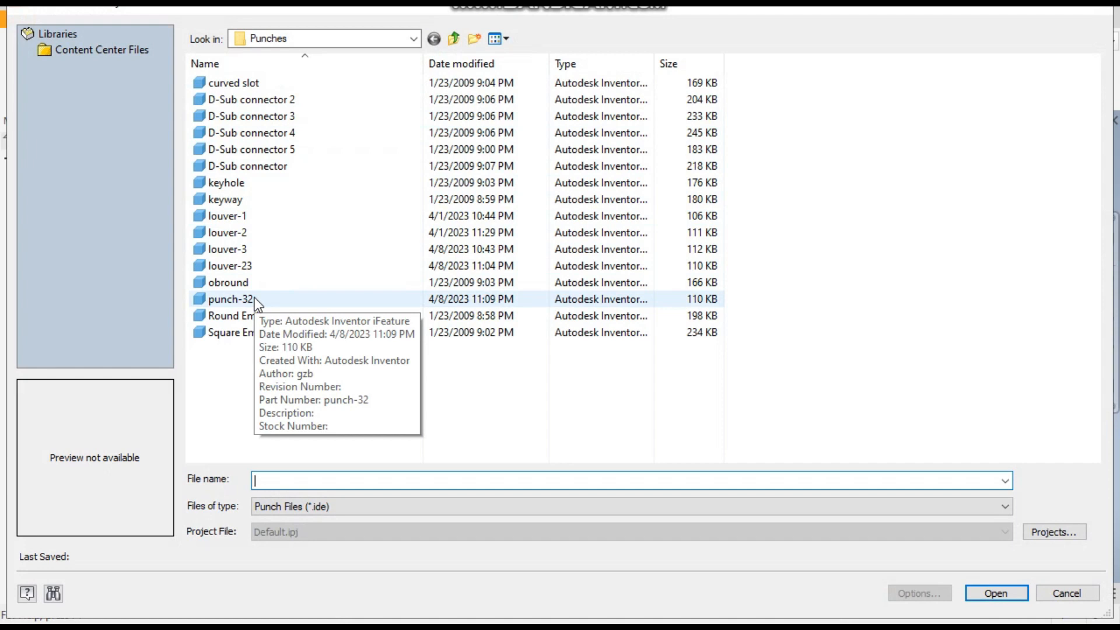
double_click(233, 299)
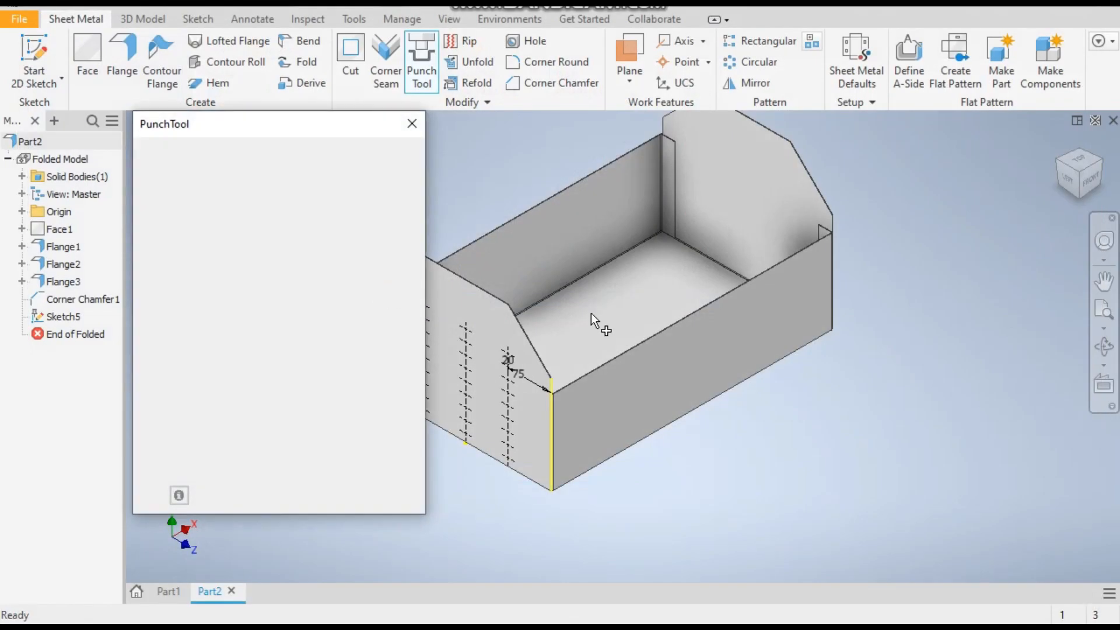
Set the punch height to 8 mm and apply the punches to the end wall.
left_click(1072, 185)
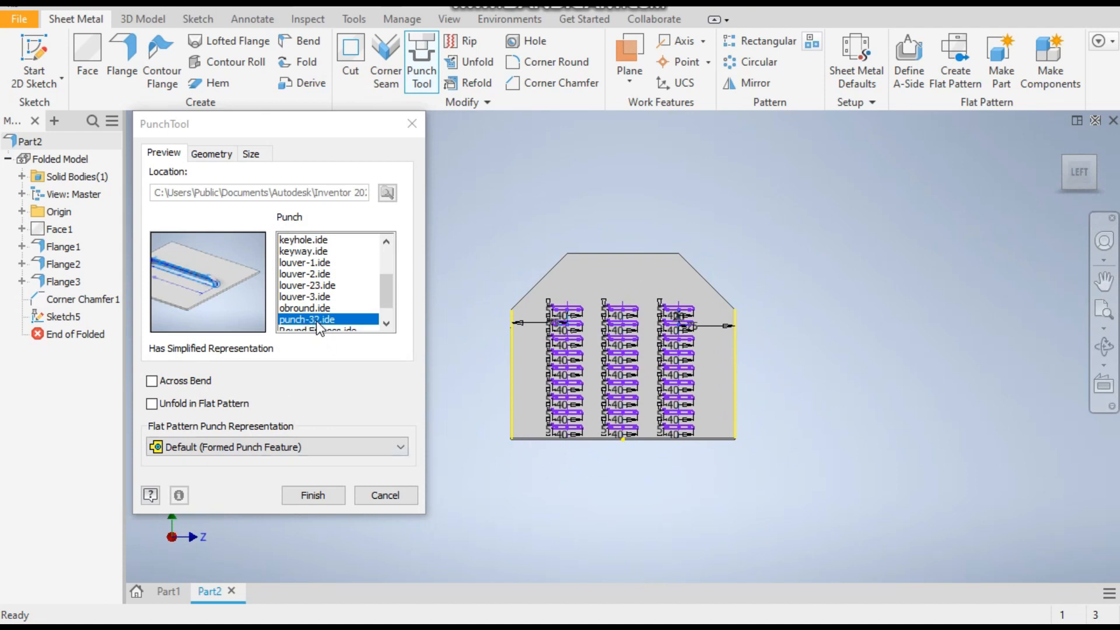
left_click(251, 155)
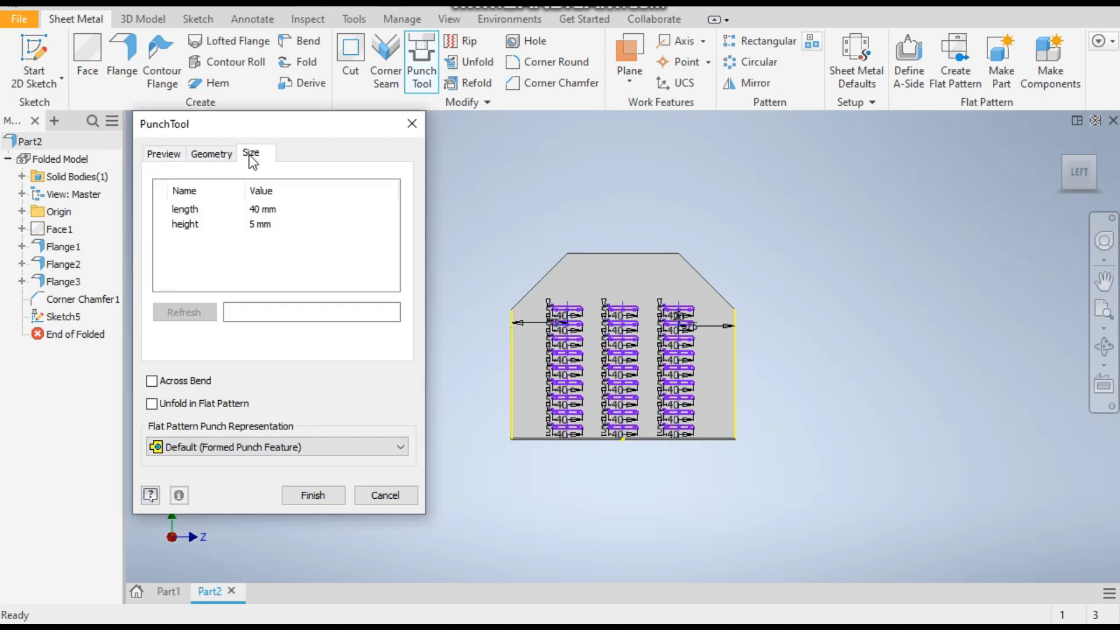
left_click(262, 225)
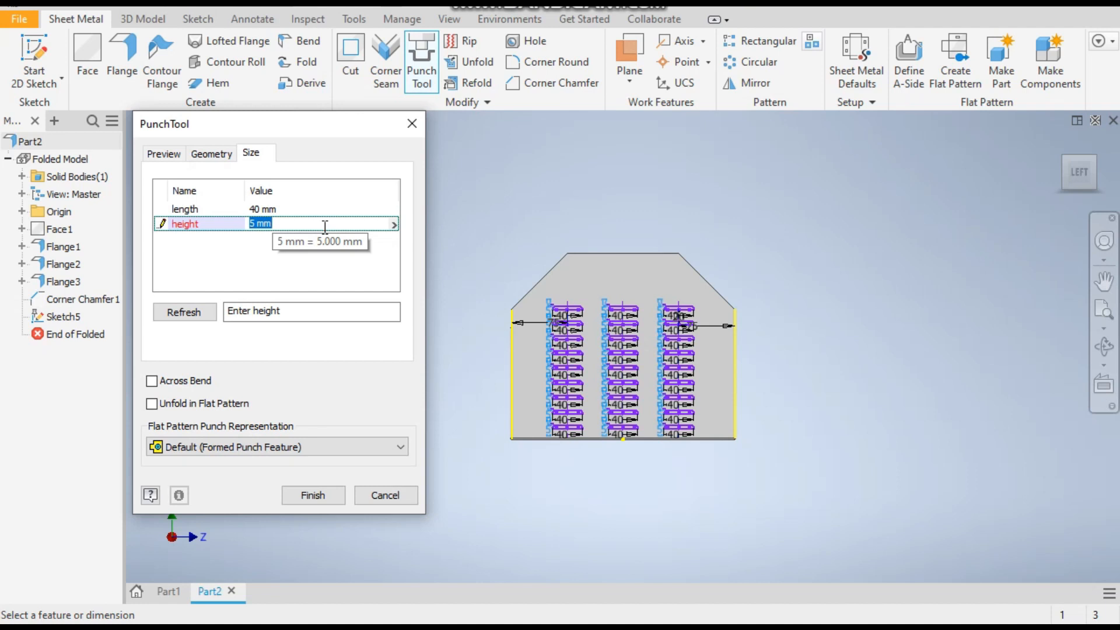
type("8")
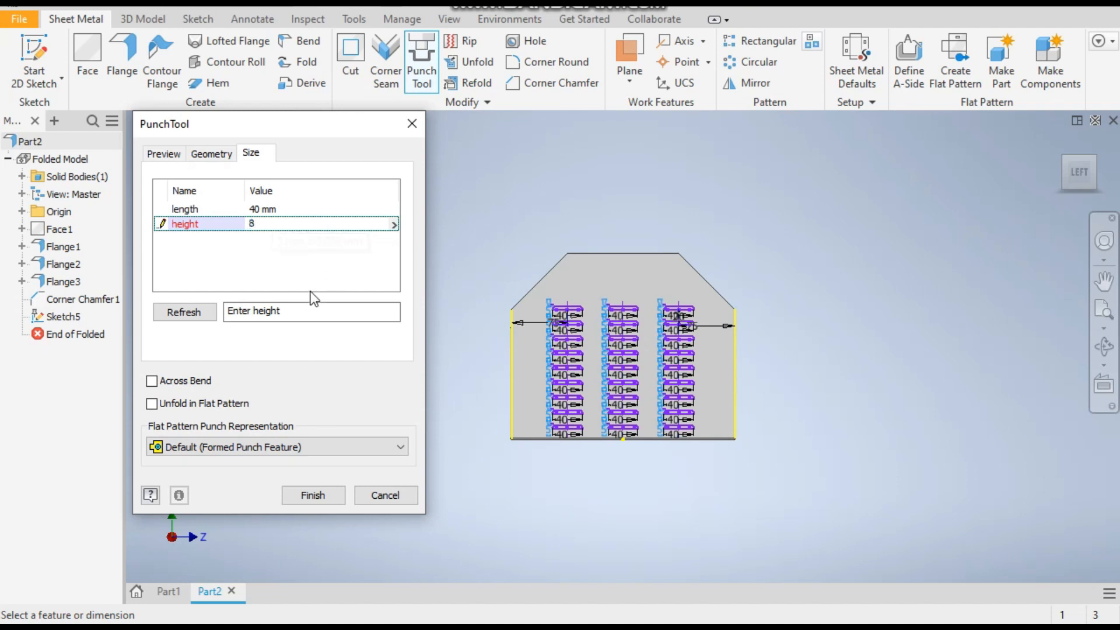
left_click(318, 499)
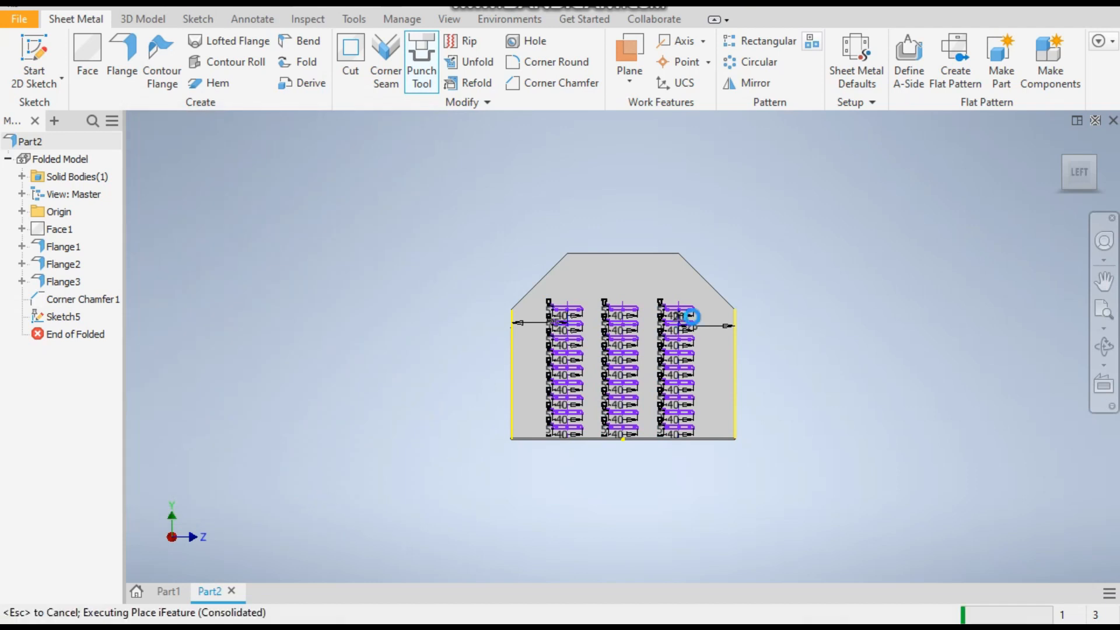
Check the punched end wall from outside and start a 2D sketch on the outer face of the opposite end wall.
left_click(1062, 156)
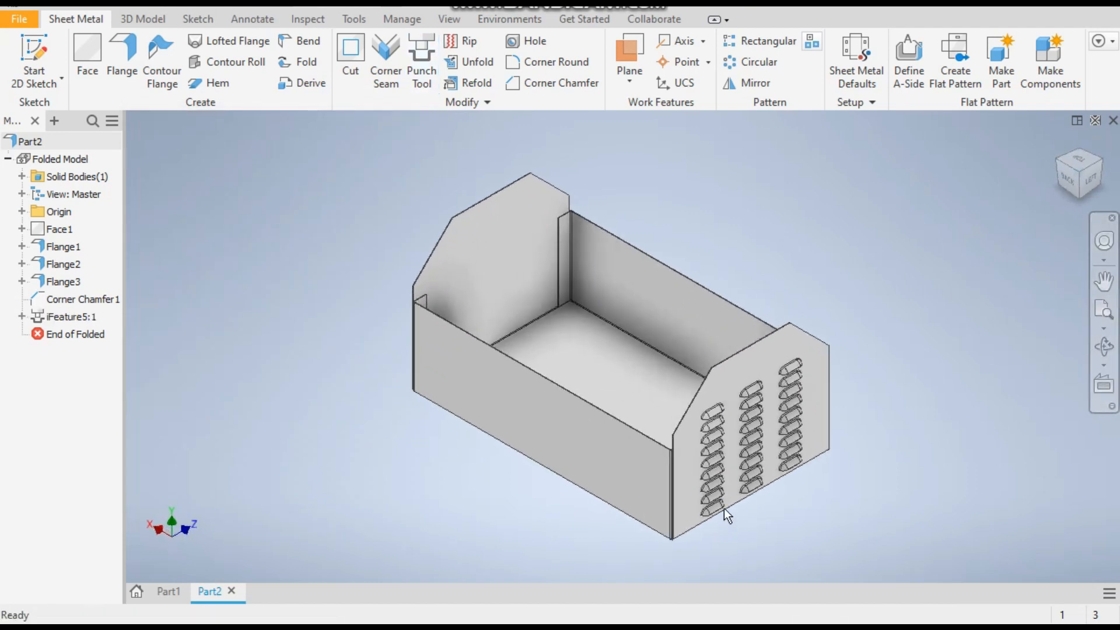
scroll(732, 454, "down", 5)
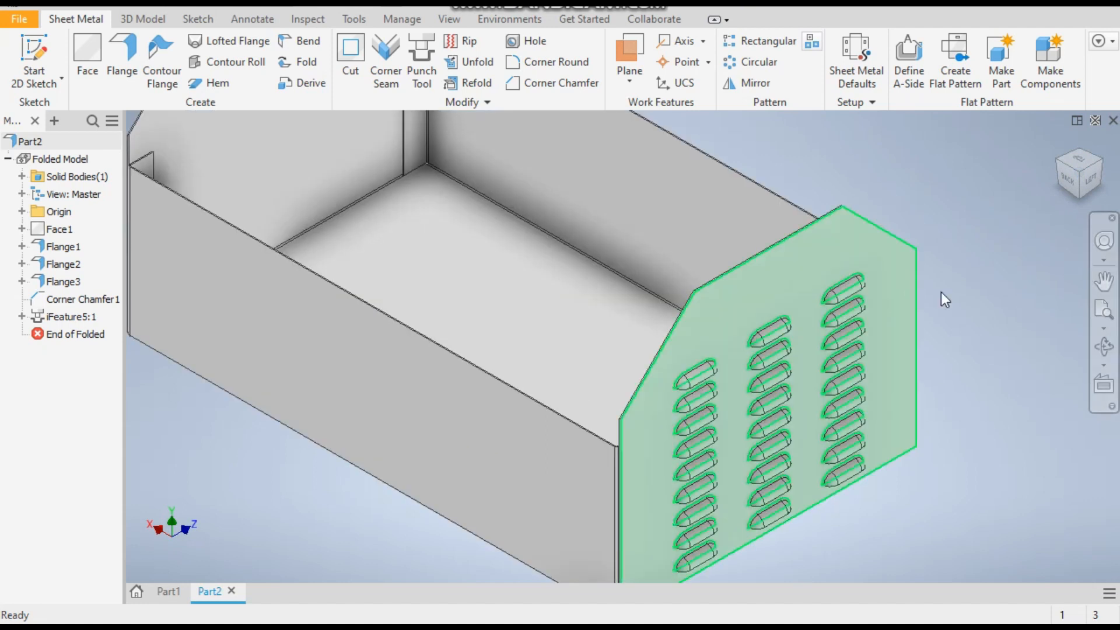
scroll(985, 309, "up", 3)
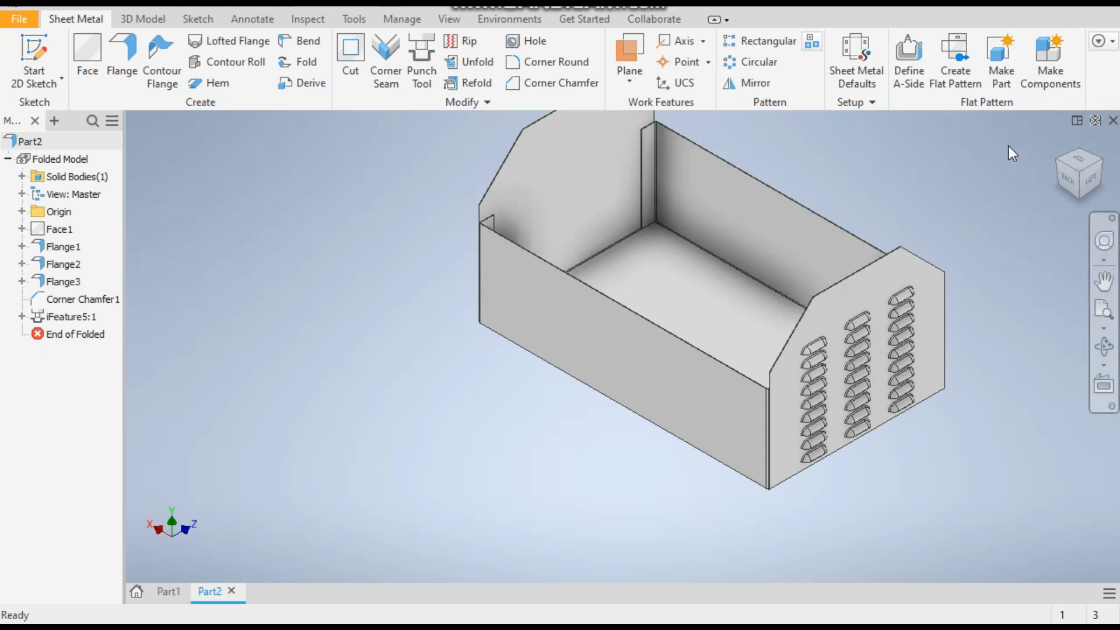
left_click(1055, 159)
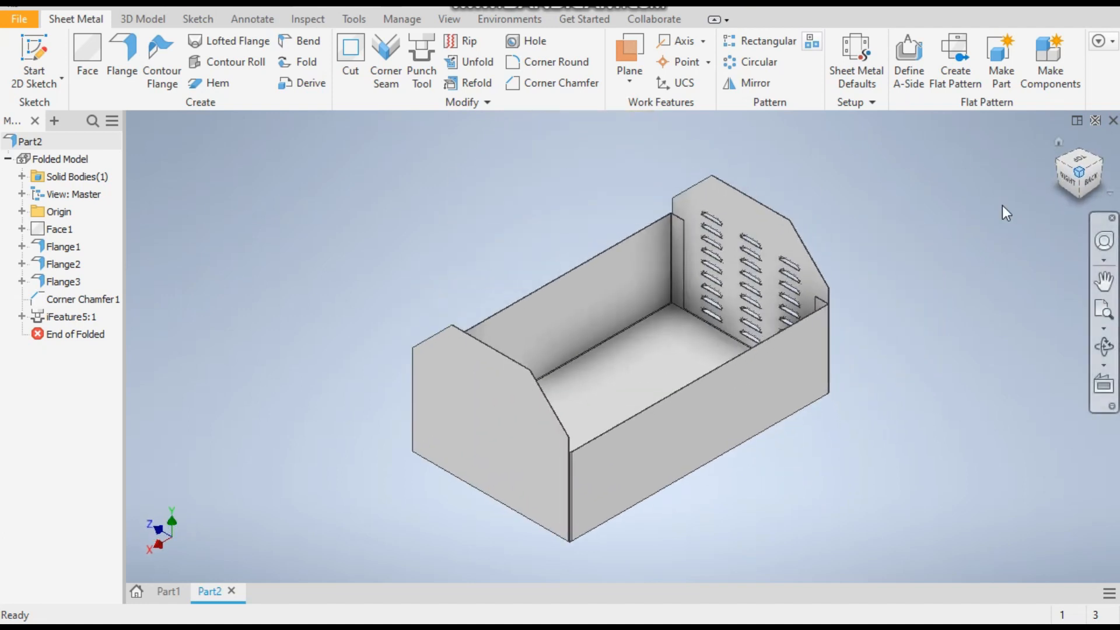
left_click(482, 419)
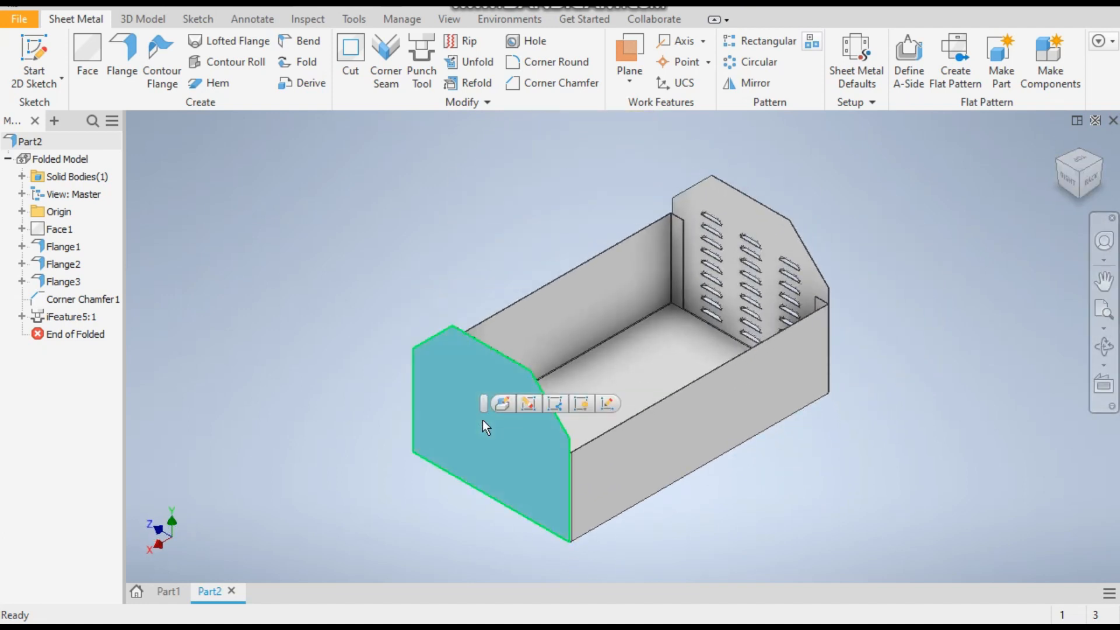
left_click(33, 50)
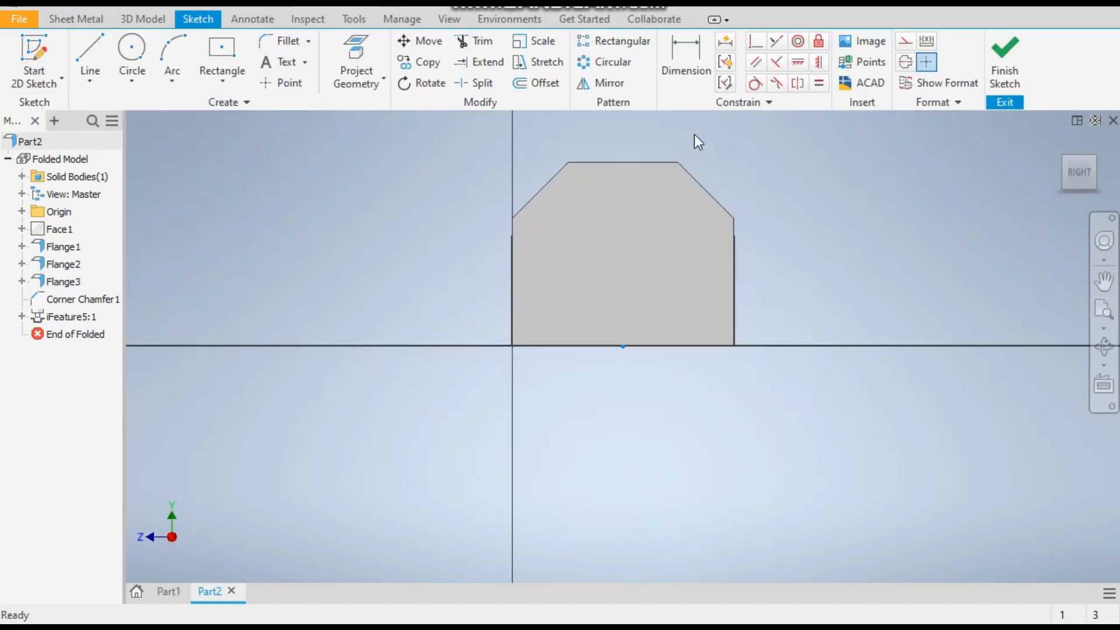
Place three sketch points in a horizontal row across the upper part of the end wall face.
left_click(286, 83)
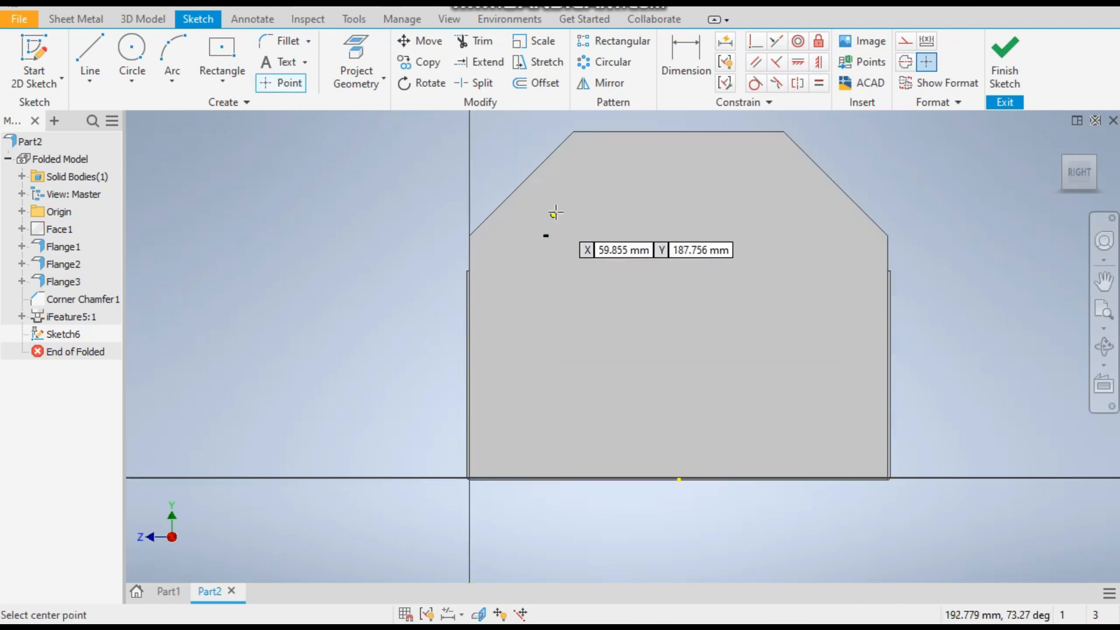
left_click(559, 198)
left_click(729, 198)
left_click(805, 198)
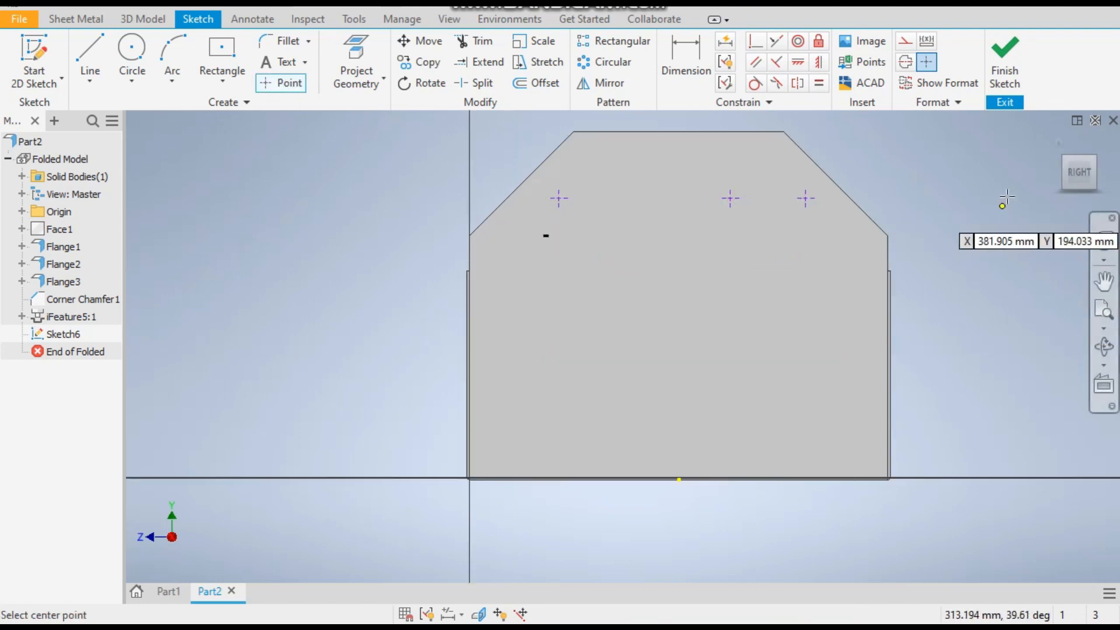
Constrain the three points horizontally in line with the lower corner of the wall's chamfer.
left_click(818, 63)
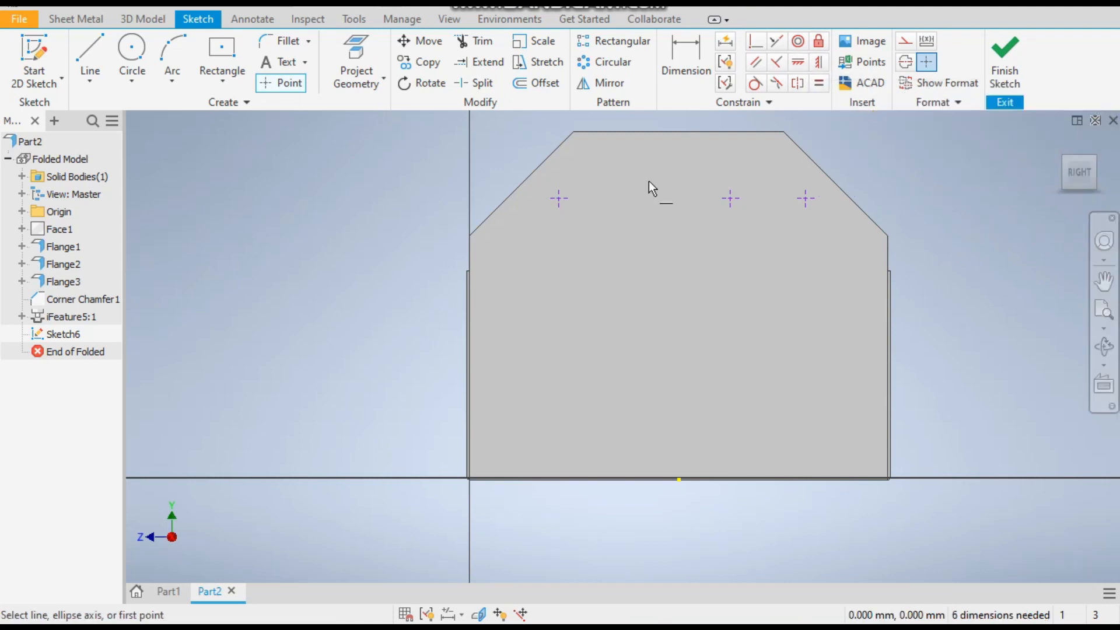
left_click(560, 198)
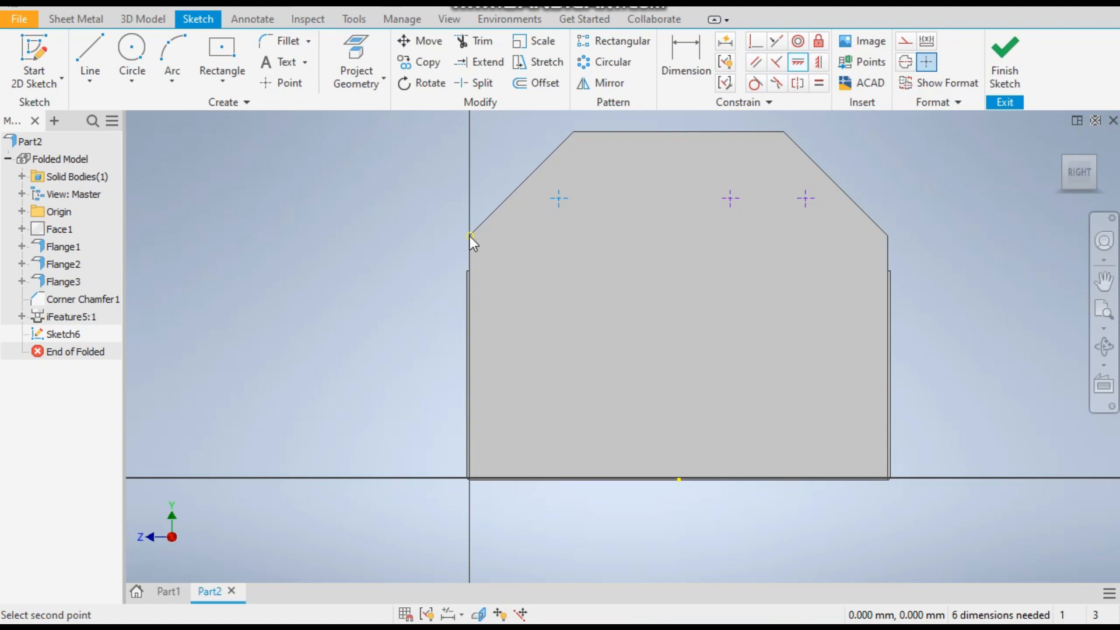
left_click(470, 236)
left_click(732, 200)
left_click(563, 236)
left_click(806, 199)
left_click(728, 237)
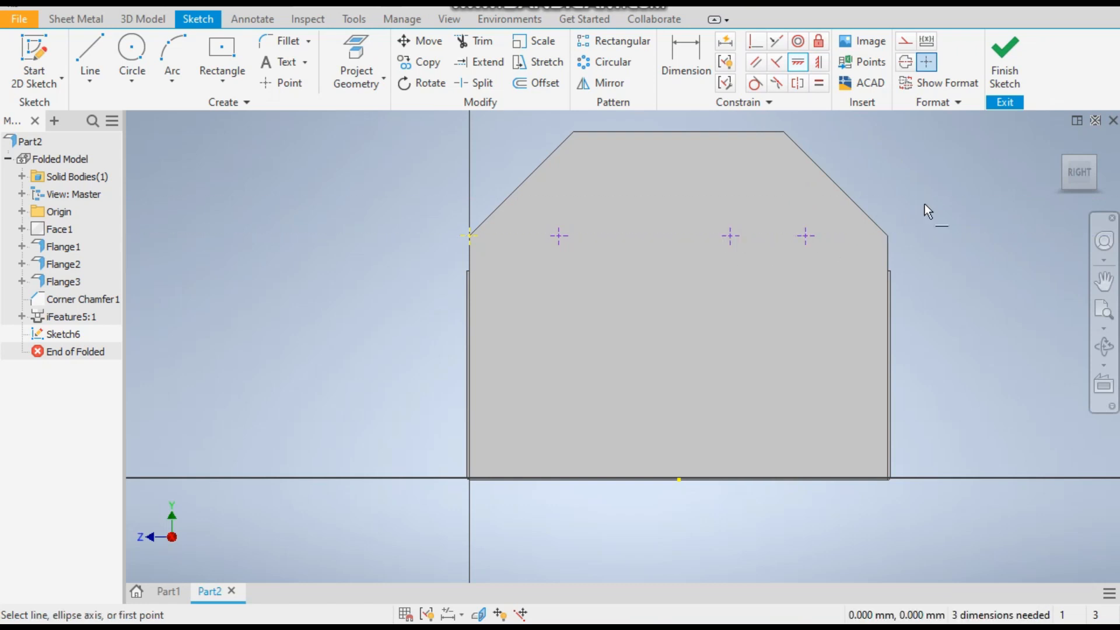
Dimension the first point 75 mm from the wall's nearest vertical side edge.
left_click(695, 67)
left_click(560, 235)
left_click(470, 270)
left_click(394, 241)
type("75")
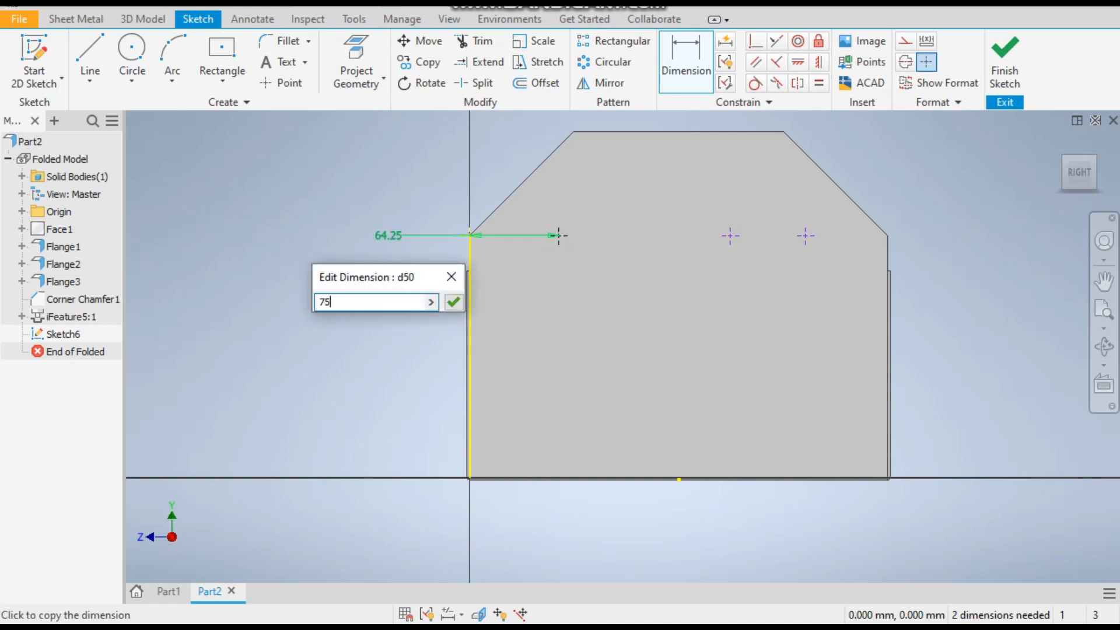
key("Return")
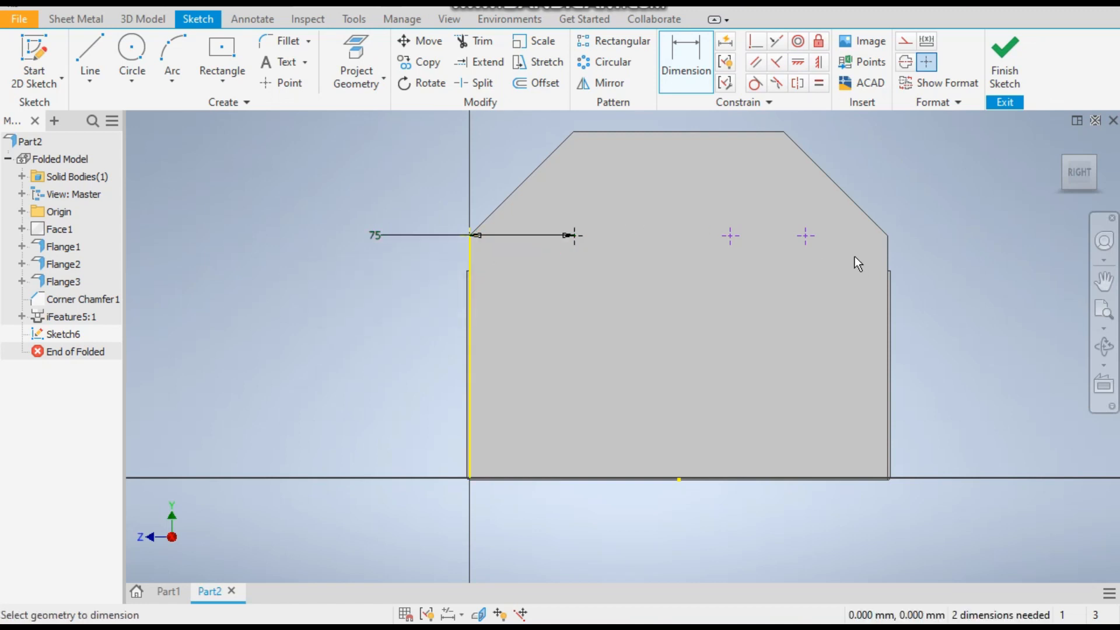
Dimension the outer point on the opposite side 75 mm from its adjacent vertical wall edge.
left_click(814, 237)
left_click(890, 249)
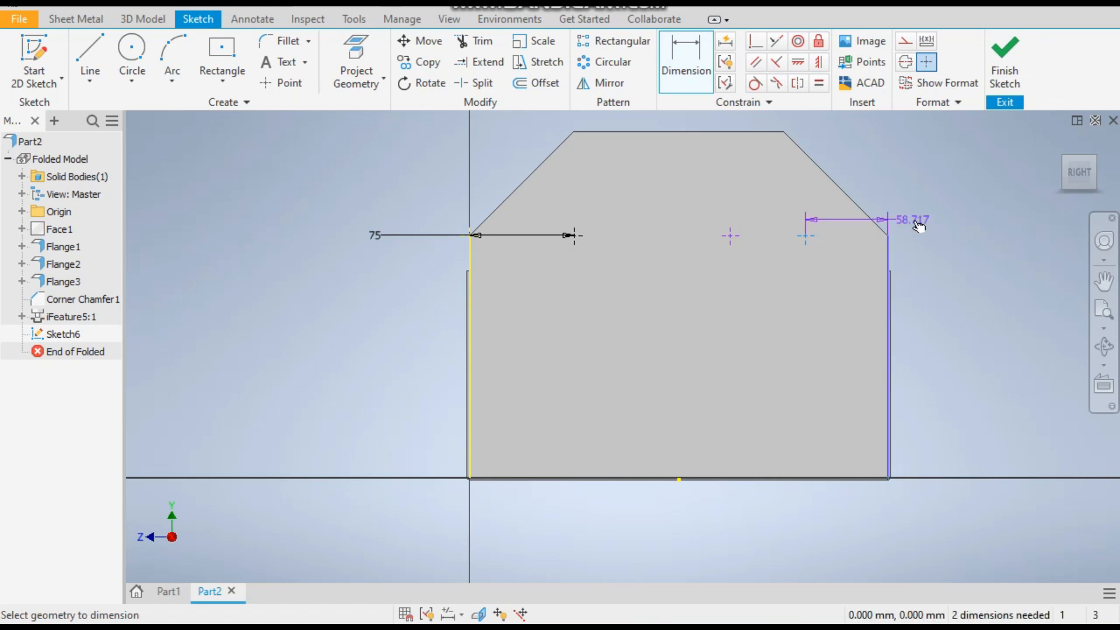
left_click(918, 224)
type("75")
key("Return")
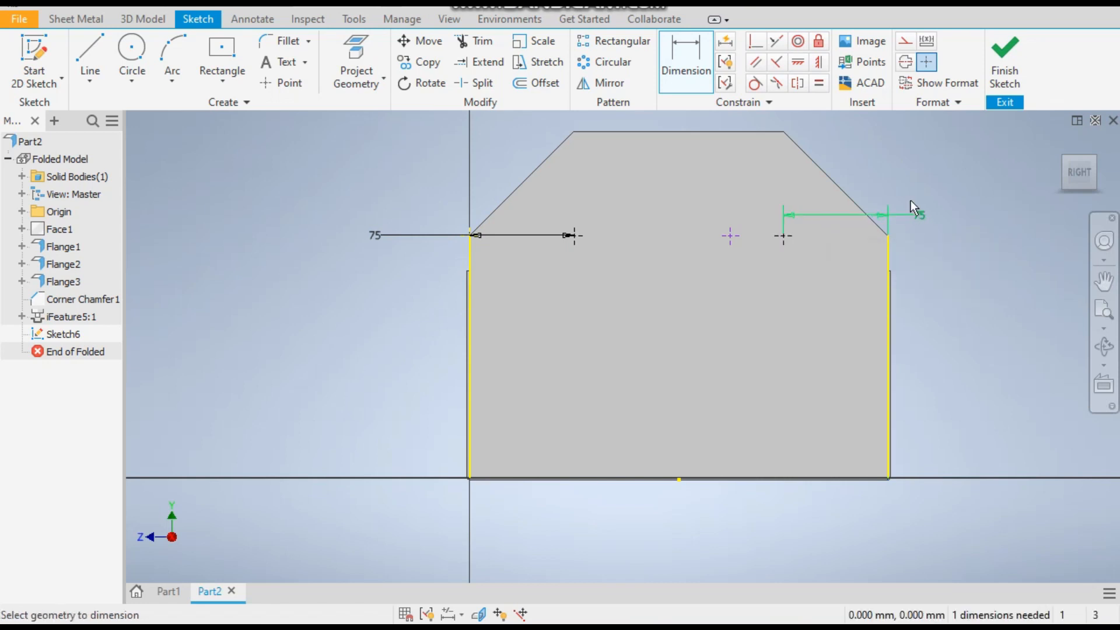
Constrain the middle point vertically in line with the midpoint of the wall's bottom edge.
left_click(819, 65)
left_click(731, 236)
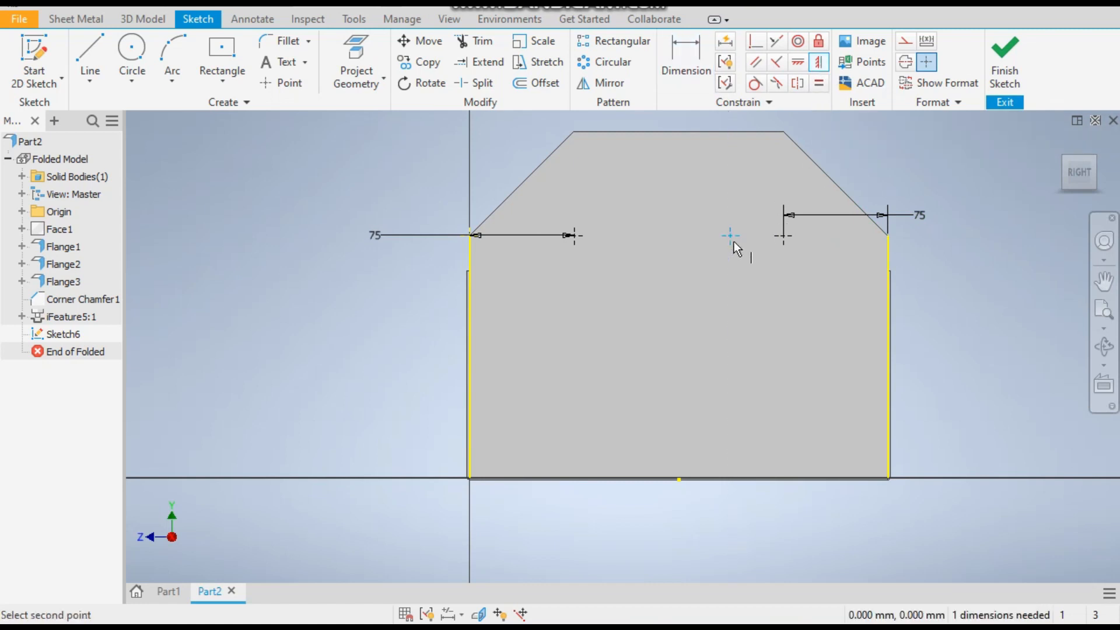
left_click(678, 480)
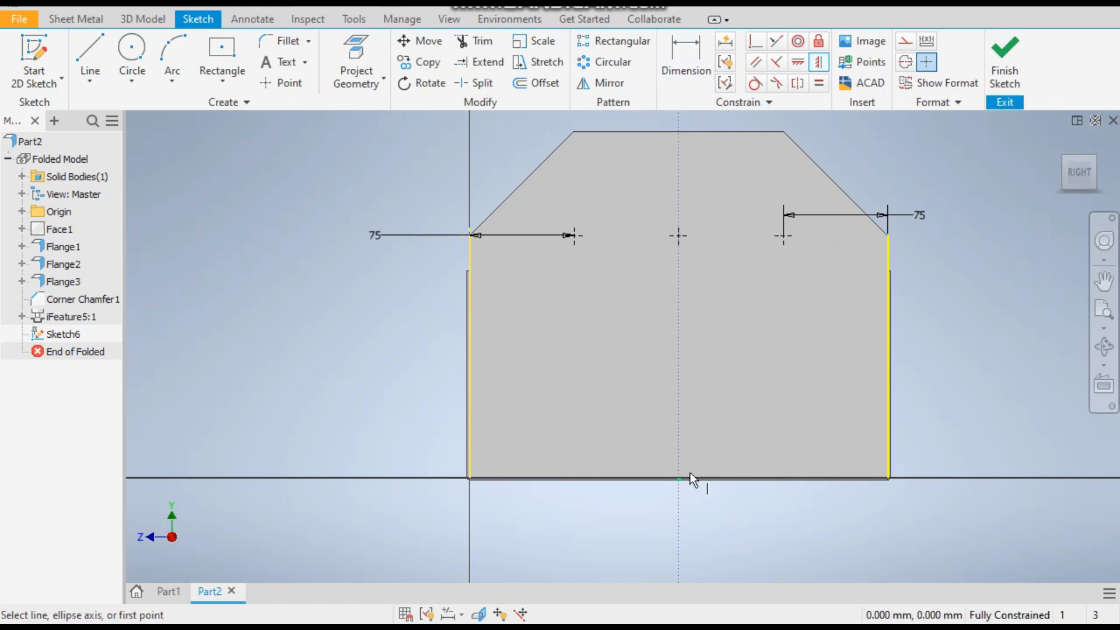
Start a rectangular sketch pattern of the three points using the wall's vertical side edge as direction 1.
left_click(621, 42)
left_click_drag(526, 199, 828, 266)
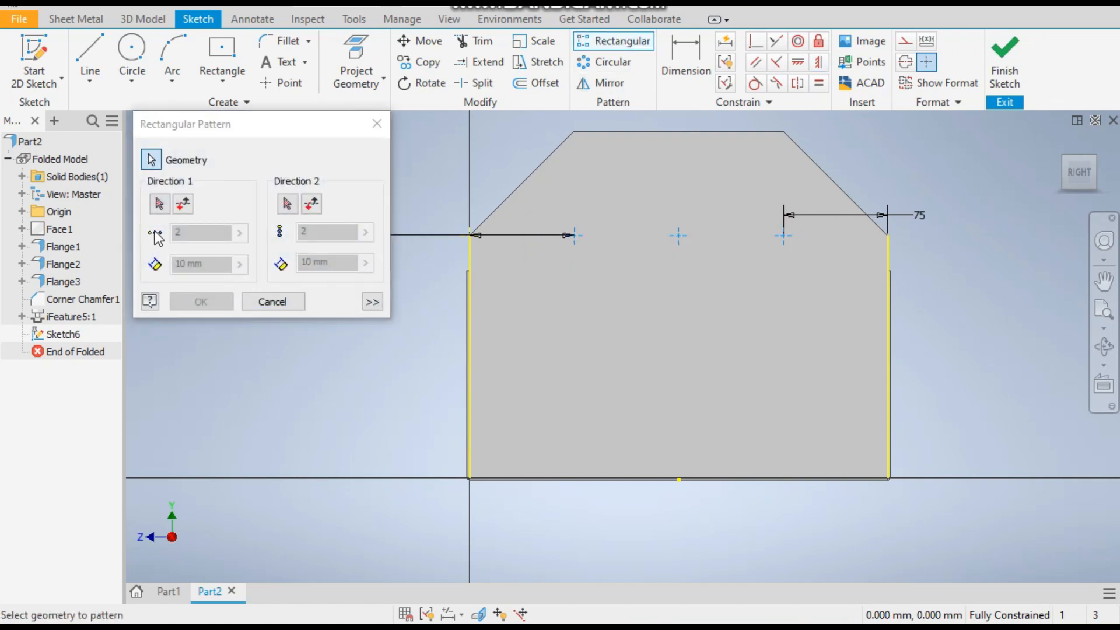
left_click(159, 204)
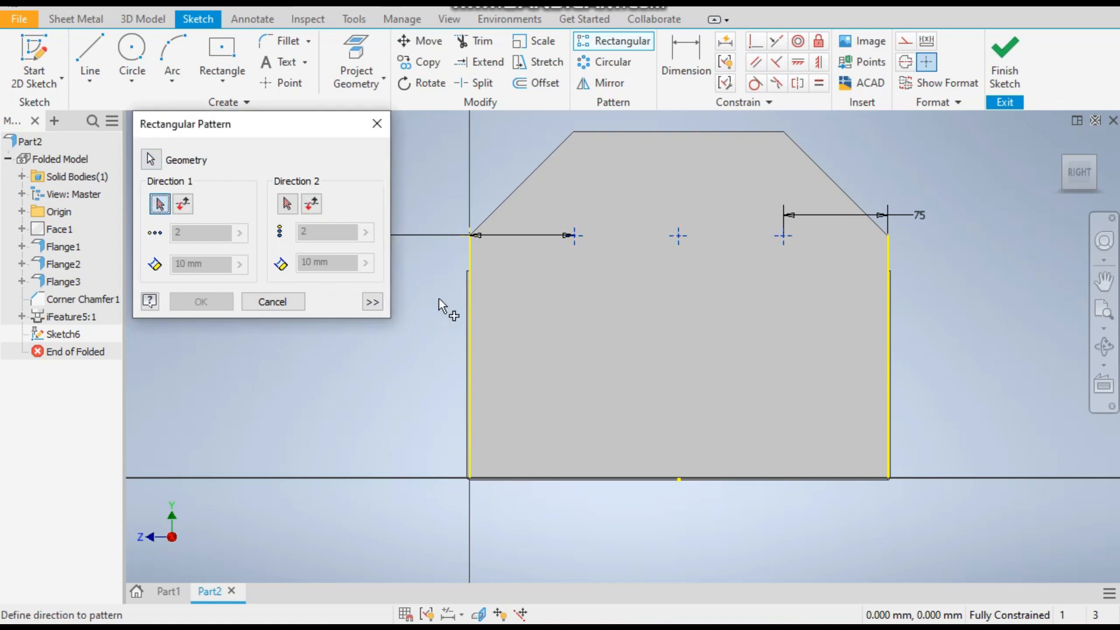
left_click(473, 254)
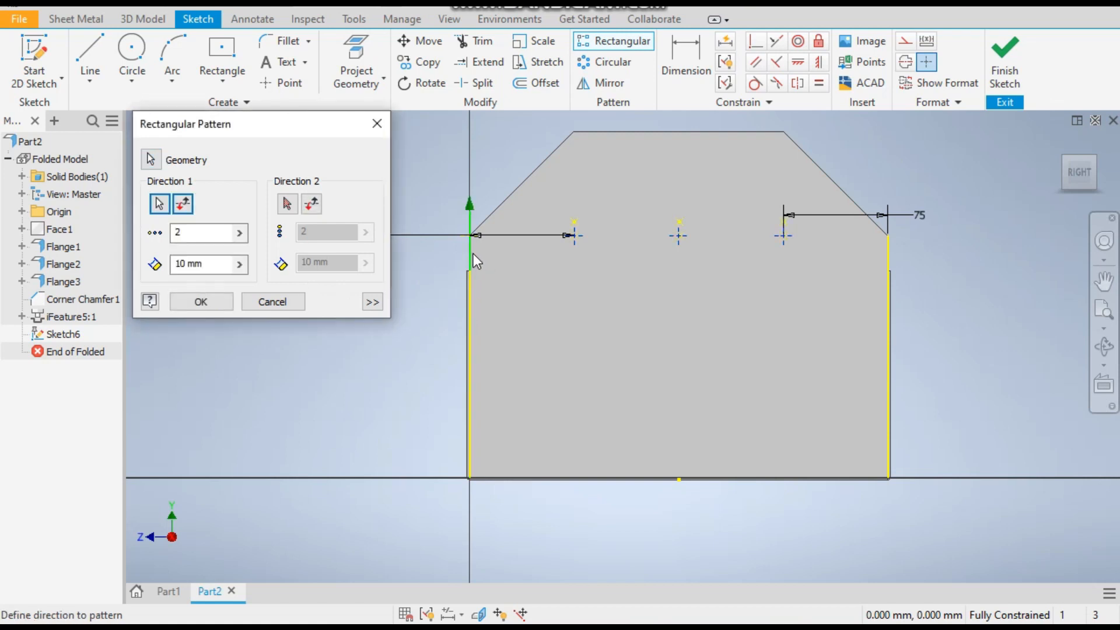
Flip the pattern direction downward, set 9 instances at 20 mm spacing, create the pattern and finish the sketch.
left_click(184, 204)
double_click(190, 233)
type("9")
key("Tab")
type("20")
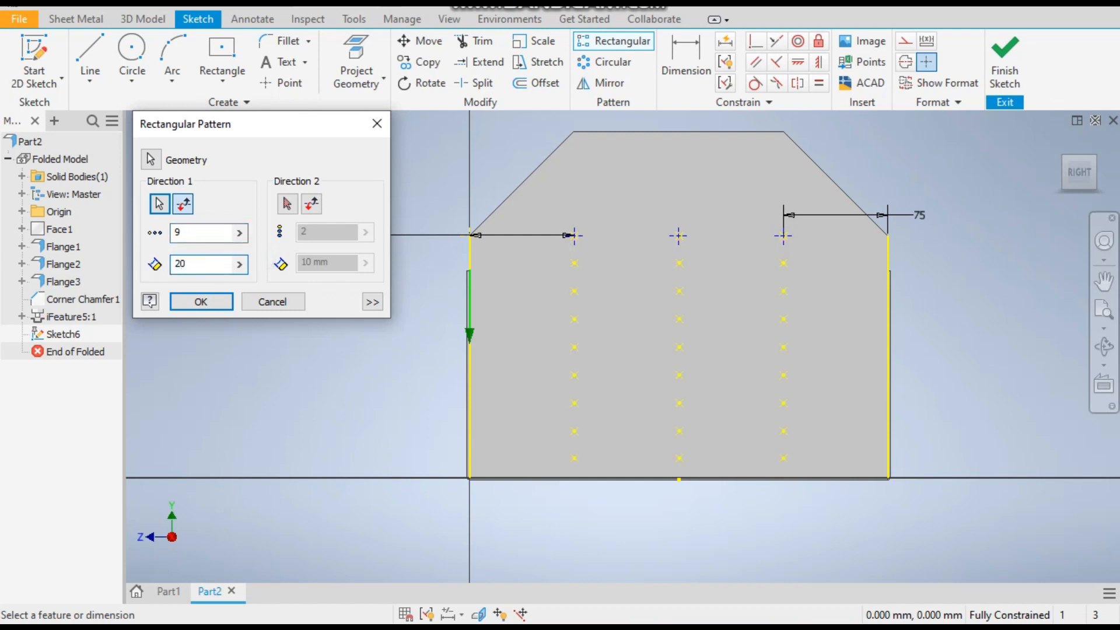
left_click(200, 301)
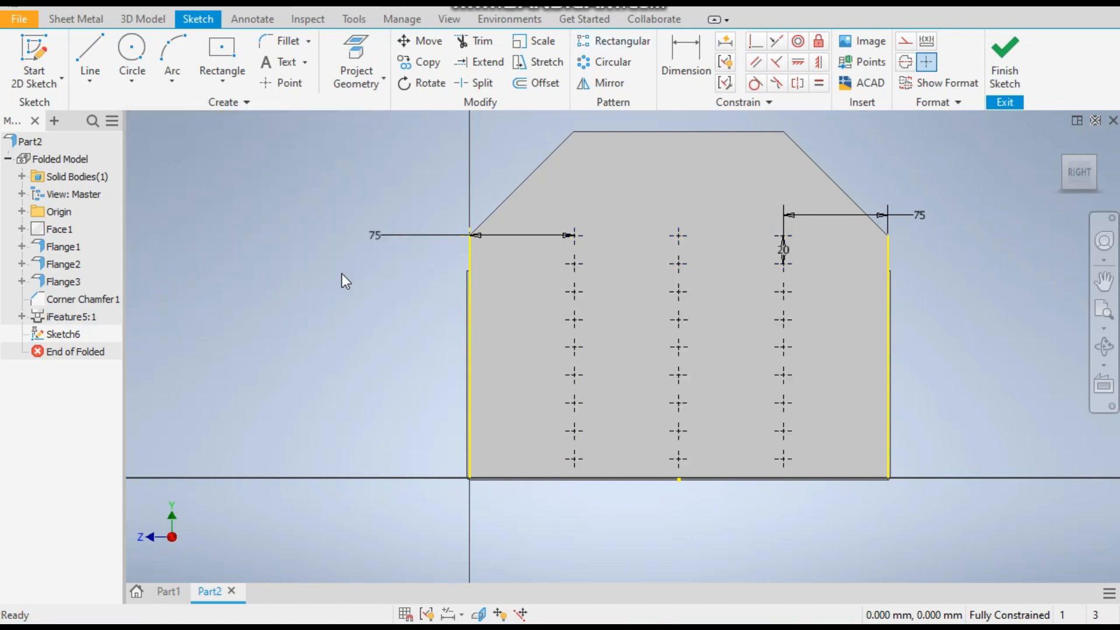
left_click(1004, 58)
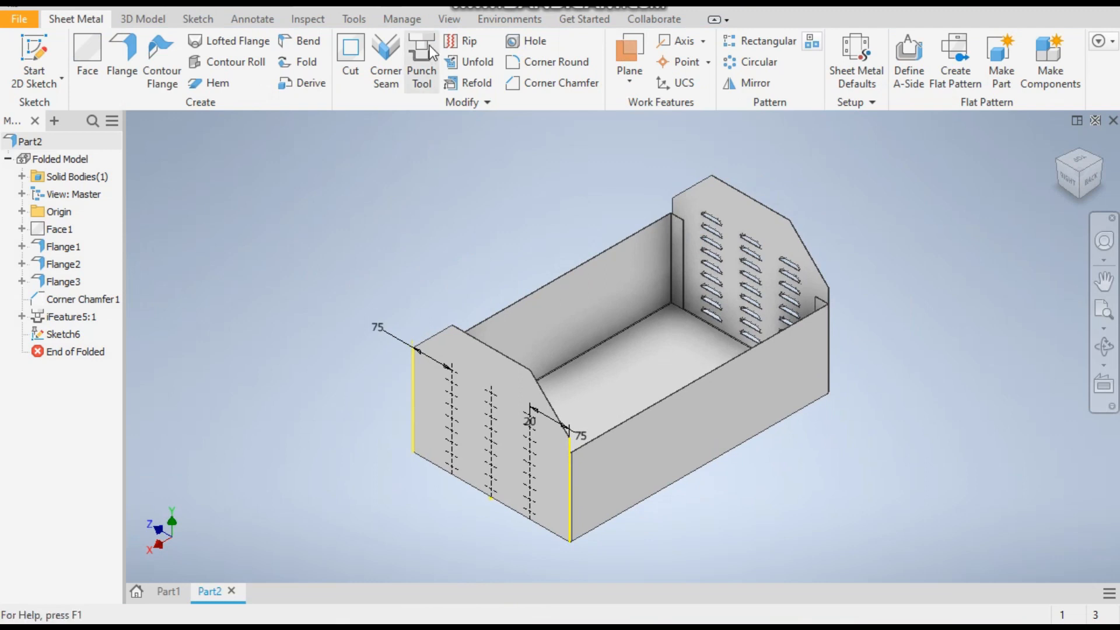
left_click(432, 53)
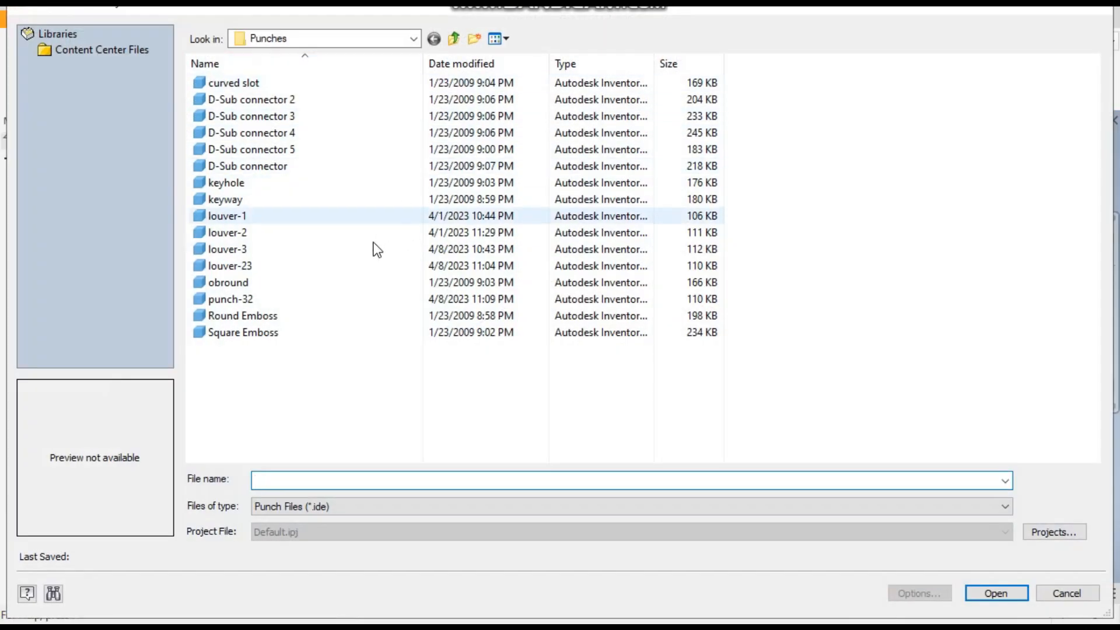
double_click(249, 300)
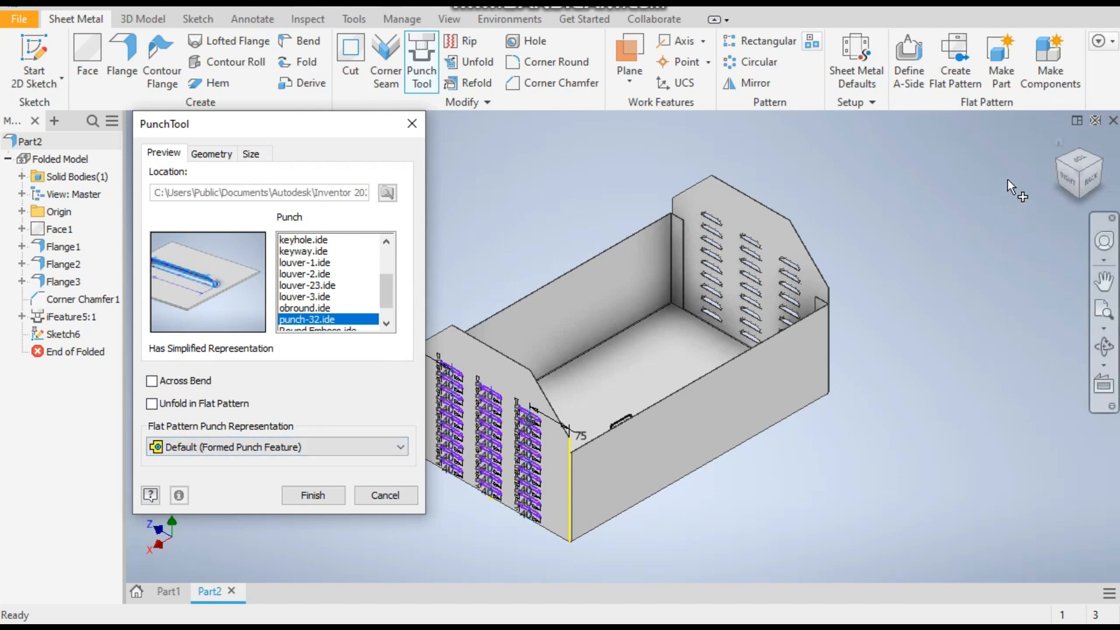
left_click(1067, 178)
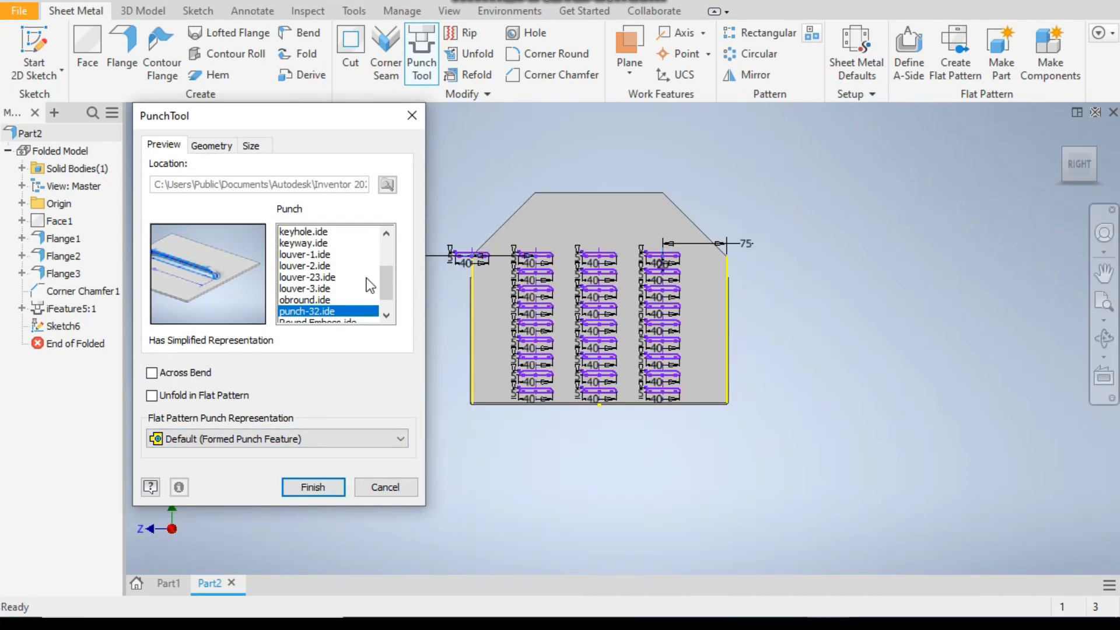
left_click(251, 146)
left_click(254, 215)
double_click(253, 216)
type("8")
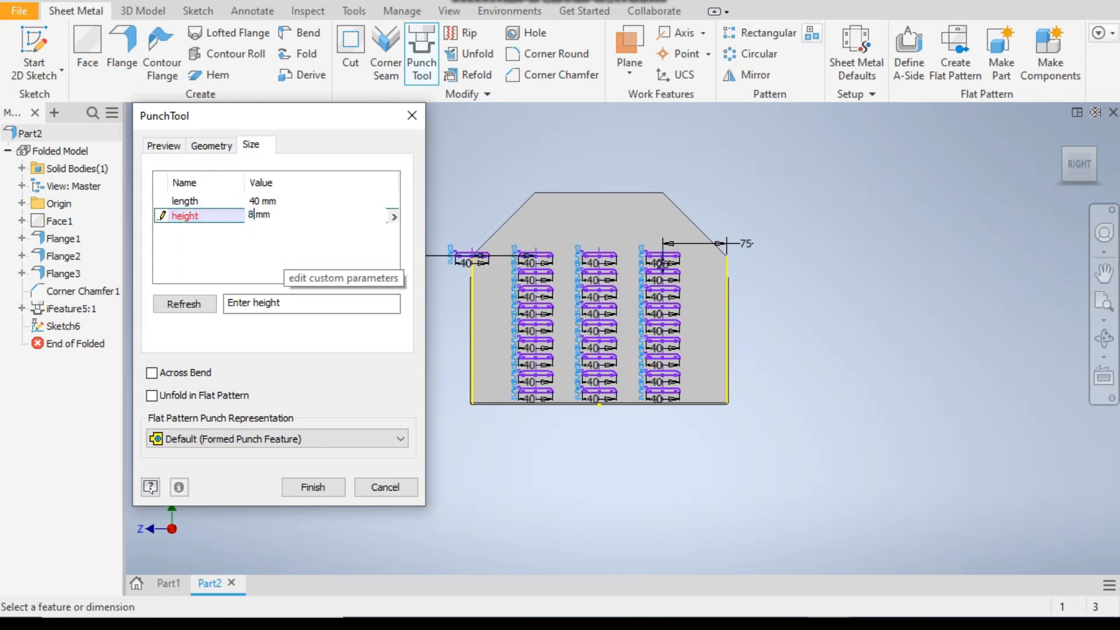
left_click(454, 299)
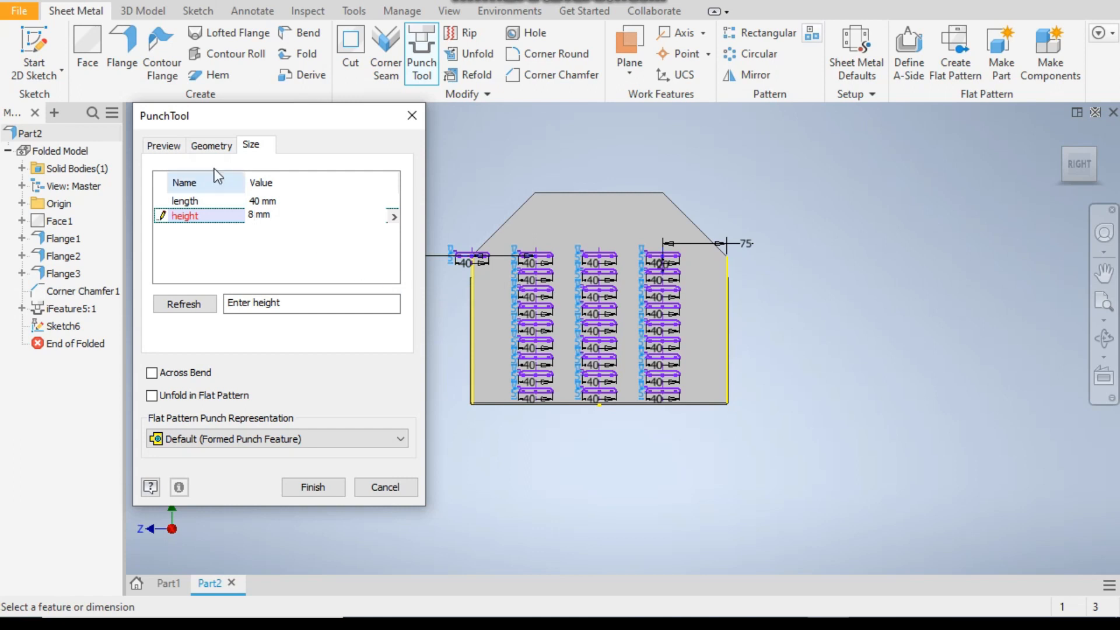
left_click(168, 148)
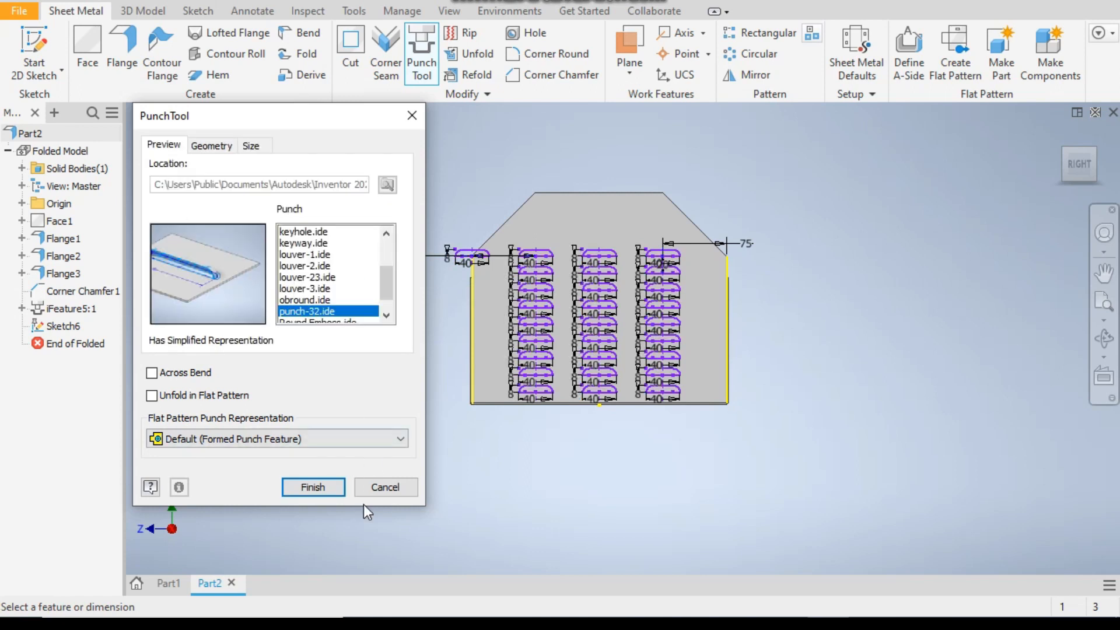
left_click(379, 488)
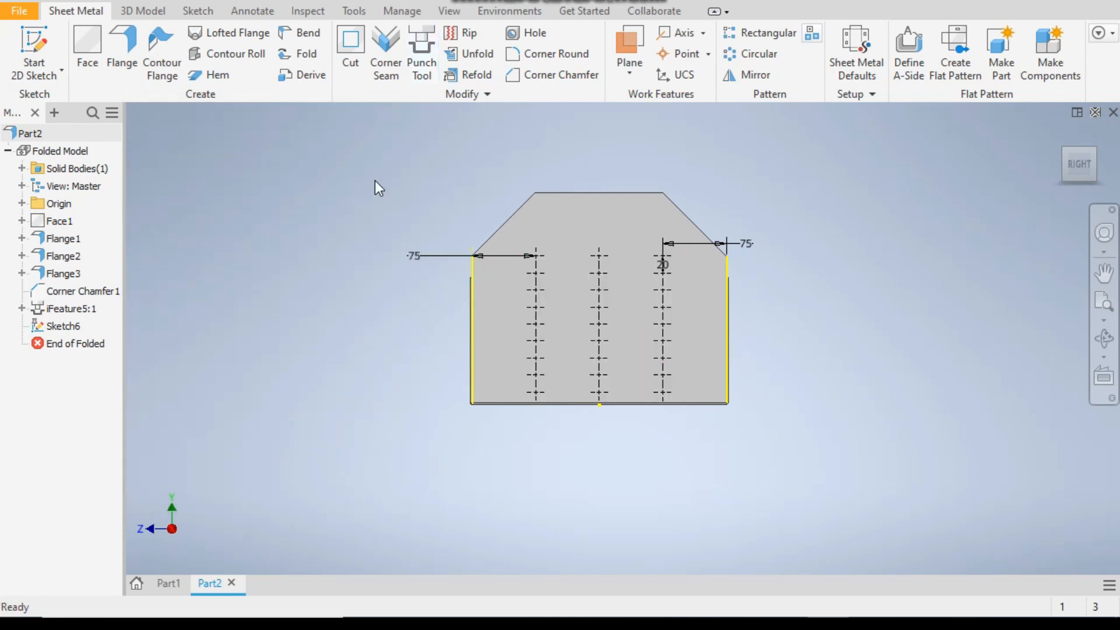
scroll(474, 266, "down", 4)
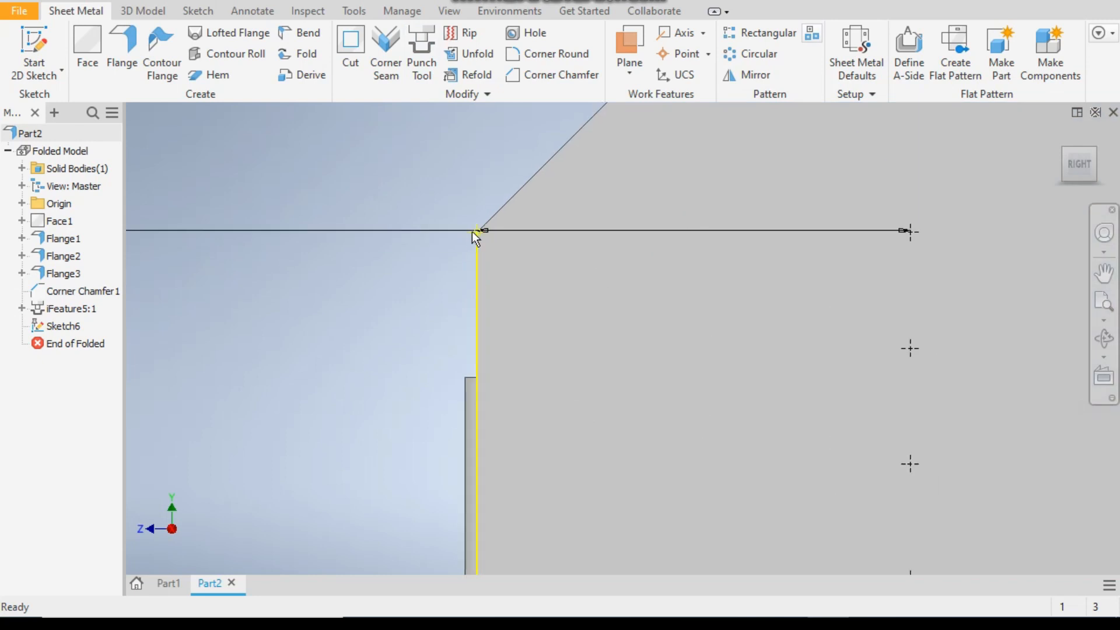
scroll(471, 232, "up", 3)
left_click(492, 240)
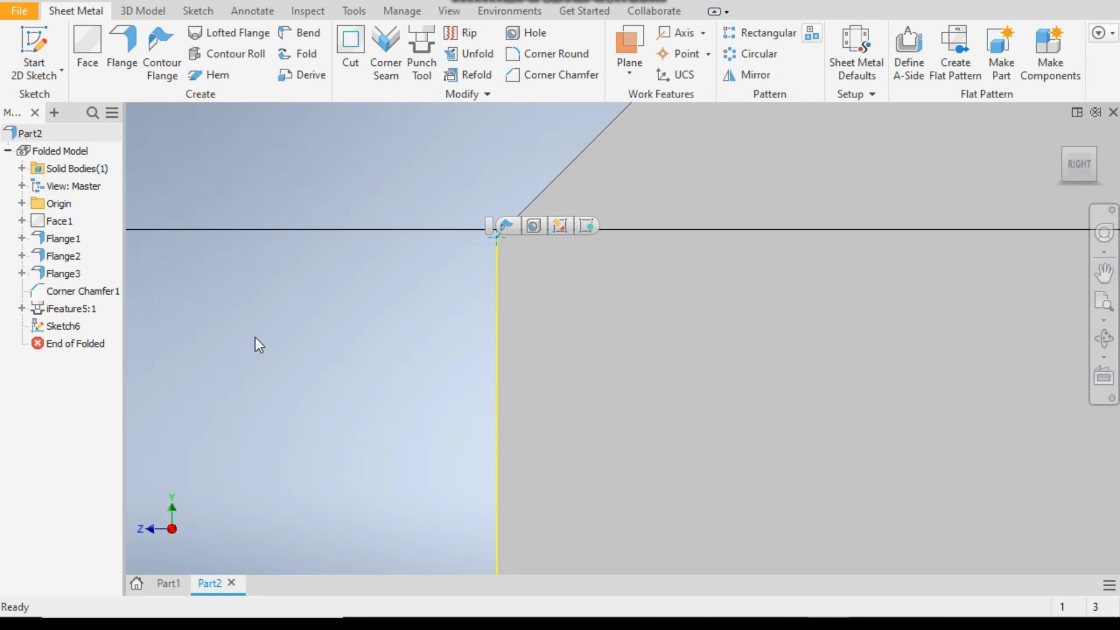
left_click(491, 236)
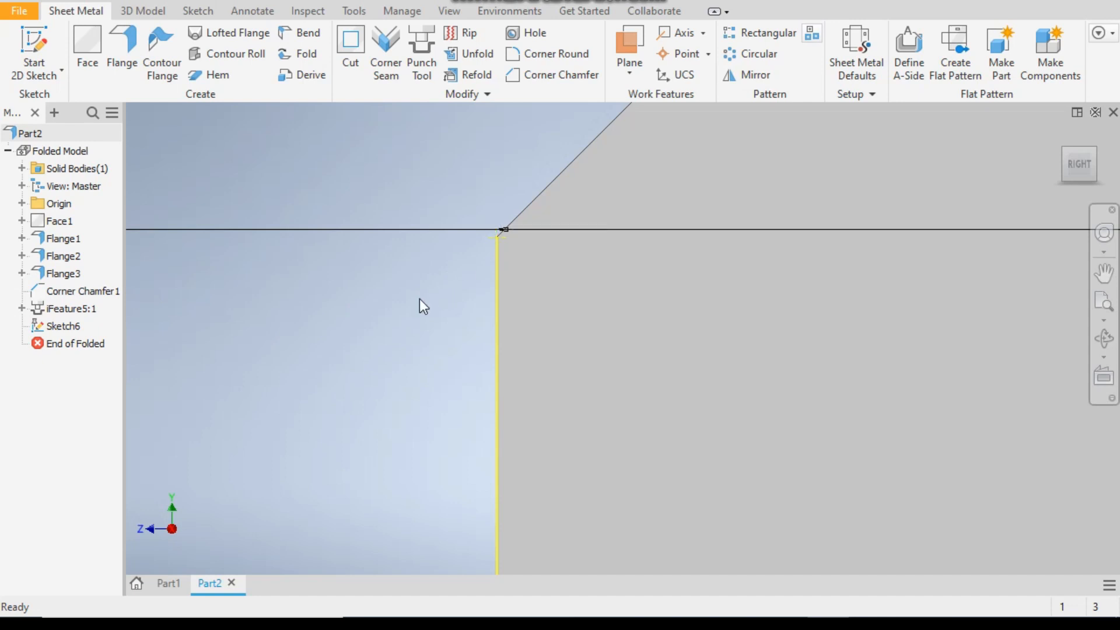
scroll(350, 314, "up", 3)
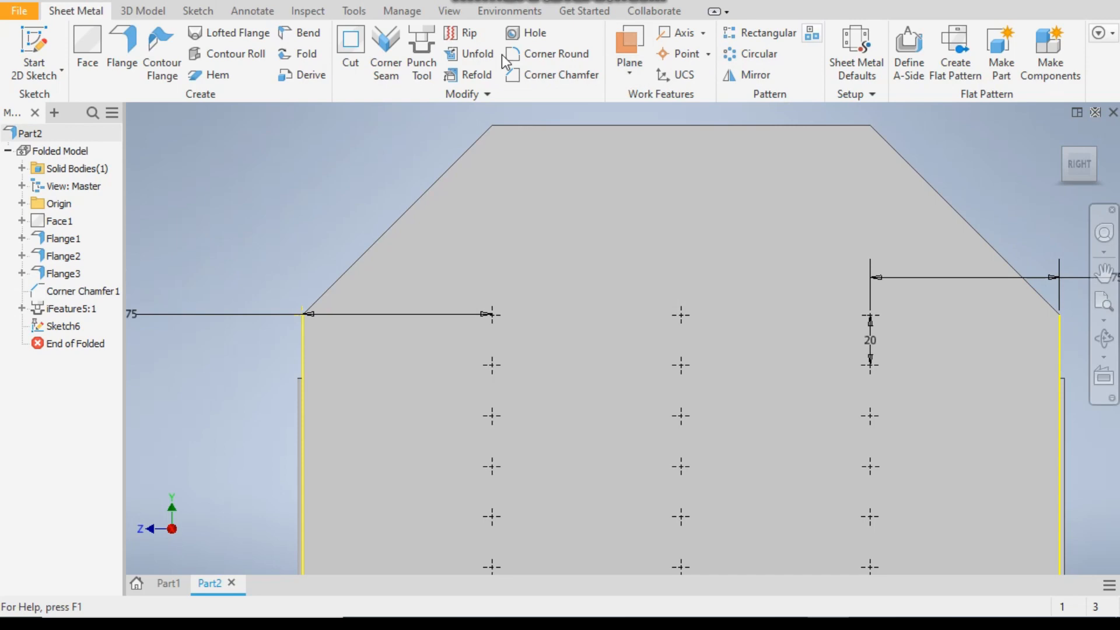
Load the punch-32 punch onto the patterned points with the Punch Tool and deselect the extra punch centre at the chamfer corner.
left_click(431, 47)
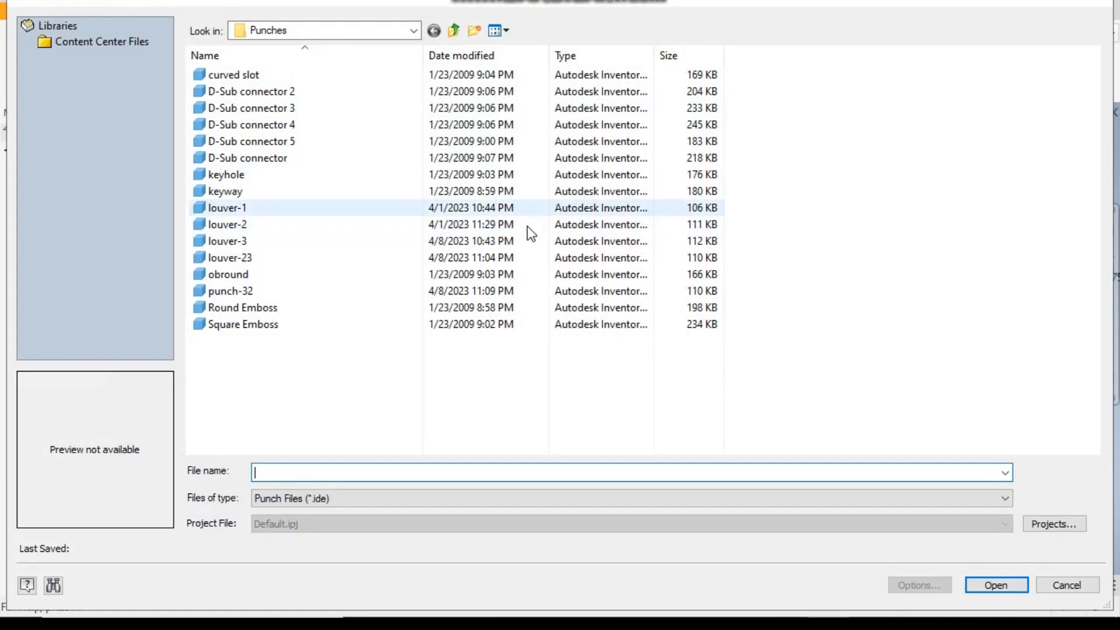
double_click(246, 292)
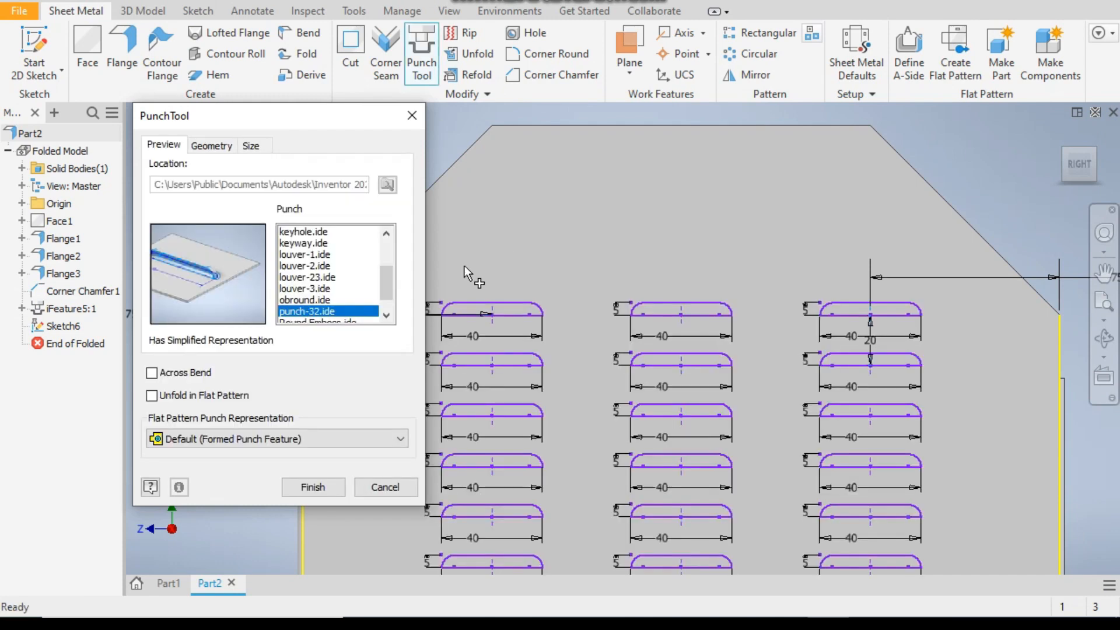
scroll(475, 321, "down", 5)
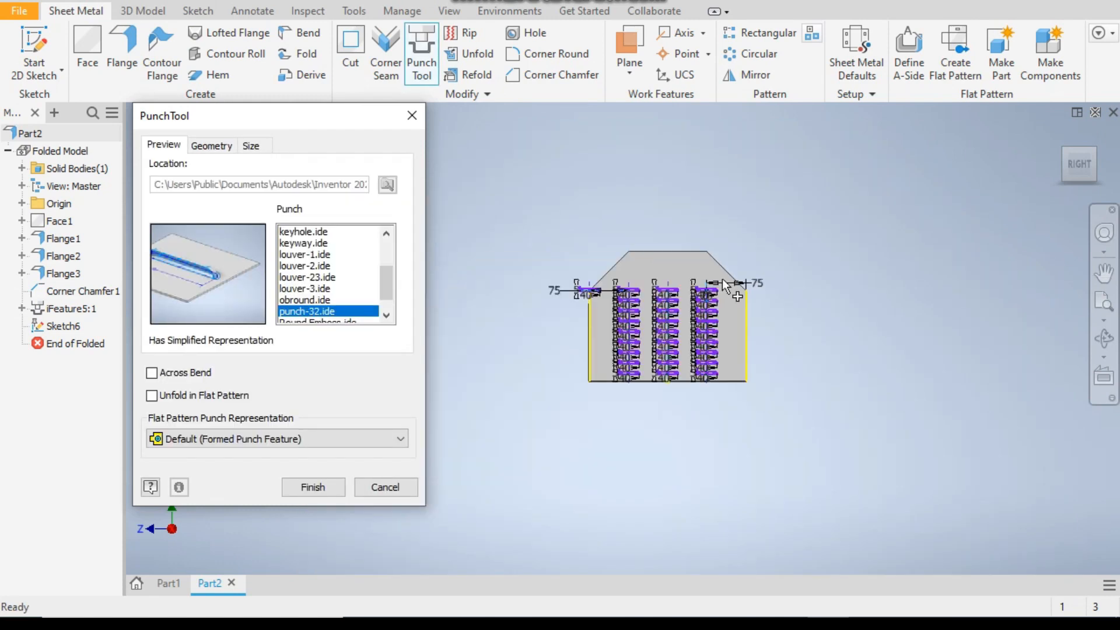
scroll(596, 277, "up", 5)
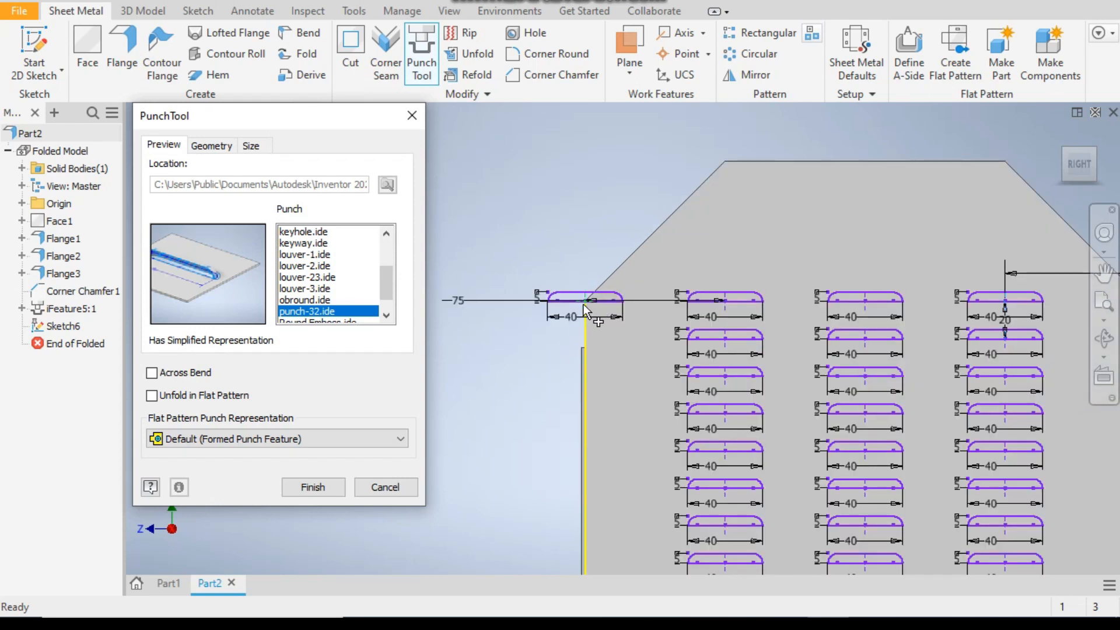
left_click(590, 307)
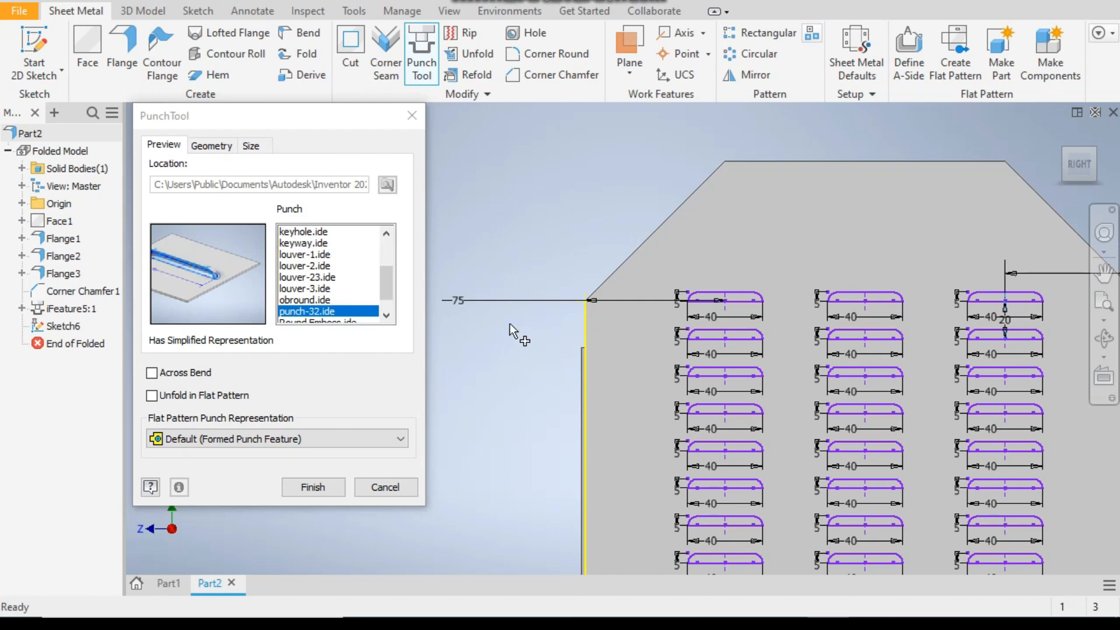
Set the punch height to 8 mm and finish placing the punches on the end wall.
scroll(510, 323, "down", 3)
left_click(250, 146)
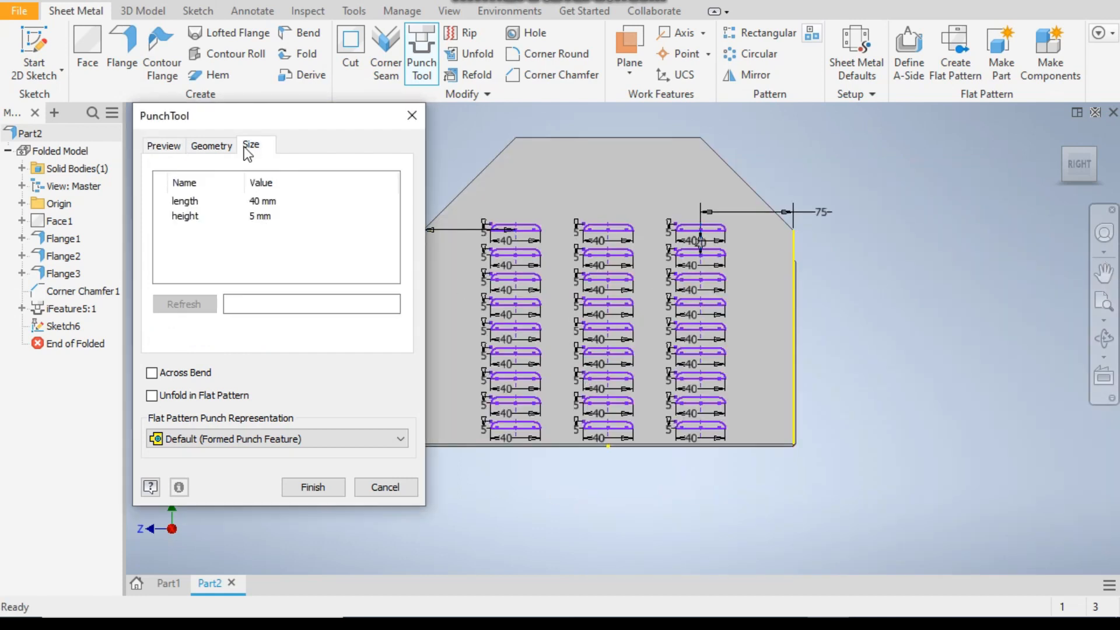
left_click(254, 221)
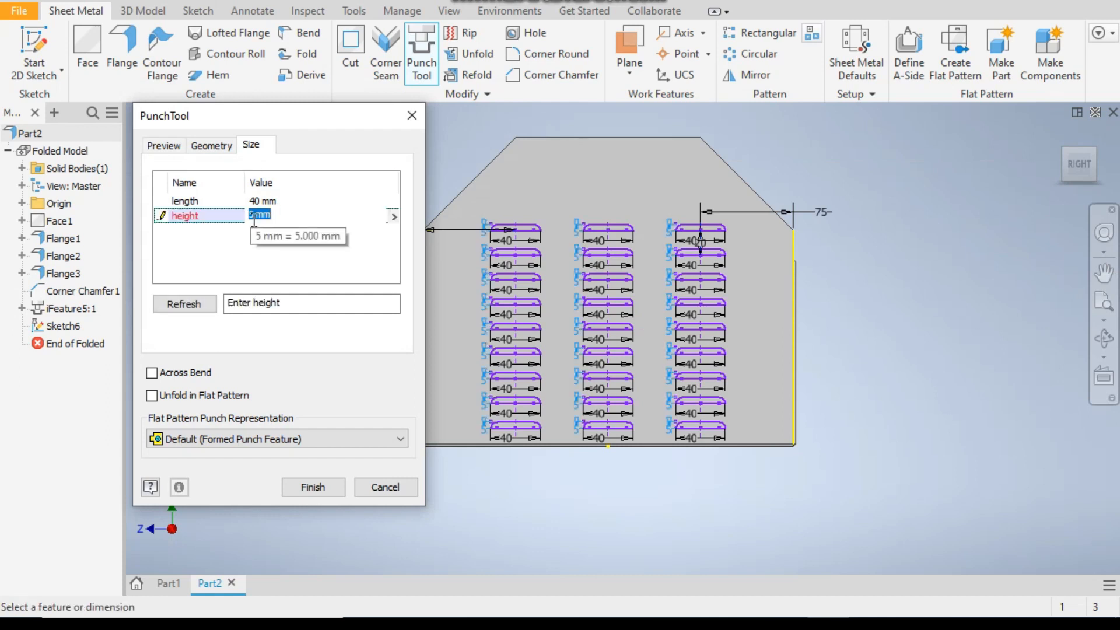
type("8")
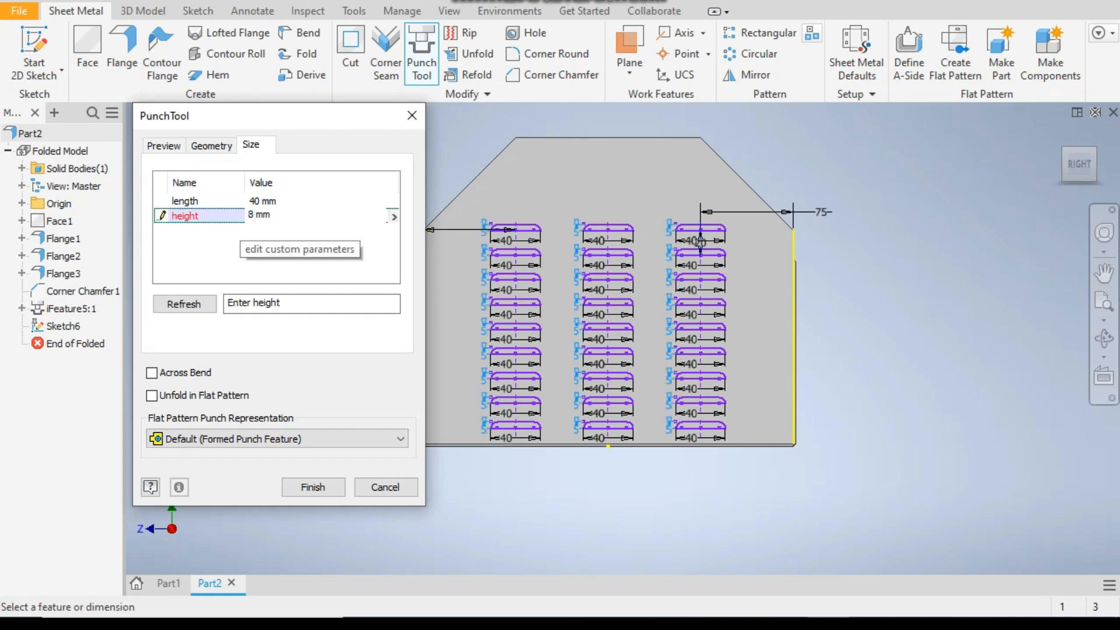
left_click(321, 487)
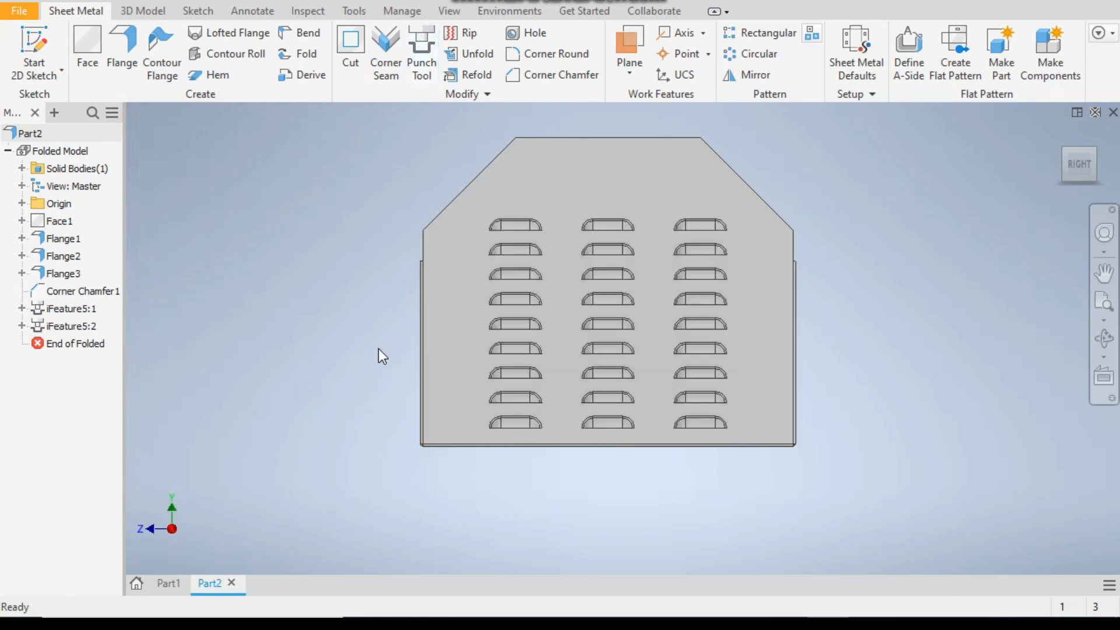
Start a sketch on the long front wall and draw a vertical centre-to-centre slot about 30 mm between centres and 21 mm wide.
left_click(1063, 151)
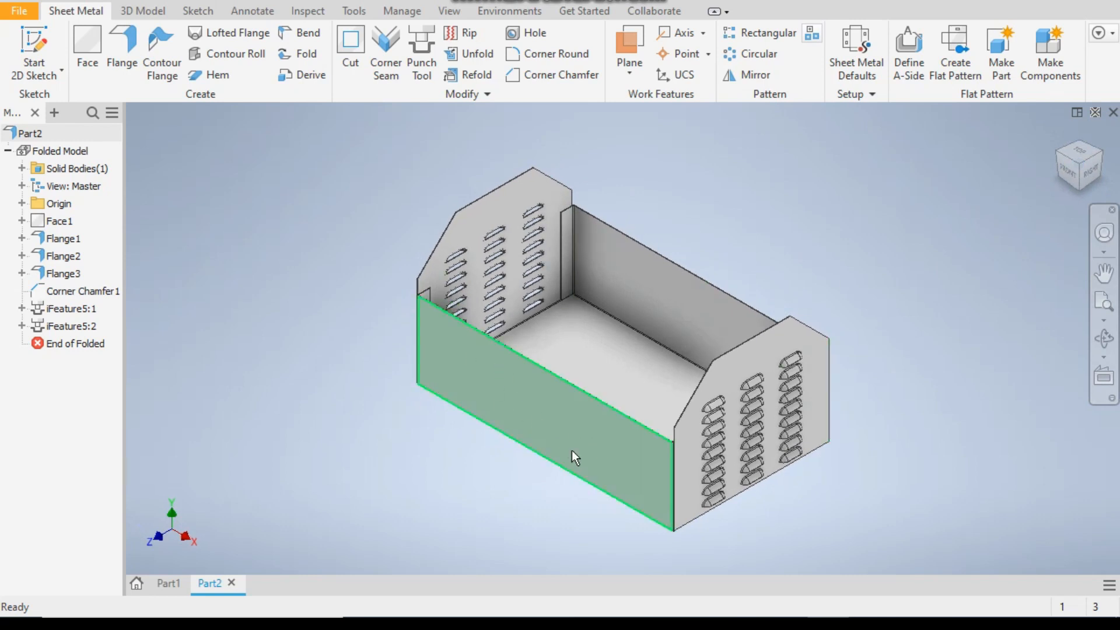
left_click(171, 585)
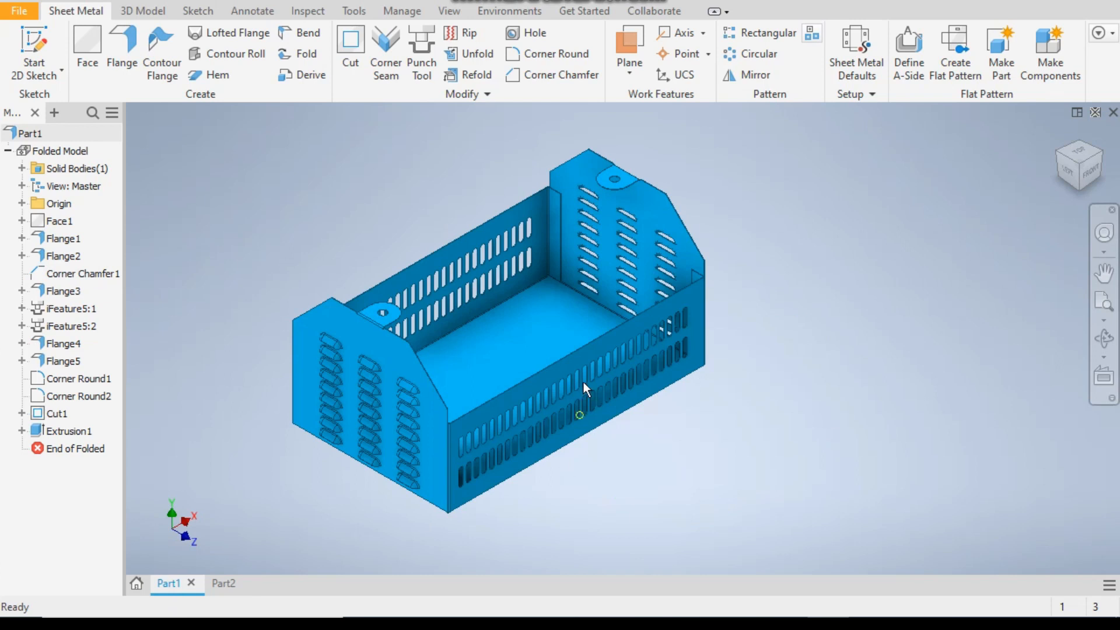
left_click(226, 582)
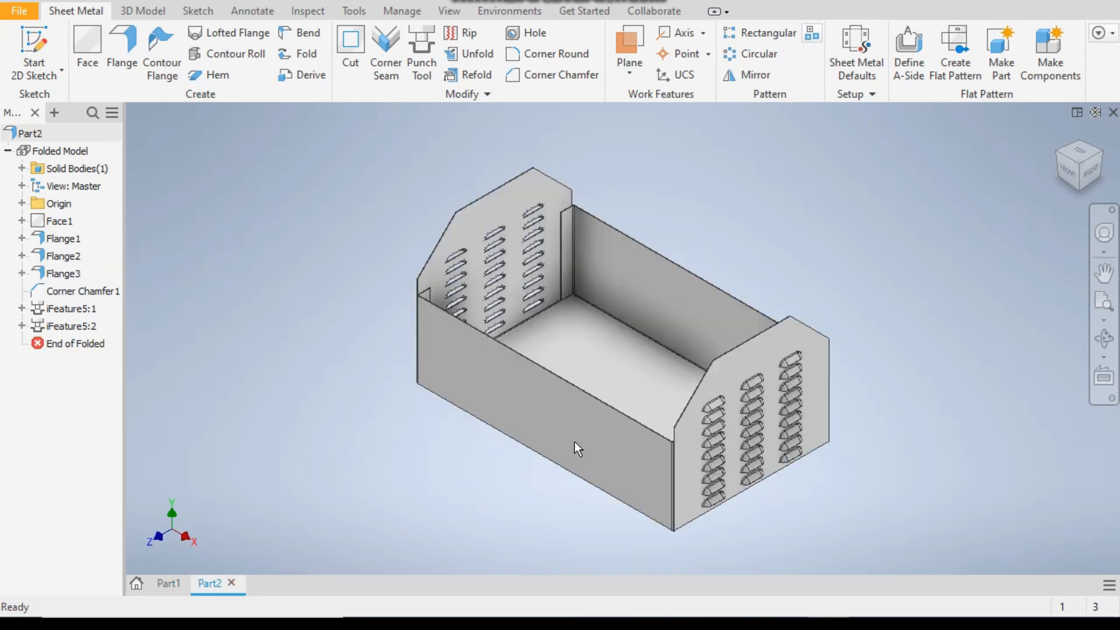
left_click(505, 403)
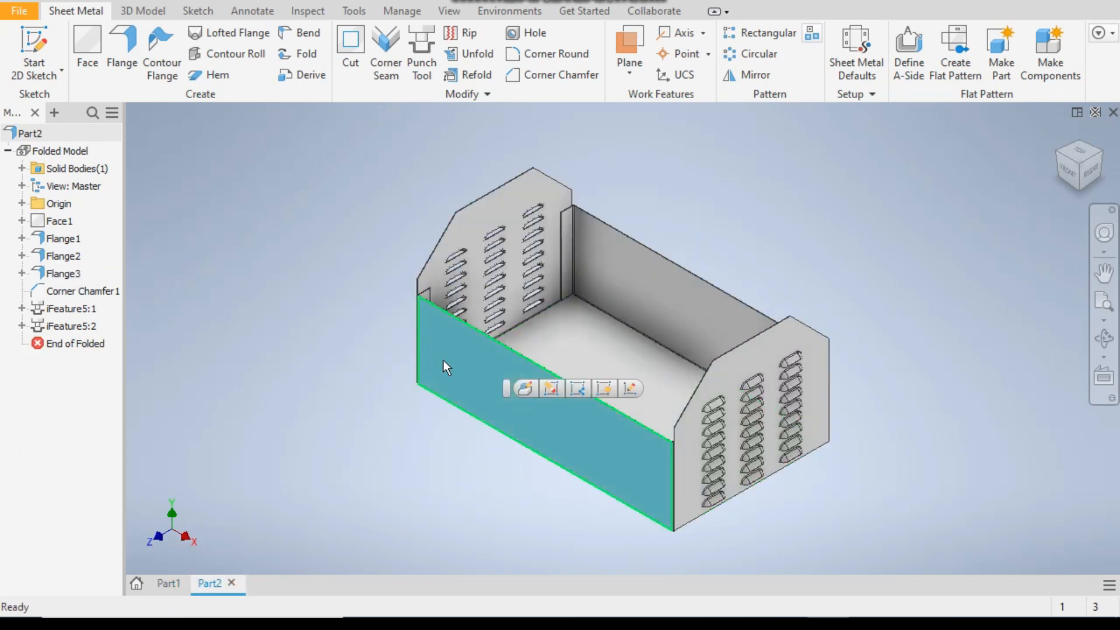
left_click(33, 53)
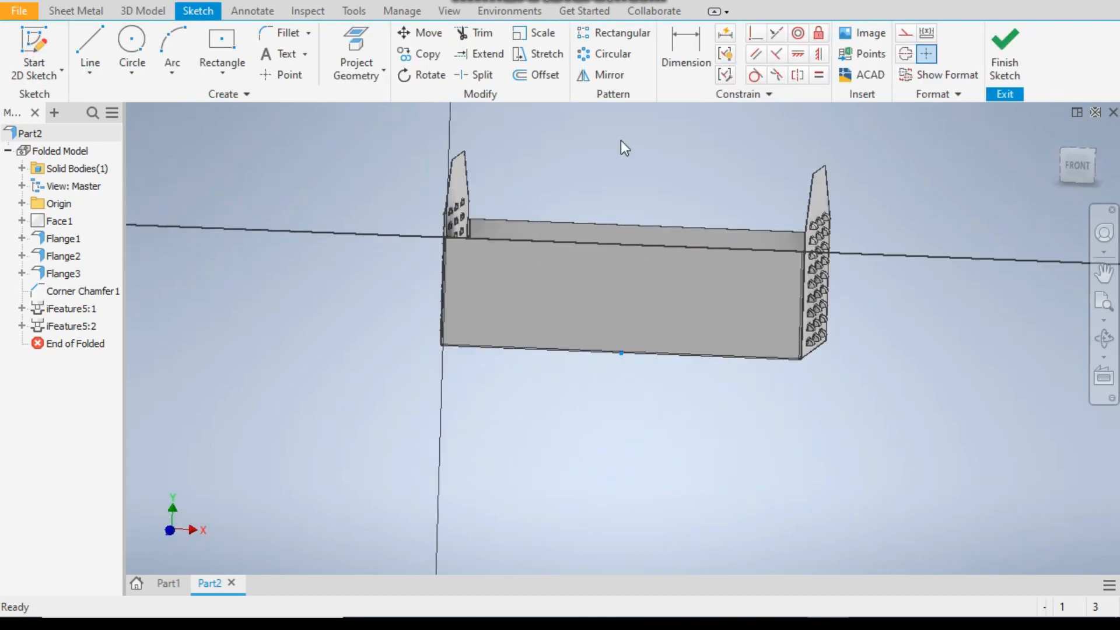
left_click(220, 74)
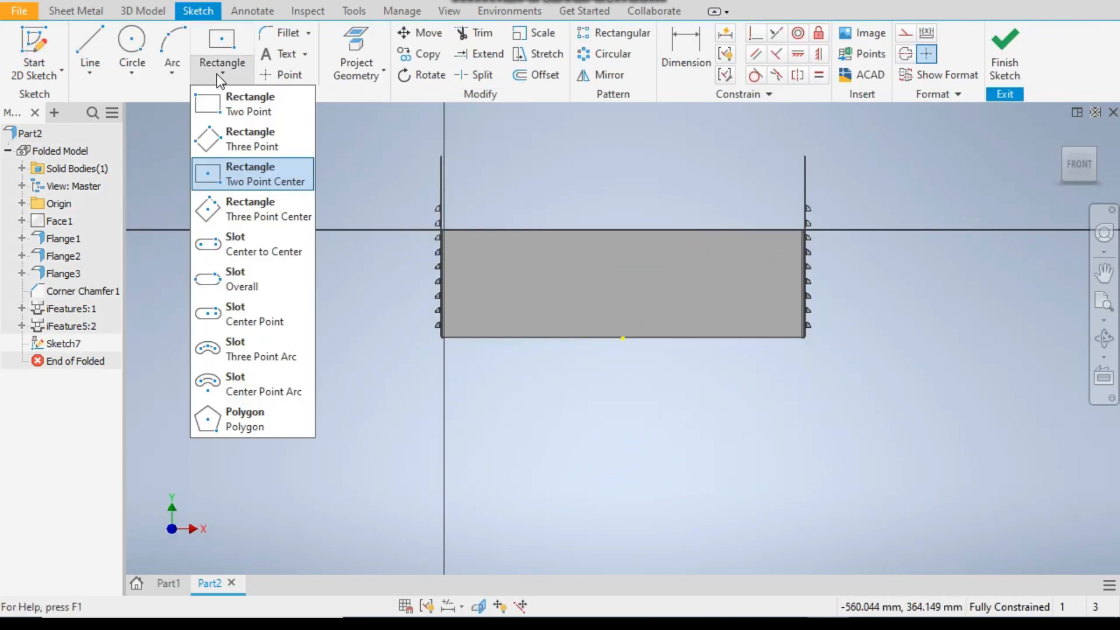
left_click(278, 240)
scroll(513, 245, "up", 3)
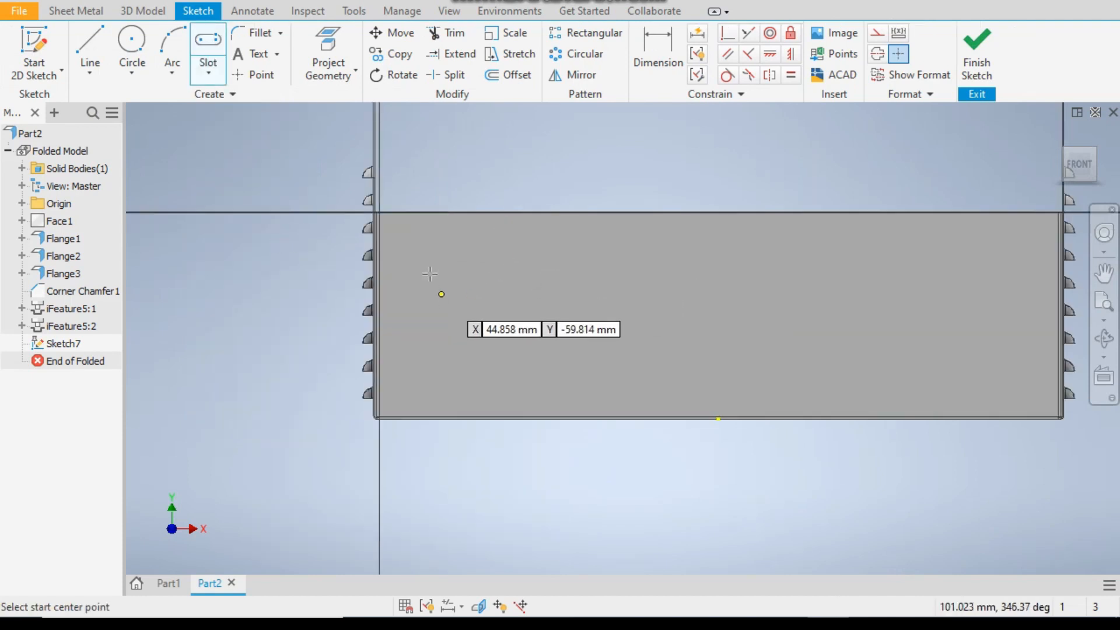
left_click(443, 253)
left_click(443, 295)
left_click(458, 295)
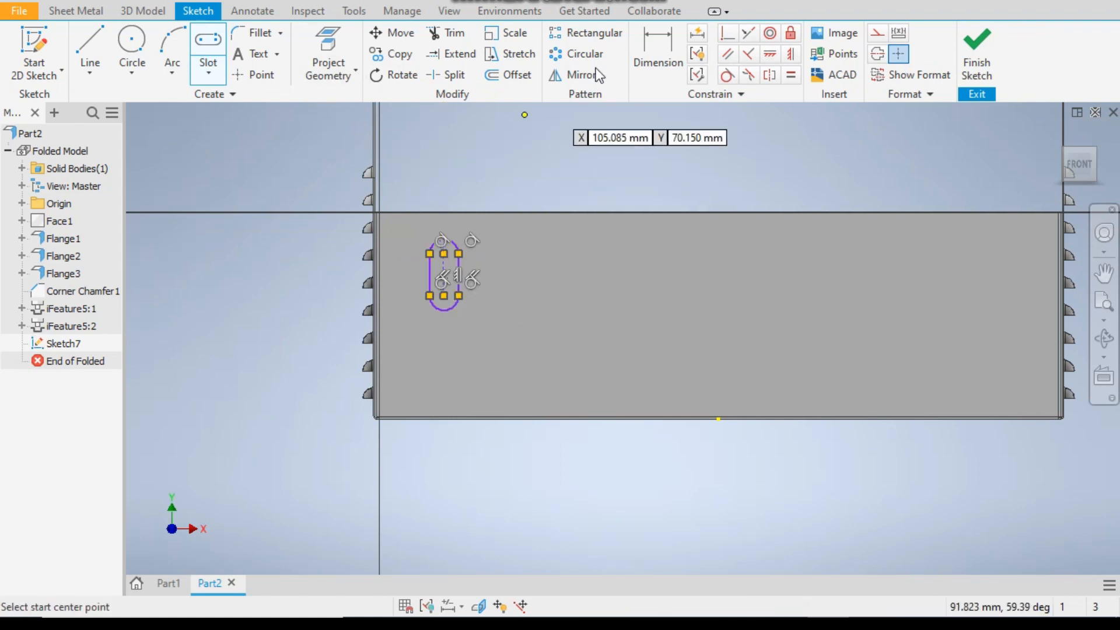
Dimension the slot's centreline 40 mm from the wall's nearest vertical side edge.
left_click(653, 42)
left_click(443, 261)
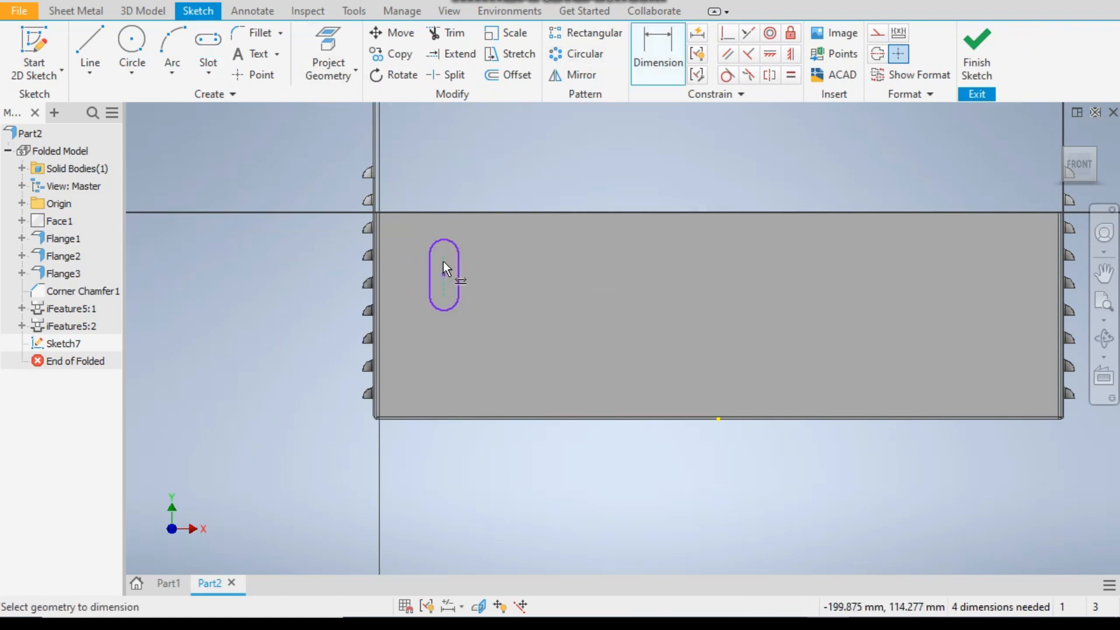
scroll(443, 261, "up", 3)
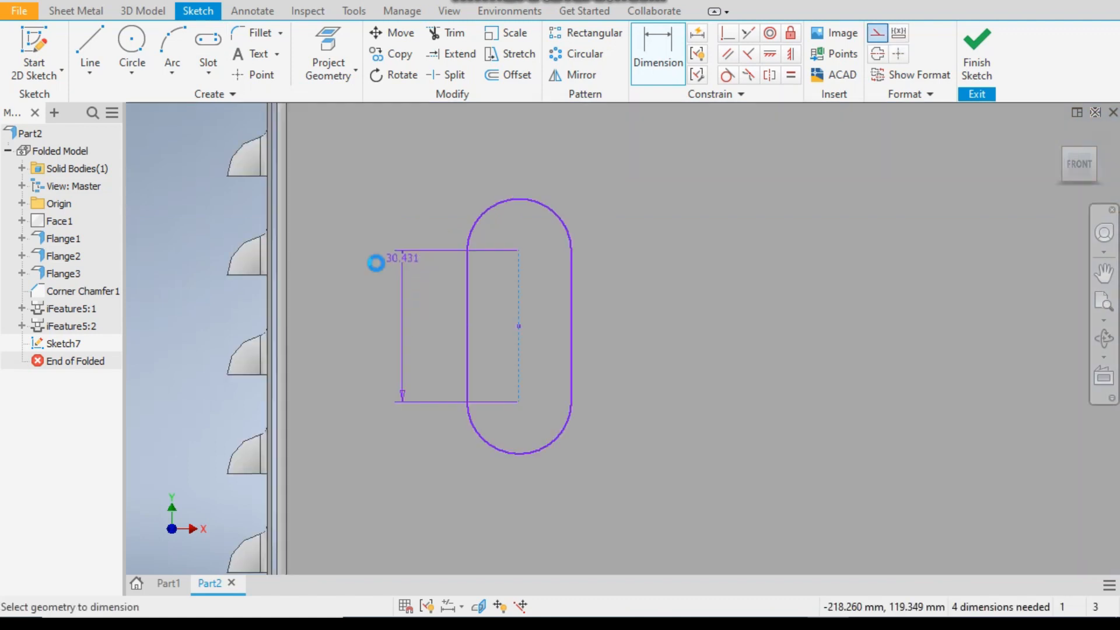
left_click(265, 220)
left_click(382, 203)
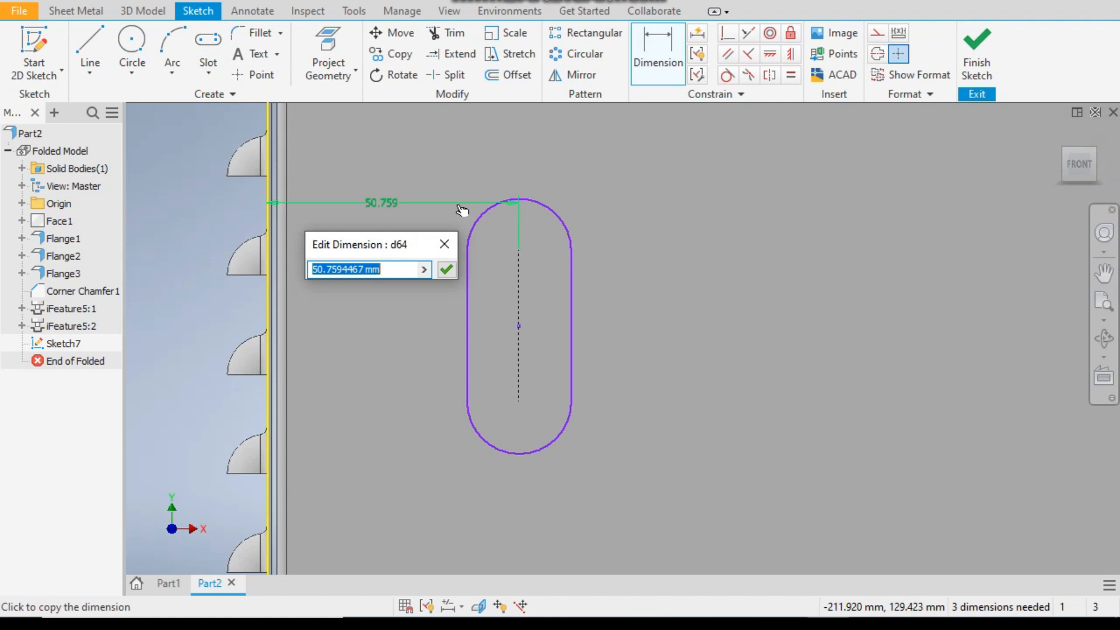
type("40")
key("Return")
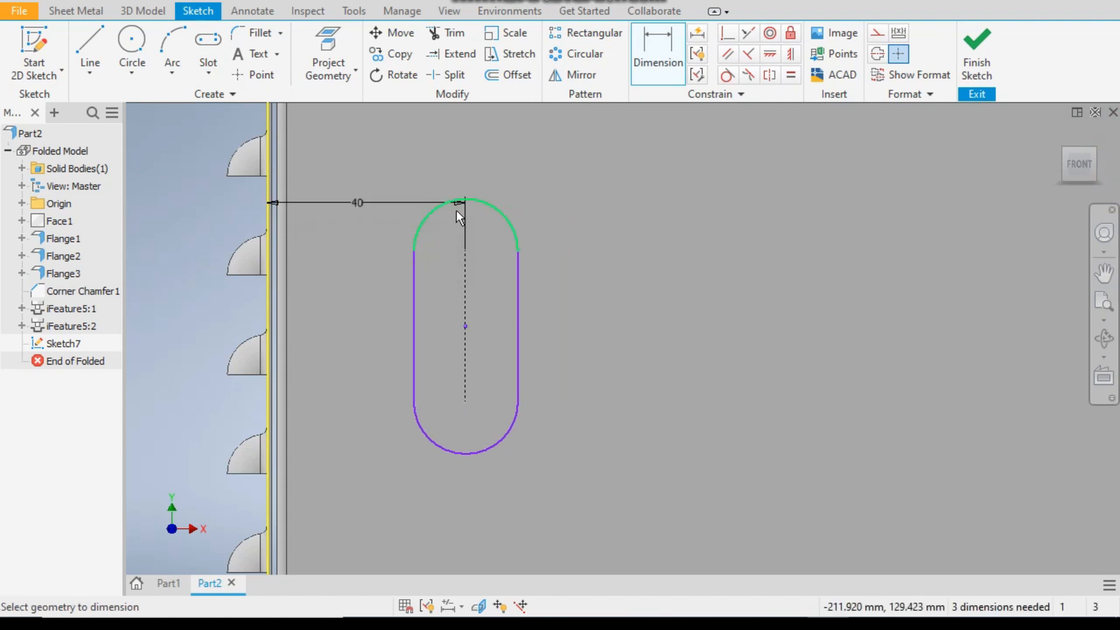
Set the distance between the slot's arc centres to 25 mm.
left_click(460, 298)
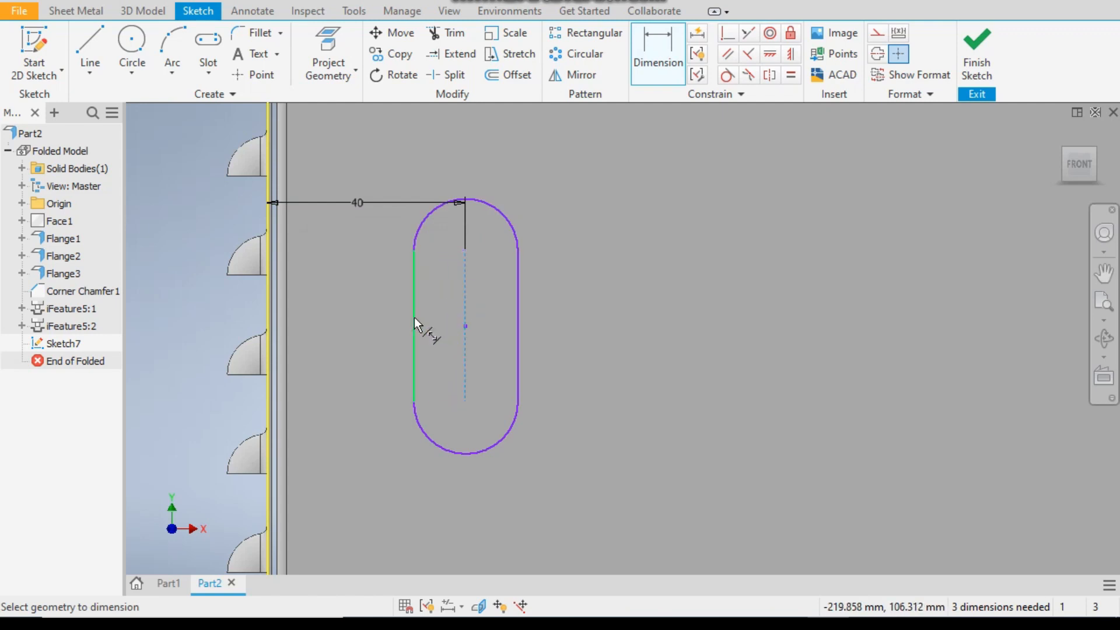
left_click(565, 297)
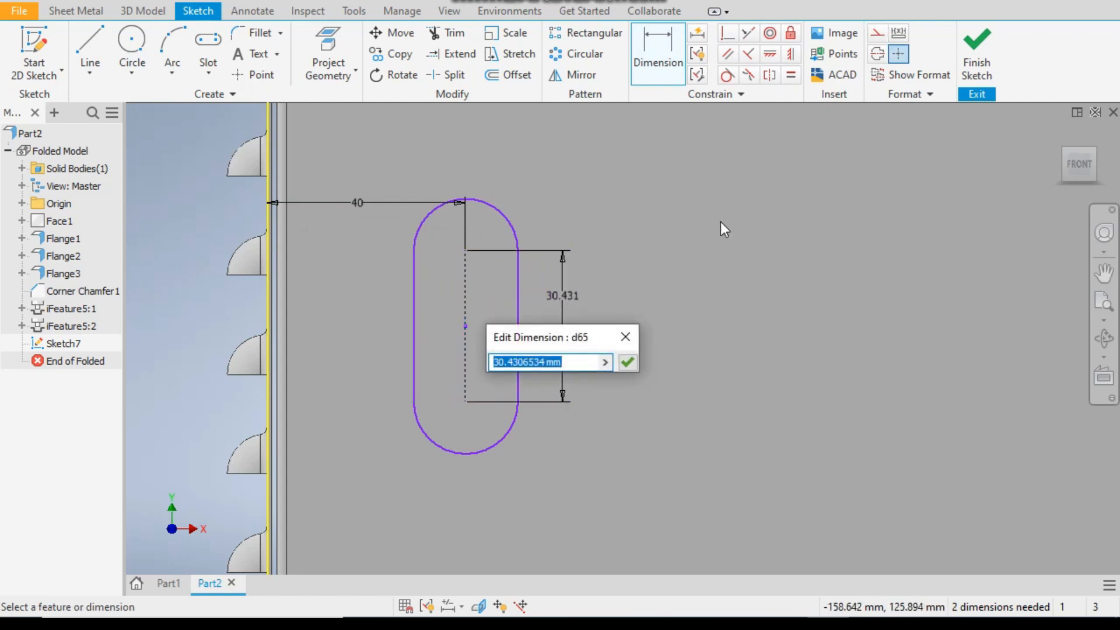
type("25")
key("Return")
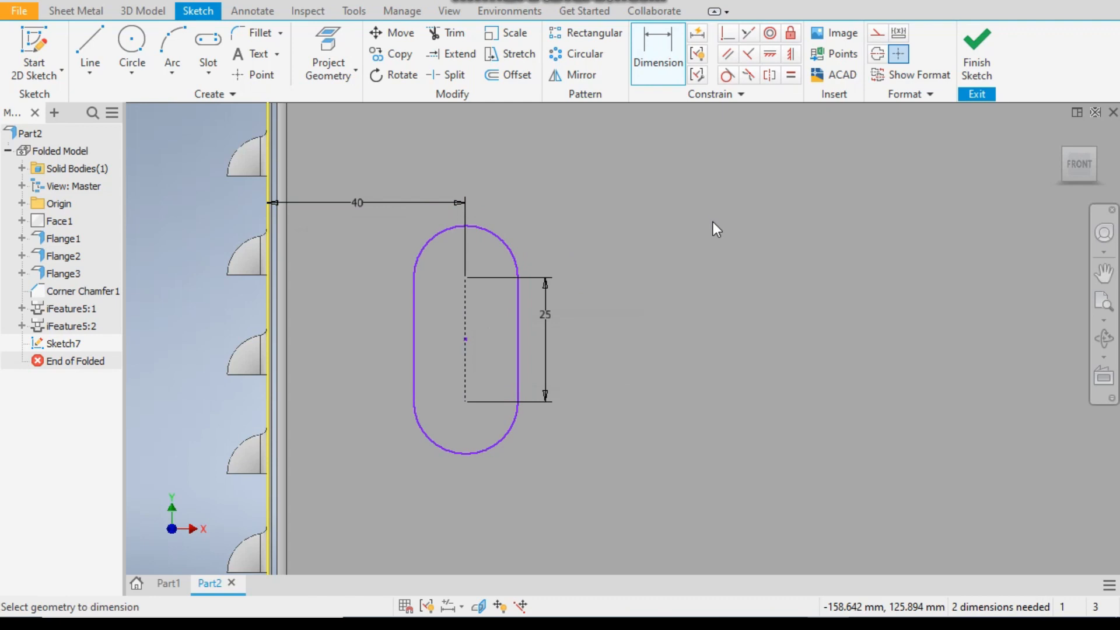
Dimension the slot's midpoint 50 mm below the wall's top edge.
scroll(655, 306, "up", 3)
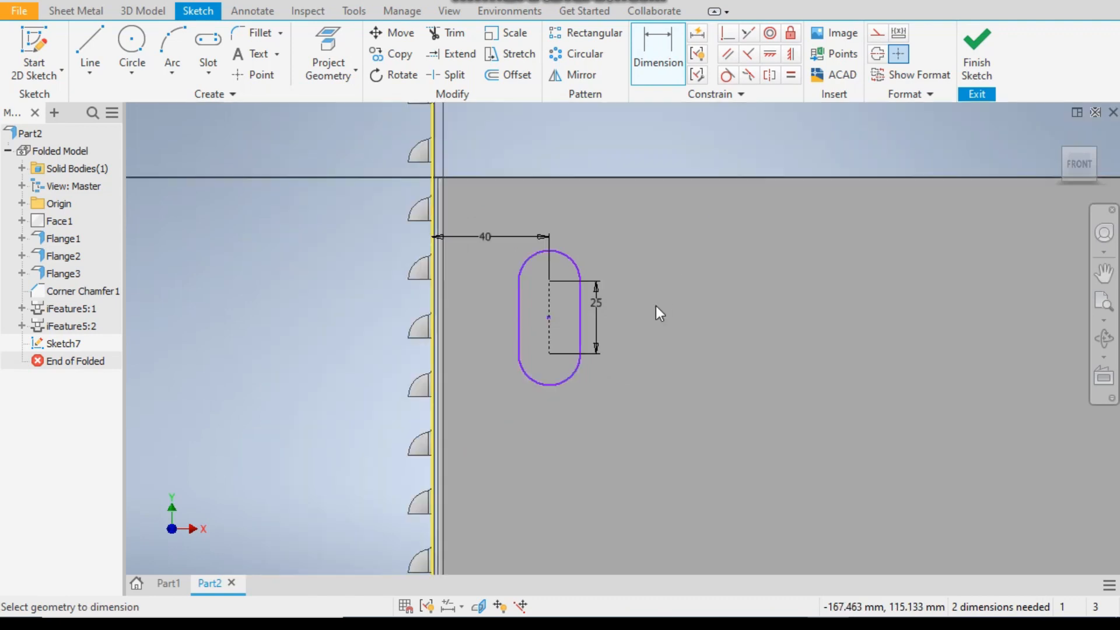
left_click(569, 175)
left_click(549, 318)
left_click(651, 270)
type("50")
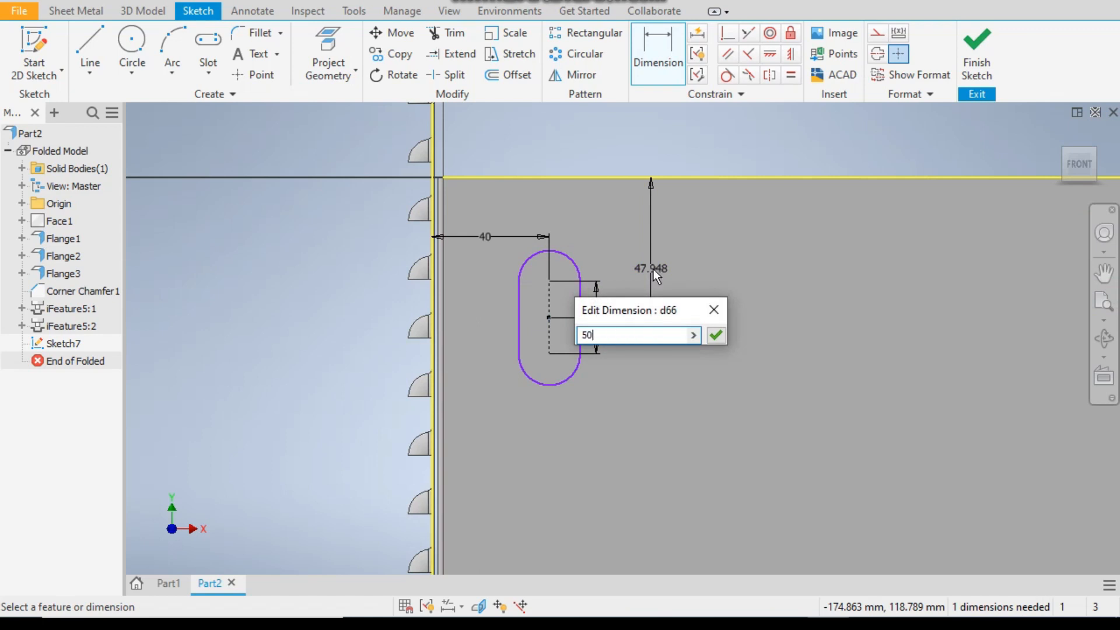
key("Return")
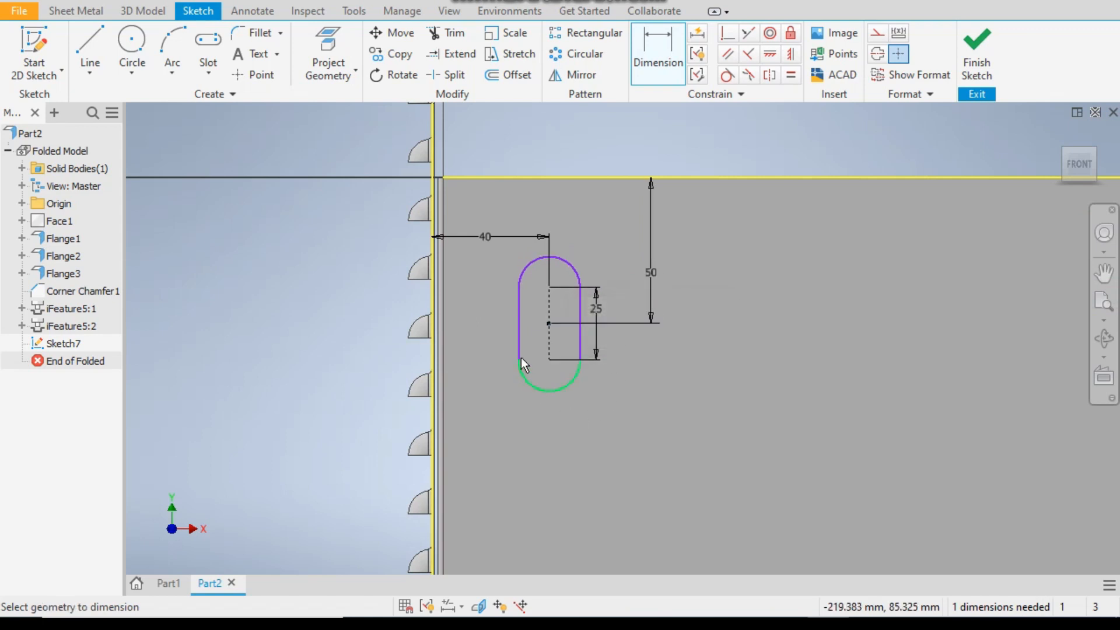
Dimension the slot's width between its two straight sides as 10 mm.
left_click(519, 333)
left_click(582, 327)
left_click(565, 431)
type("10")
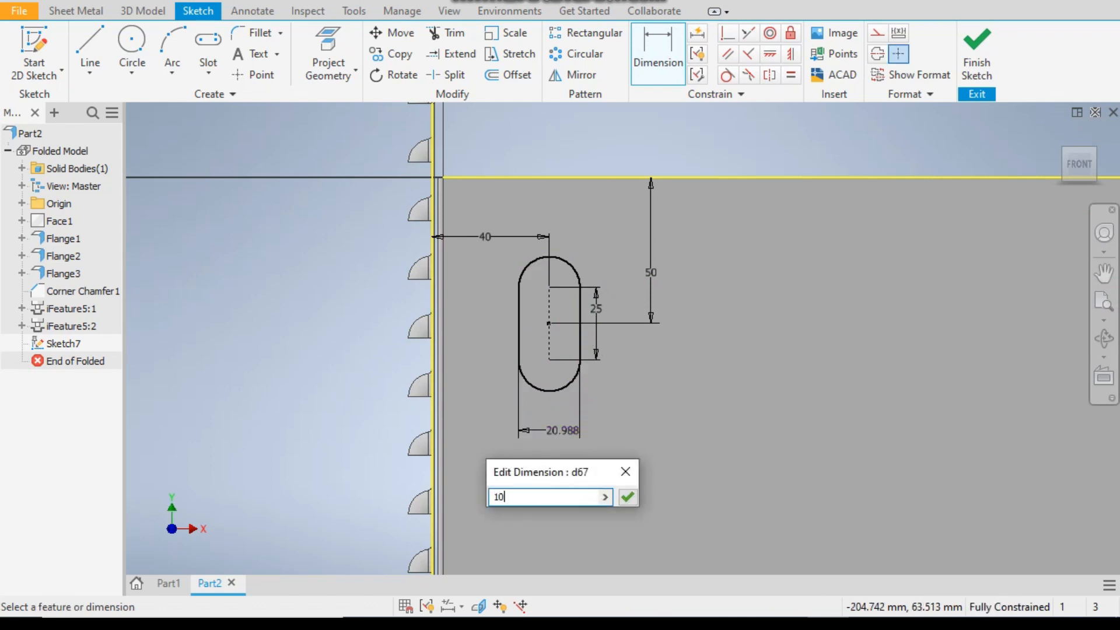
key("Return")
Start a rectangular sketch pattern of the slot using the wall's top edge as direction 1.
scroll(422, 302, "down", 5)
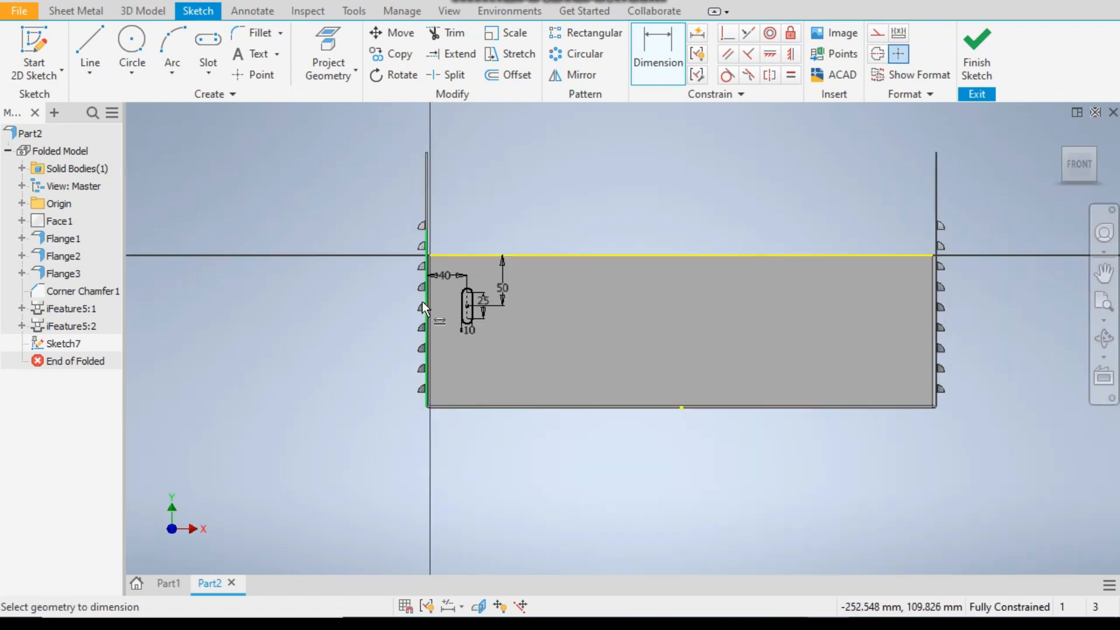
left_click(594, 33)
scroll(504, 349, "up", 3)
left_click_drag(498, 247, 433, 352)
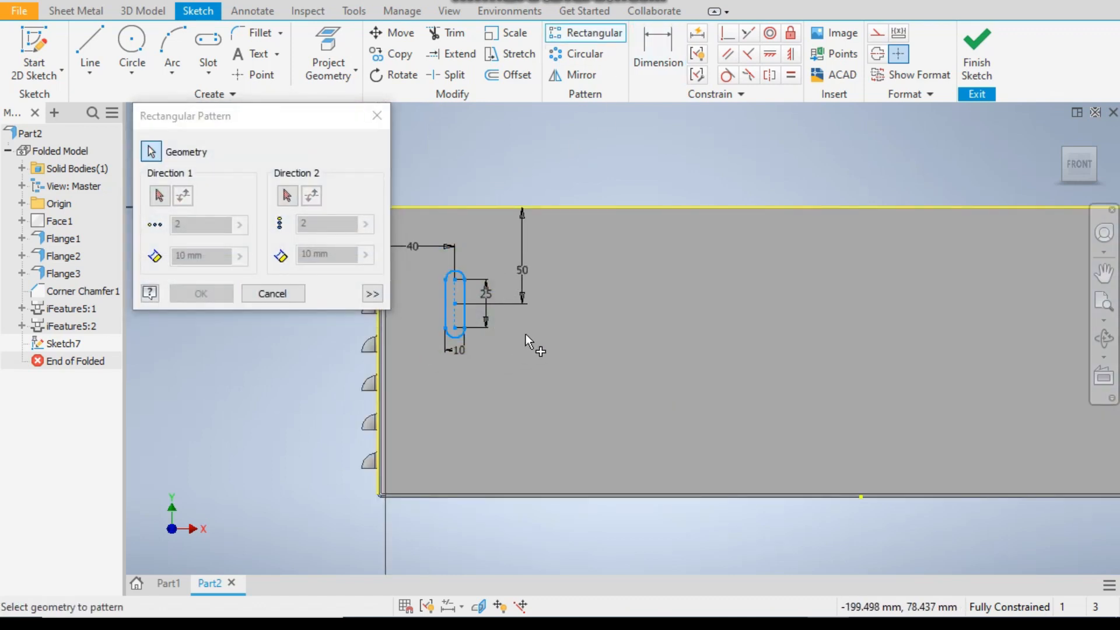
left_click(159, 195)
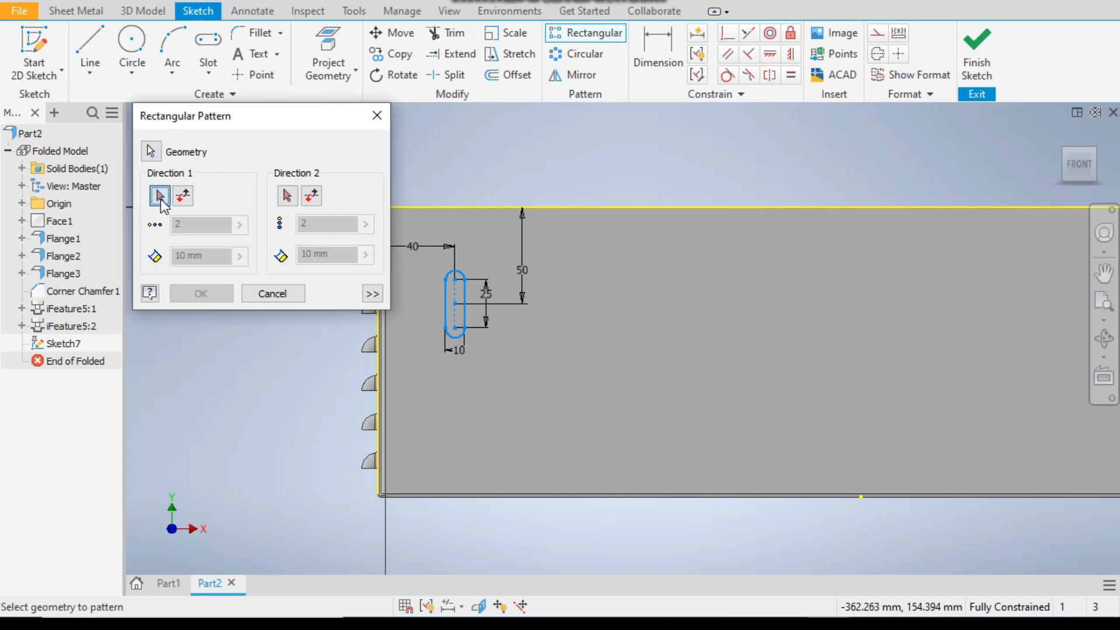
left_click(547, 206)
Set direction 1 of the slot pattern to 15 instances at 30 mm spacing.
left_click(193, 255)
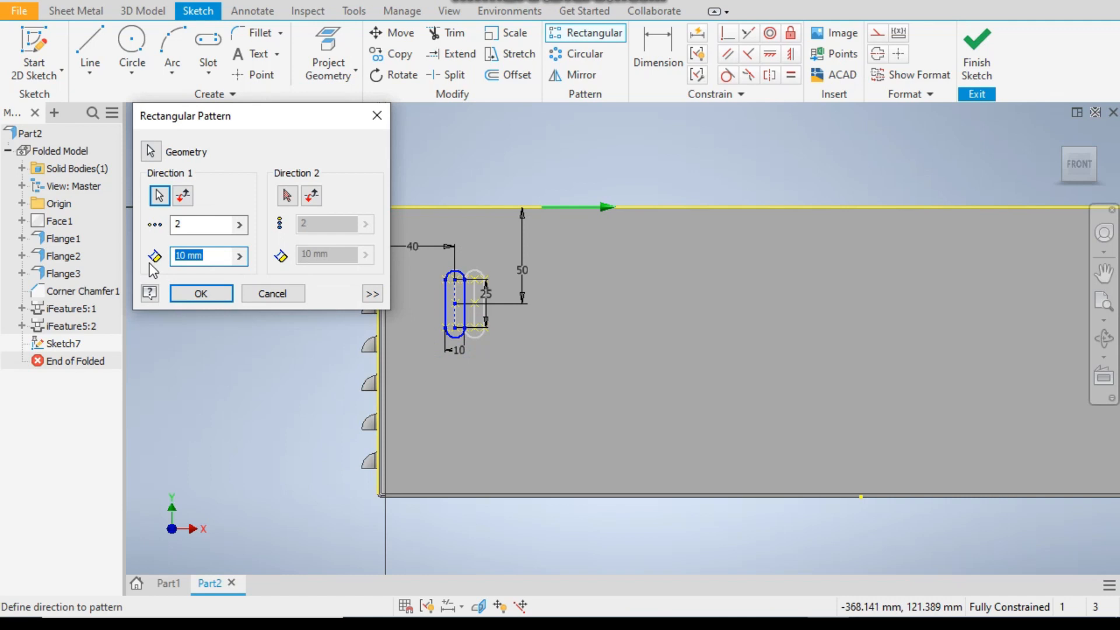
type("30")
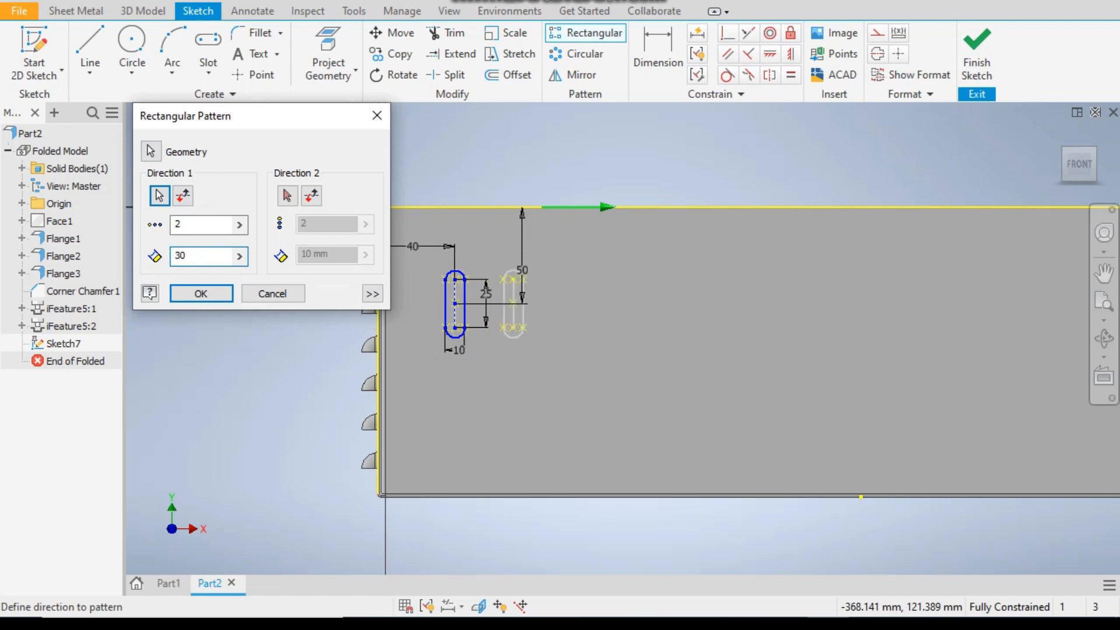
left_click(179, 225)
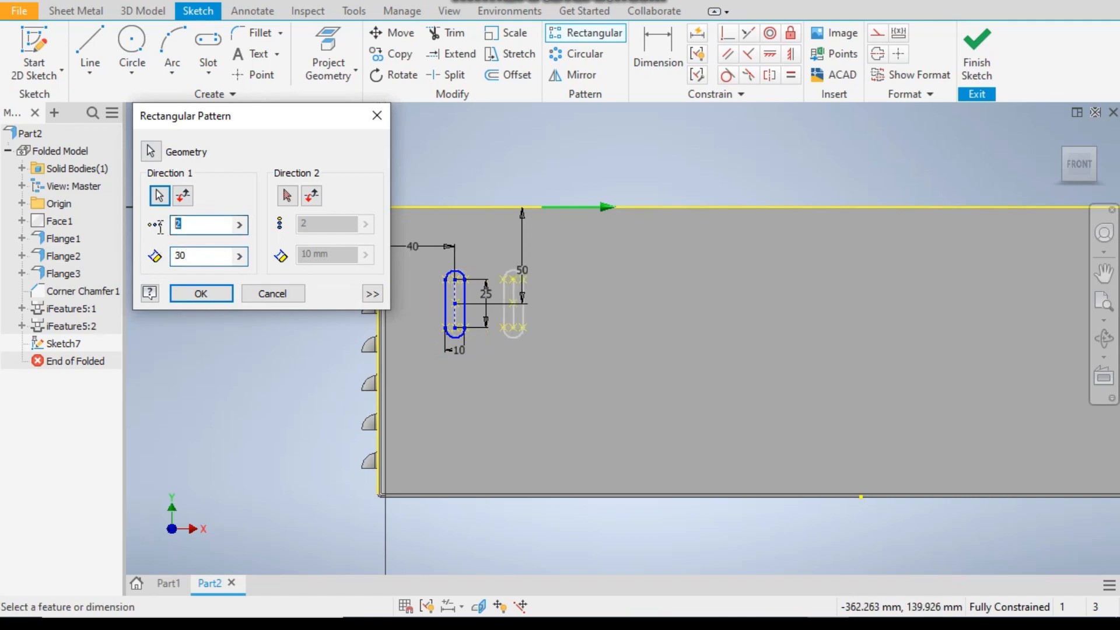
type("15")
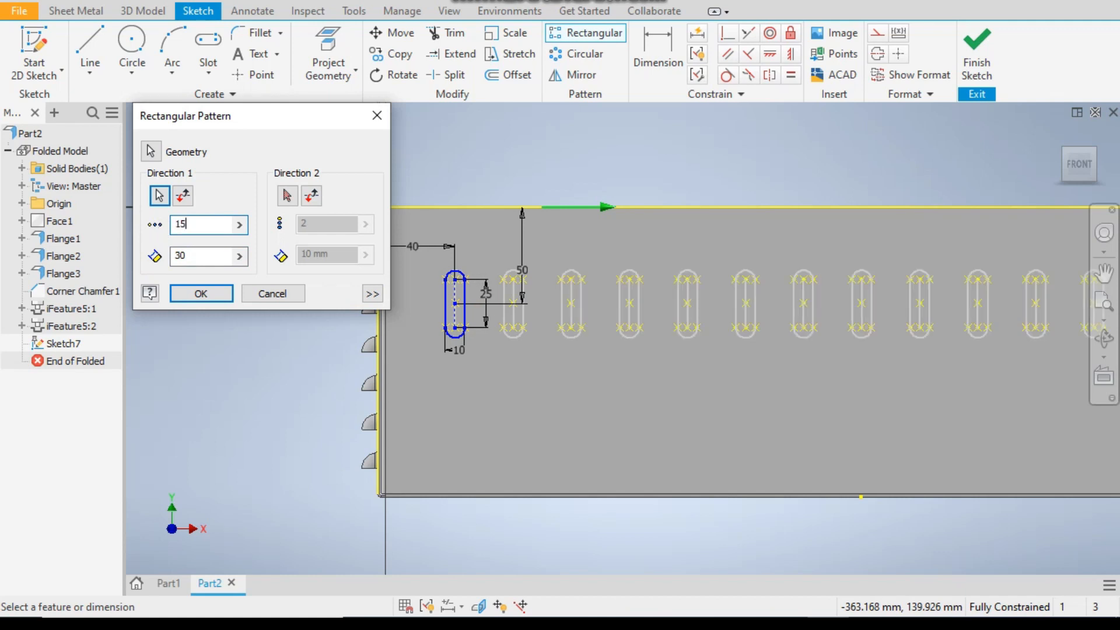
scroll(502, 372, "down", 5)
scroll(609, 373, "up", 3)
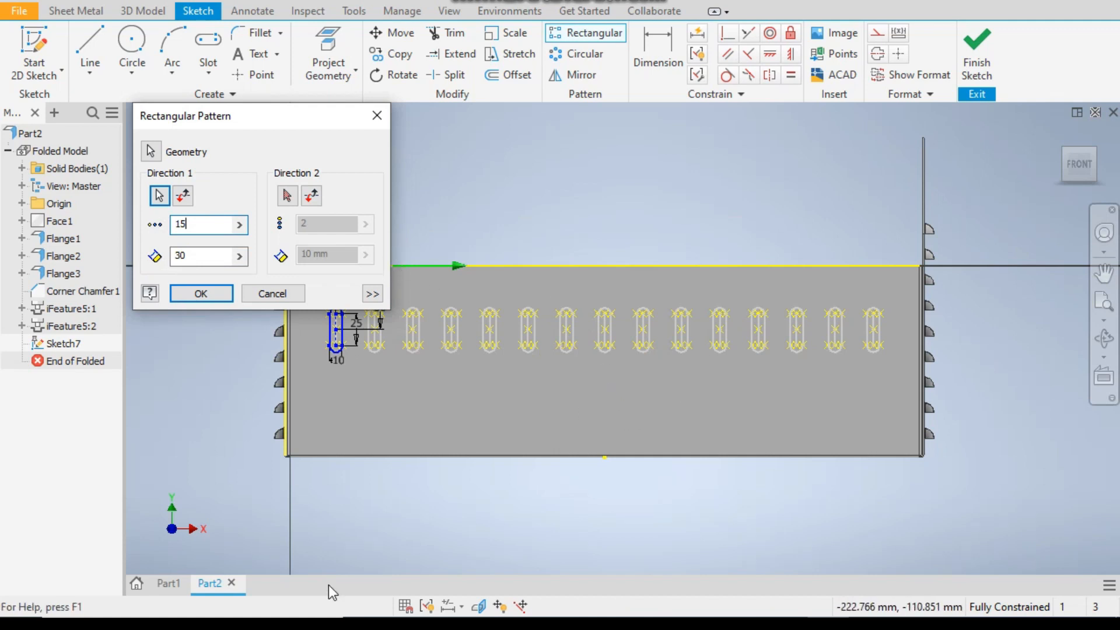
Check the slot rows on the finished Part1, return to Part2 and assign the wall's vertical side edge as the pattern's direction 2.
left_click(174, 585)
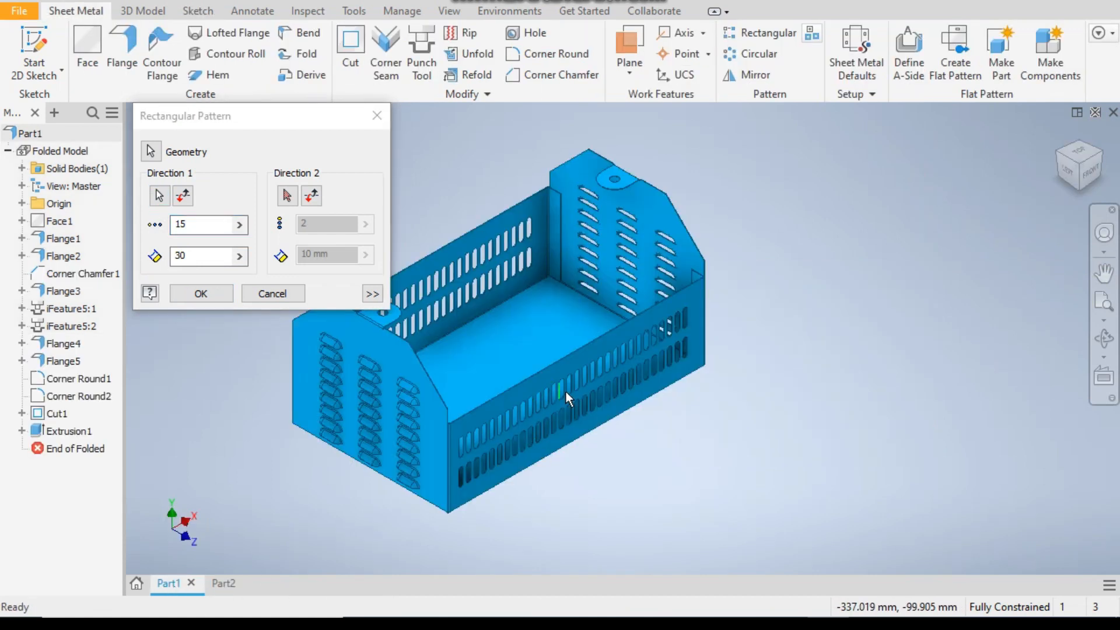
left_click(224, 585)
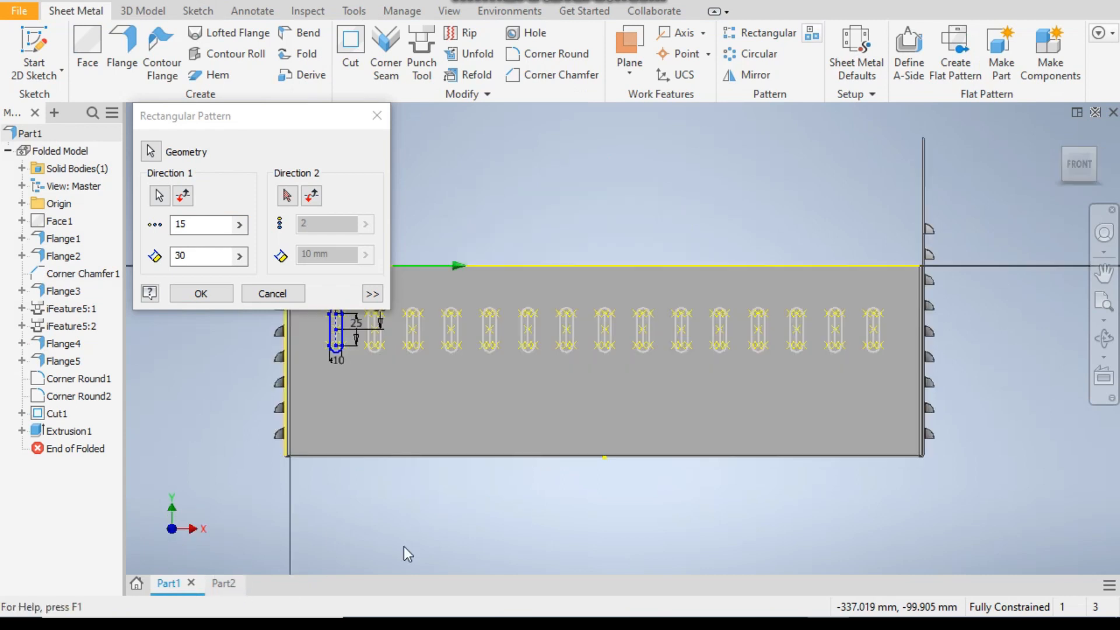
left_click(288, 197)
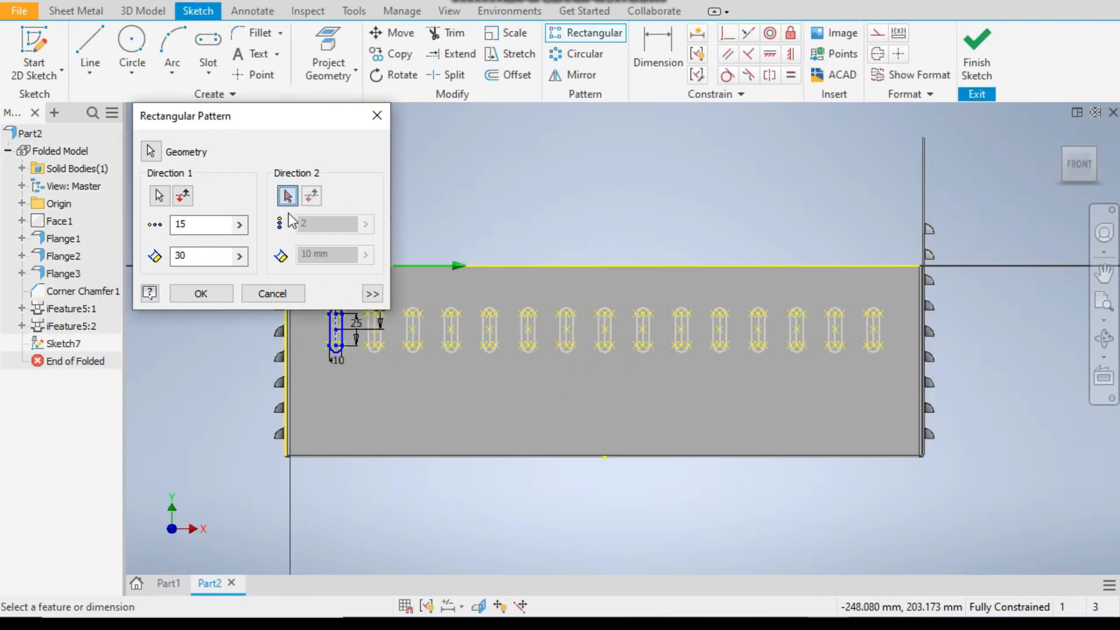
left_click(285, 366)
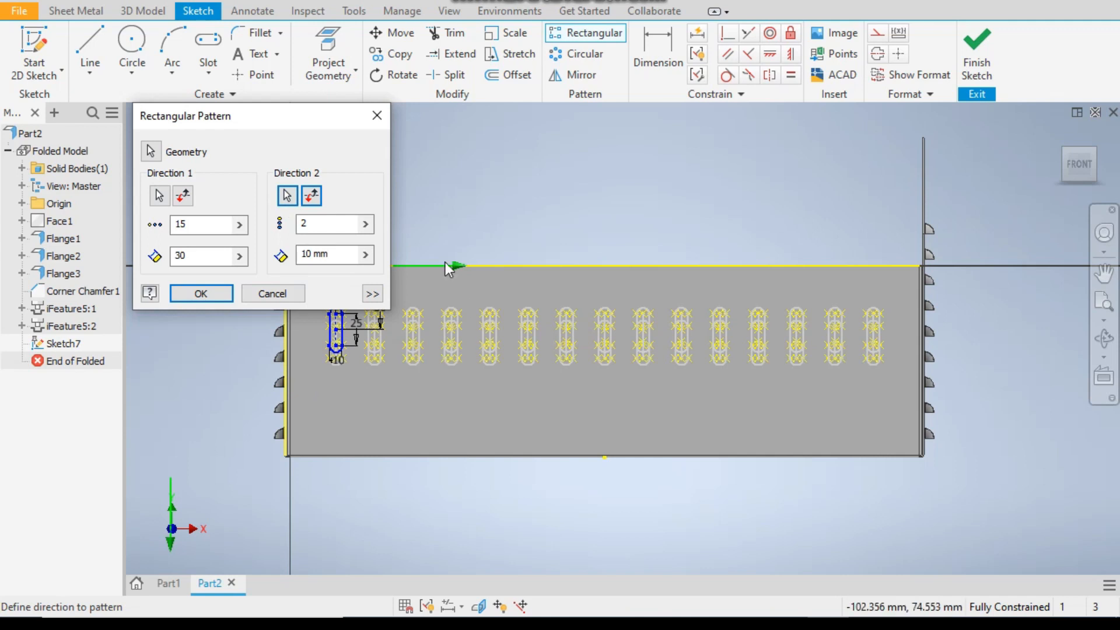
Set the direction 2 spacing of the slot pattern to 50 mm and create the pattern.
left_click_drag(335, 255, 294, 257)
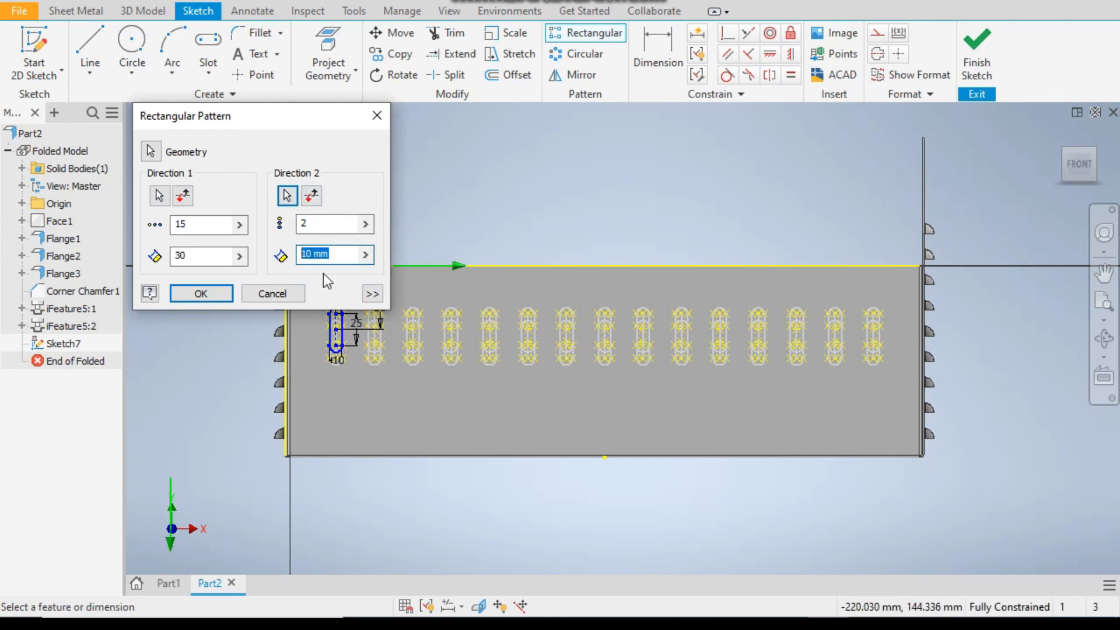
type("50")
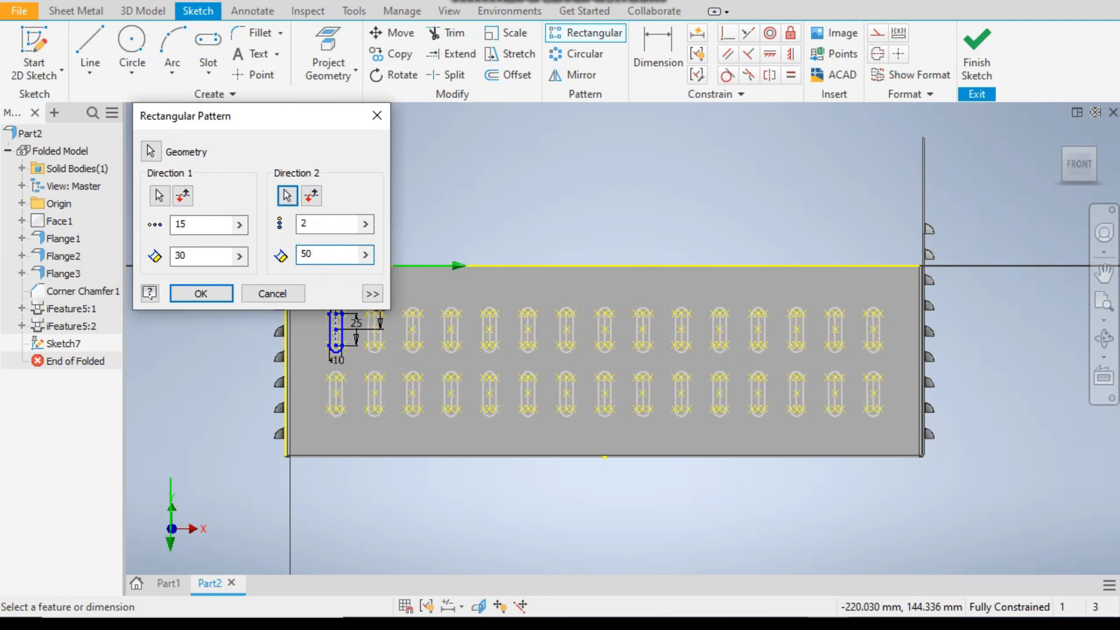
left_click(187, 295)
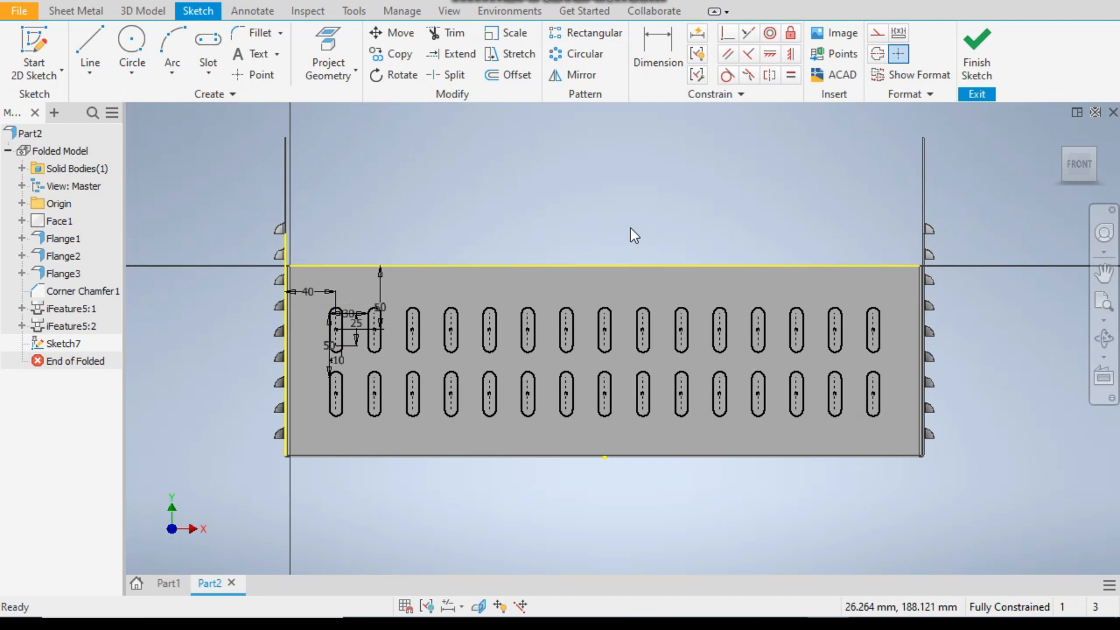
Check the slots on the finished Part1, return to Part2 and select all 30 slot profiles for an extrusion.
left_click(175, 586)
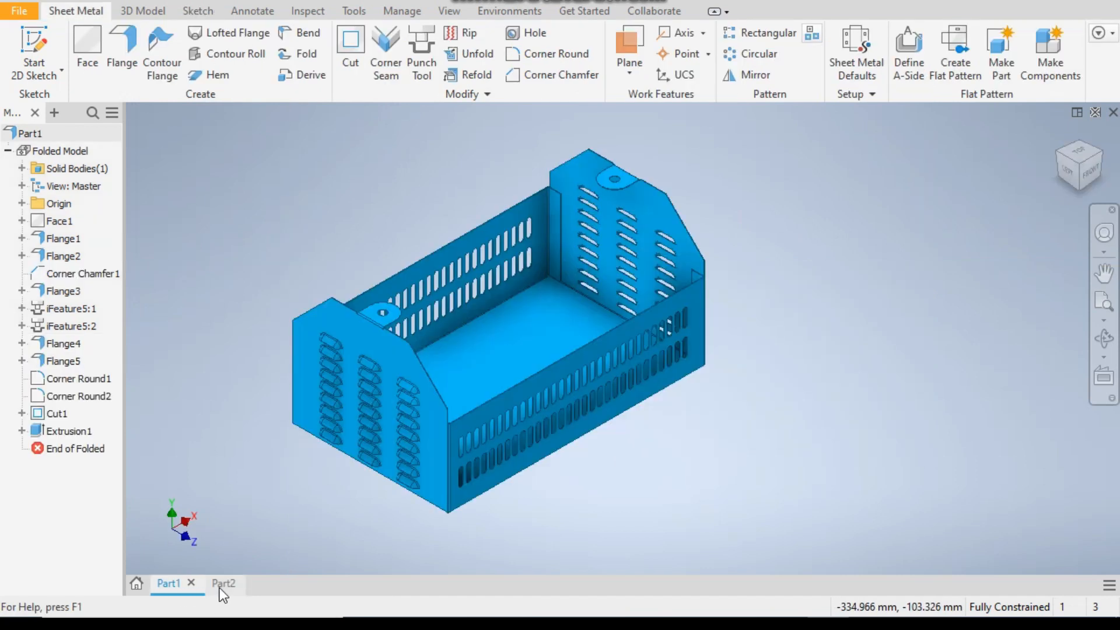
left_click(221, 584)
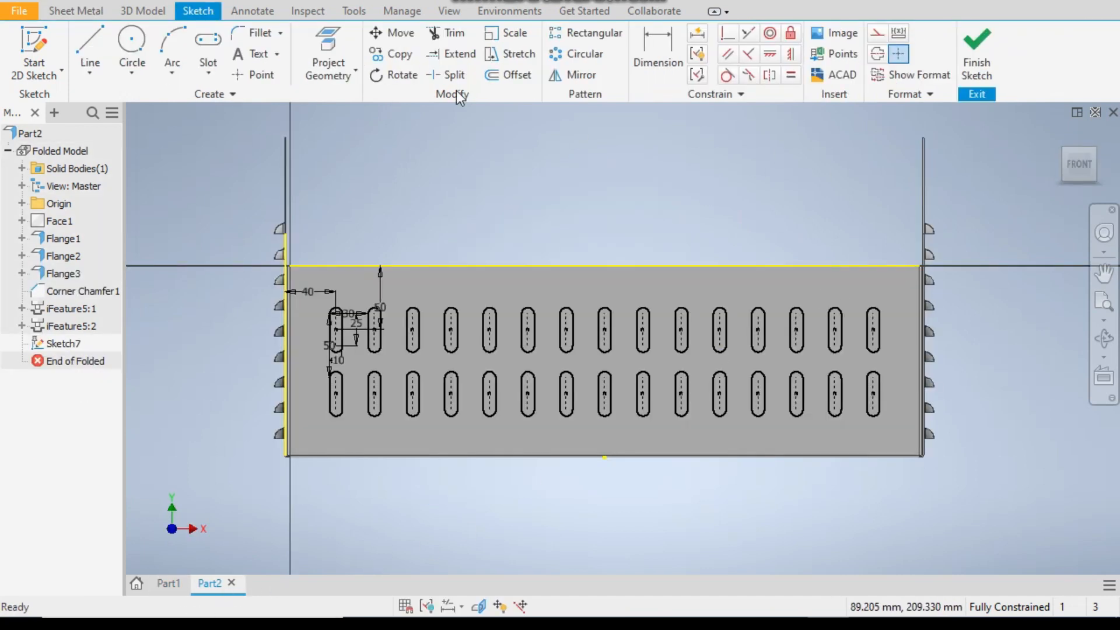
left_click(143, 12)
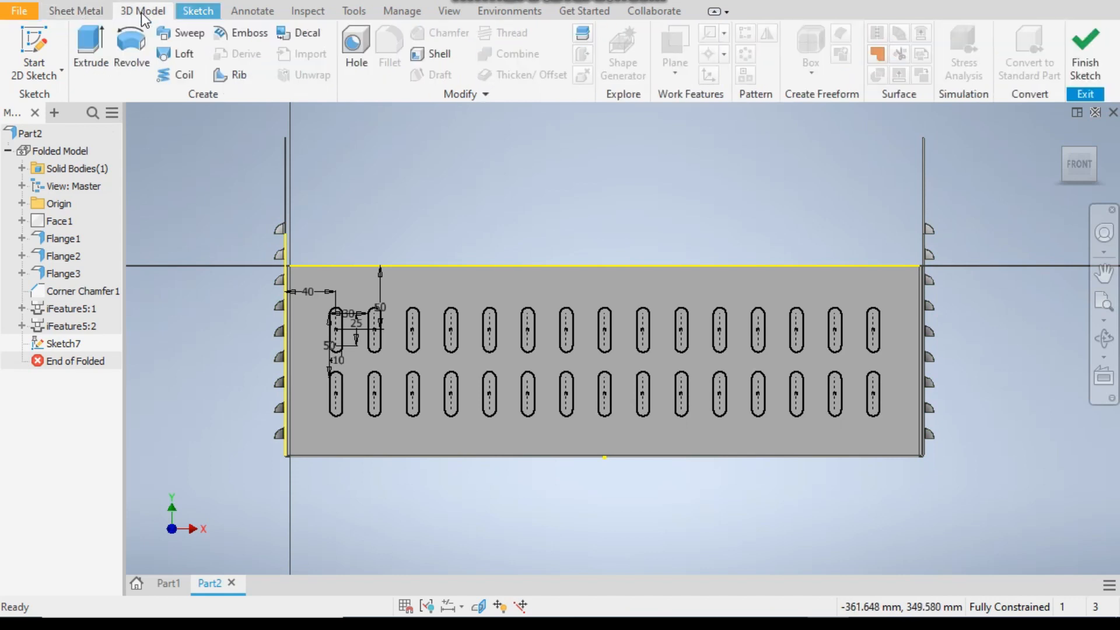
left_click(88, 60)
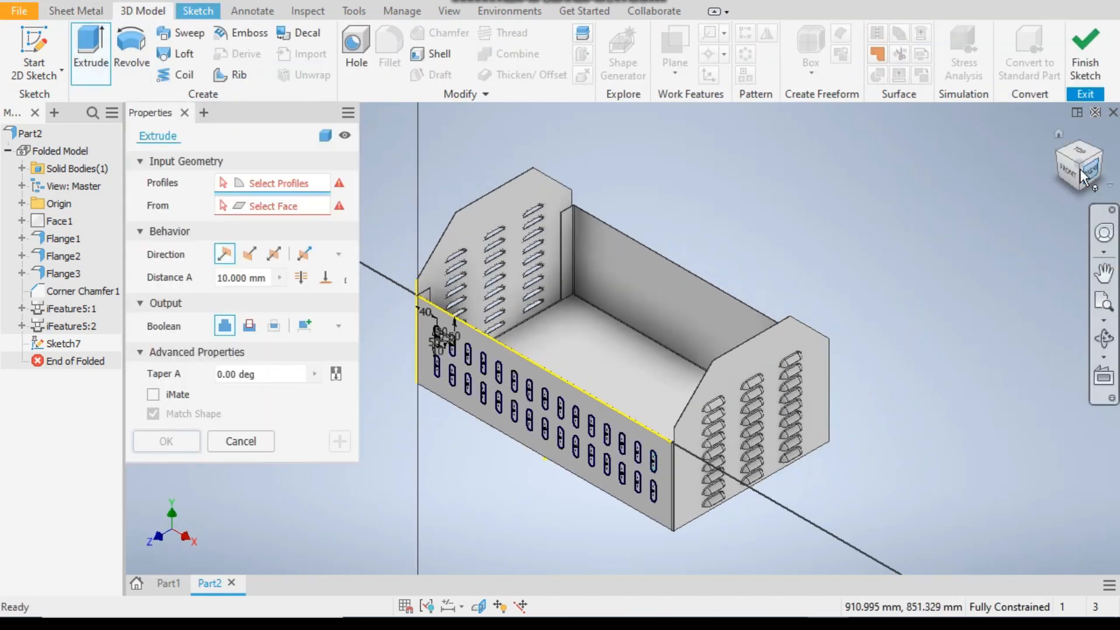
left_click(1066, 173)
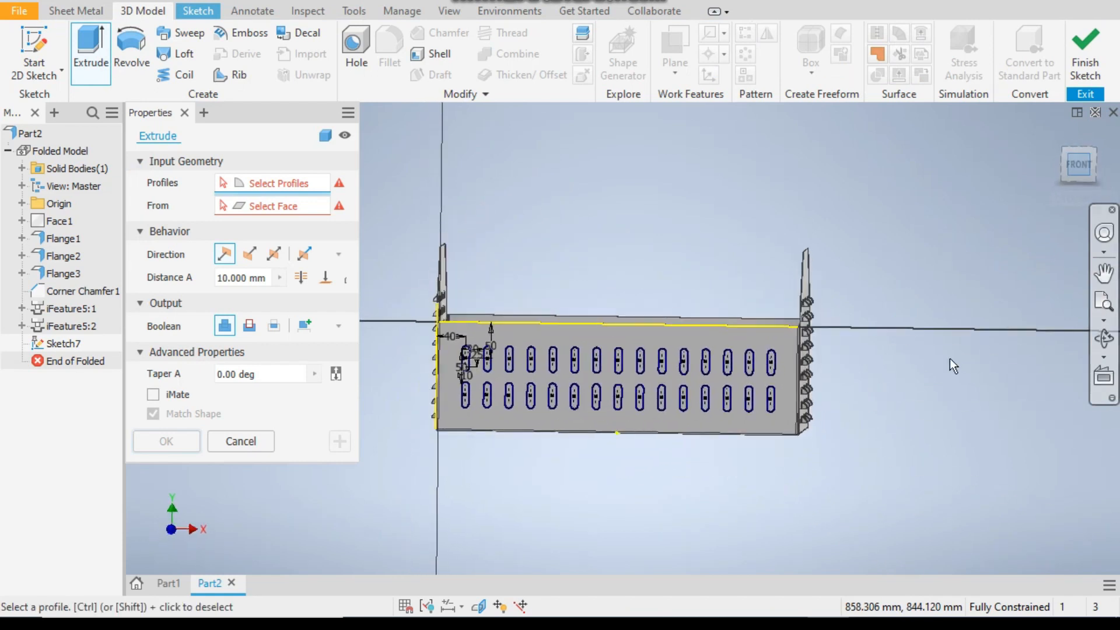
mouse_move(789, 330)
left_mouse_down()
mouse_move(783, 363)
mouse_move(648, 414)
mouse_move(469, 417)
left_mouse_up()
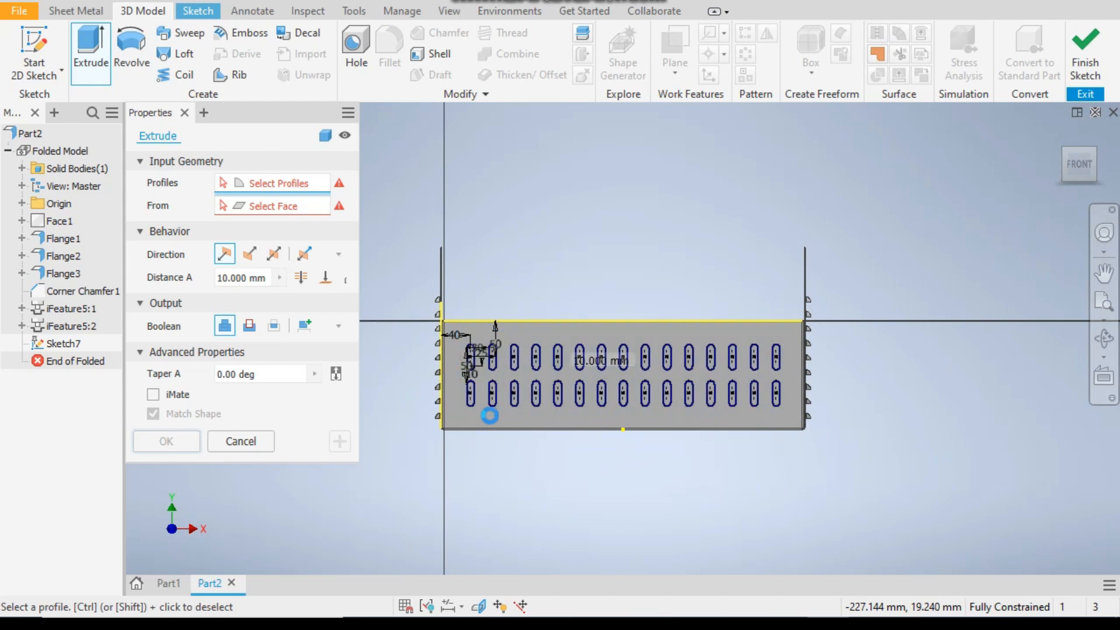
Extrude the slot profiles as a cut in the flipped direction, through all, so both long walls are slotted.
left_click(1062, 147)
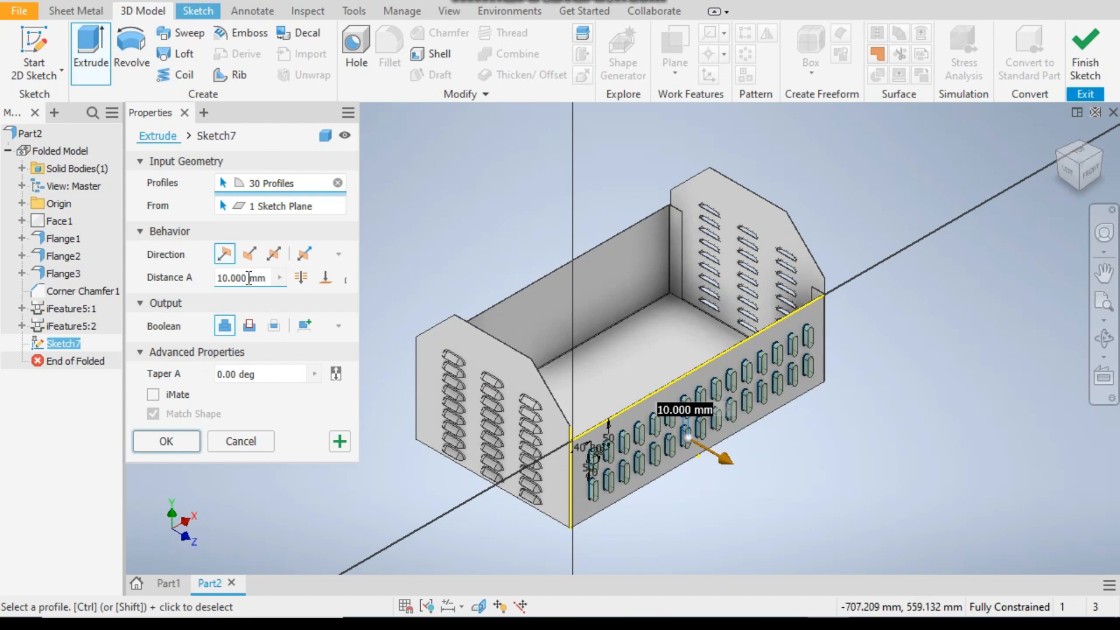
left_click(248, 255)
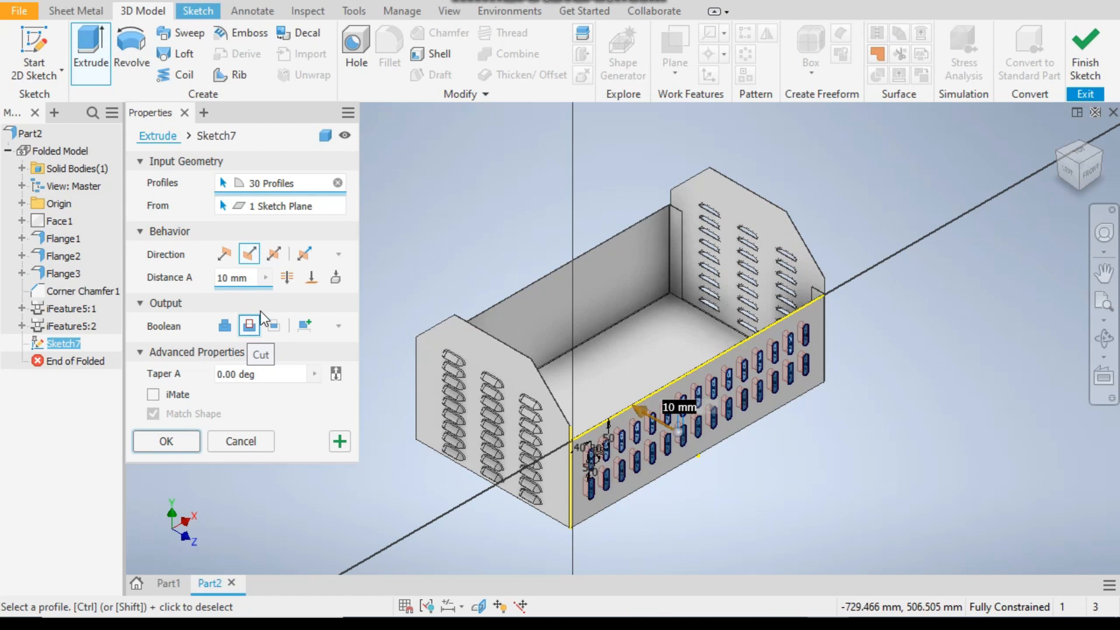
left_click(286, 280)
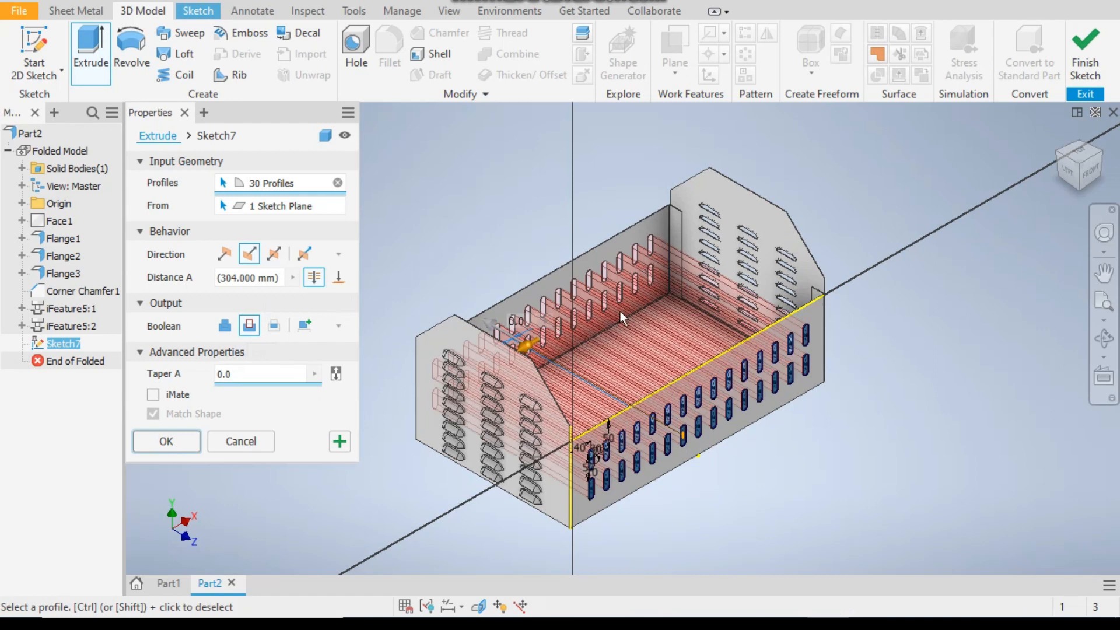
left_click(154, 443)
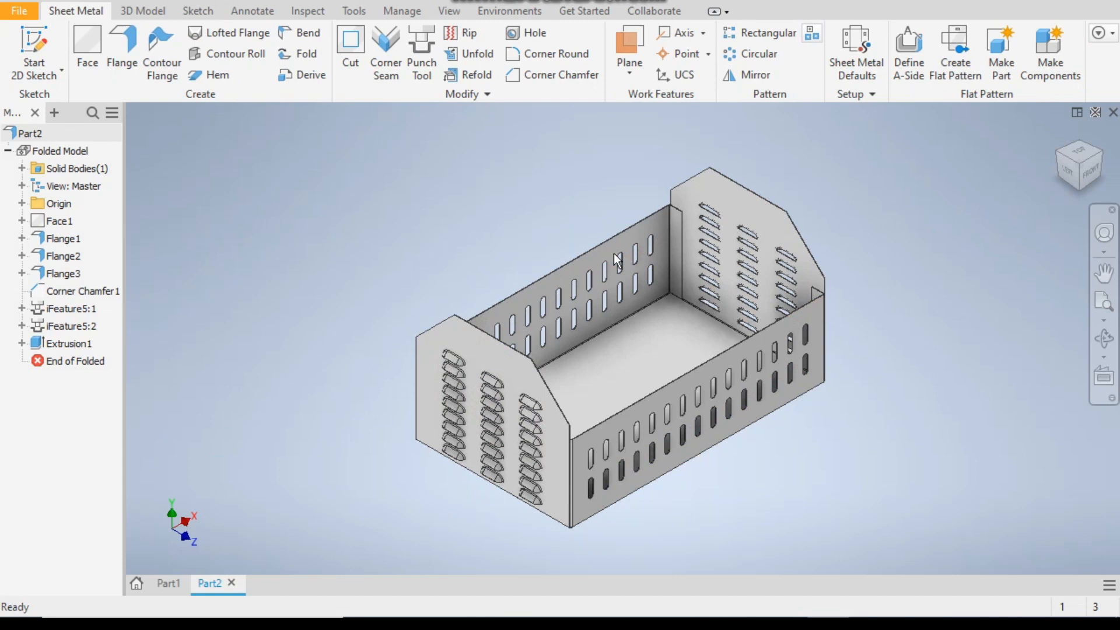
Start a flange on the top edge of the far end wall.
scroll(797, 234, "up", 4)
scroll(671, 253, "down", 3)
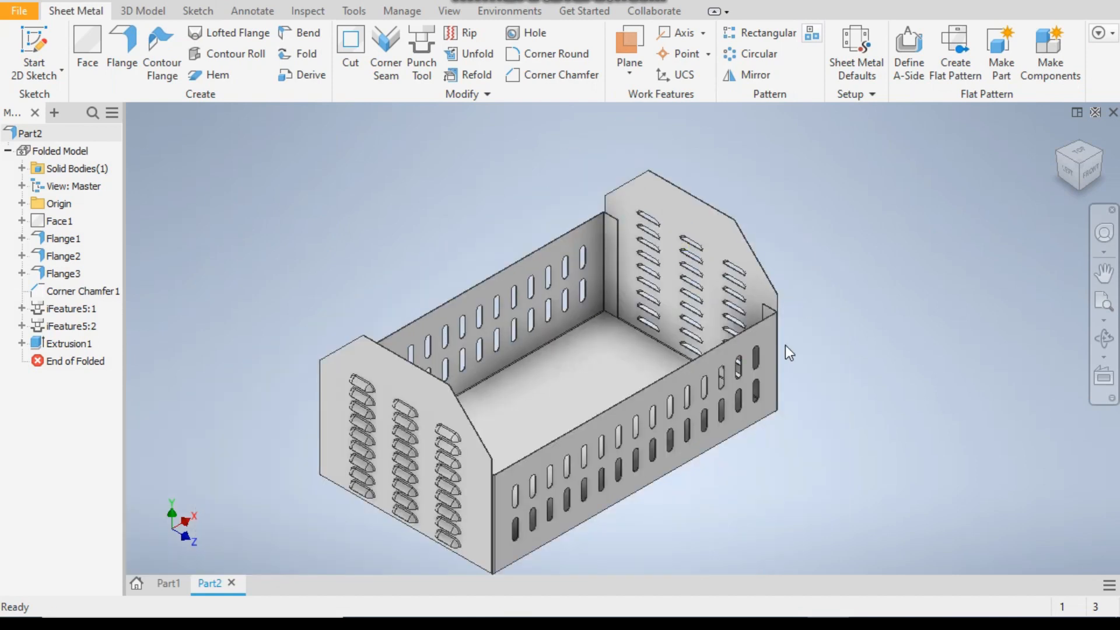
left_click(175, 583)
left_click(138, 53)
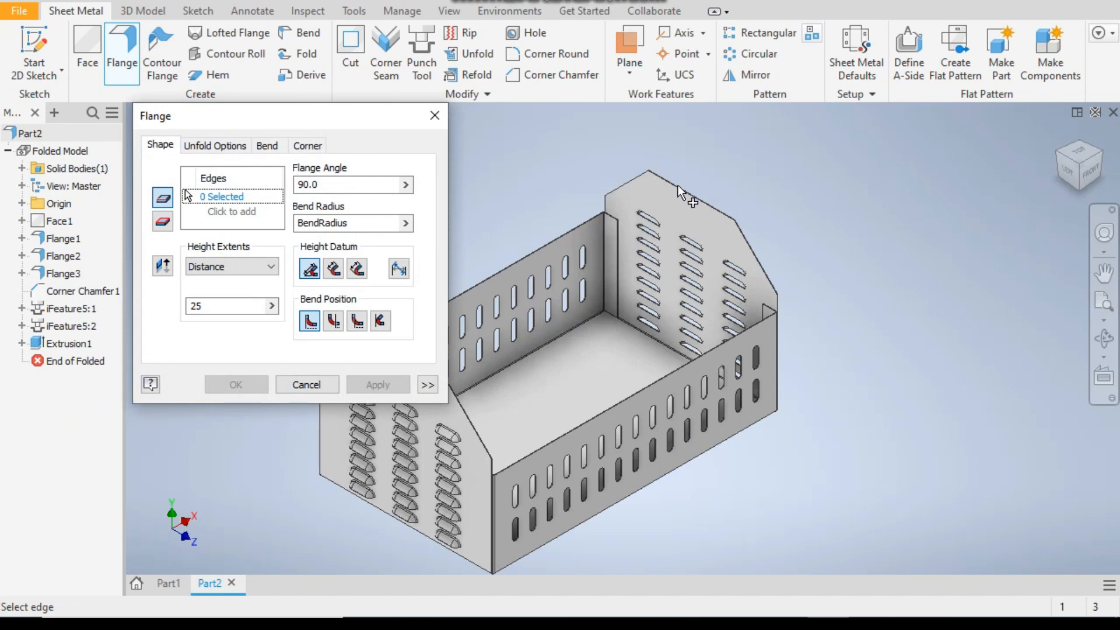
scroll(677, 185, "down", 5)
left_click(699, 229)
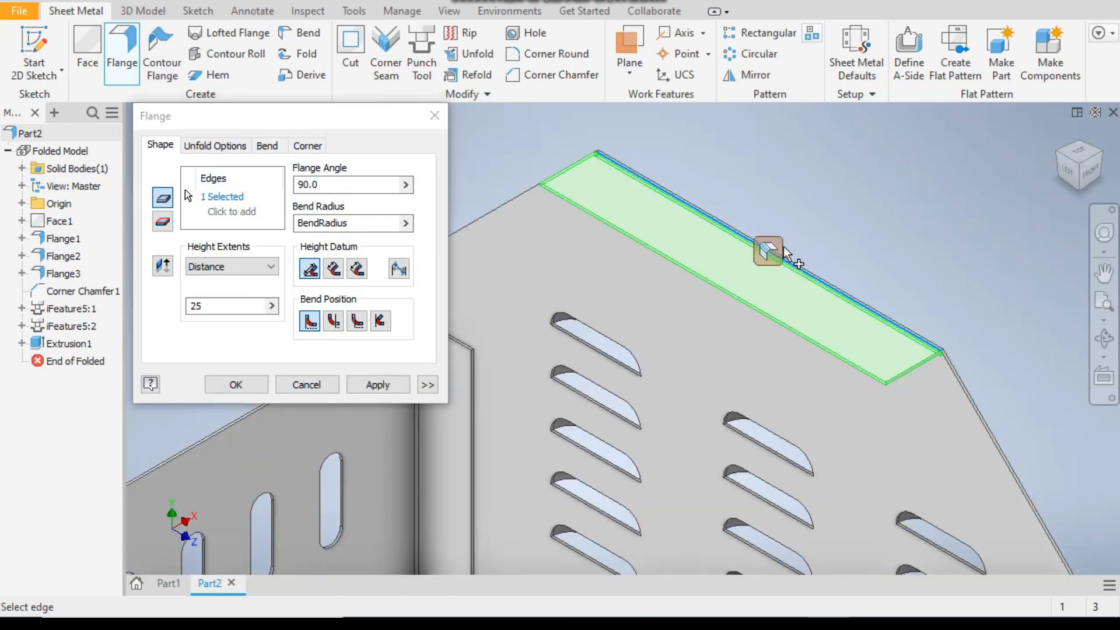
scroll(796, 263, "up", 3)
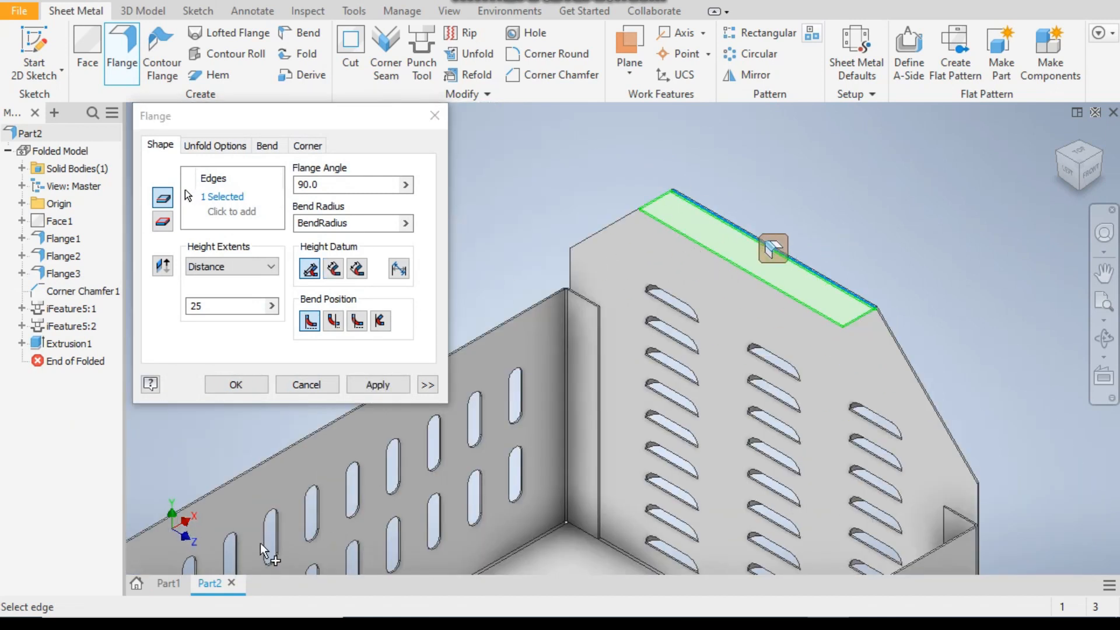
Check the tab on the finished Part1, return to Part2 and give the flange a centered width extent of 50 mm.
left_click(168, 583)
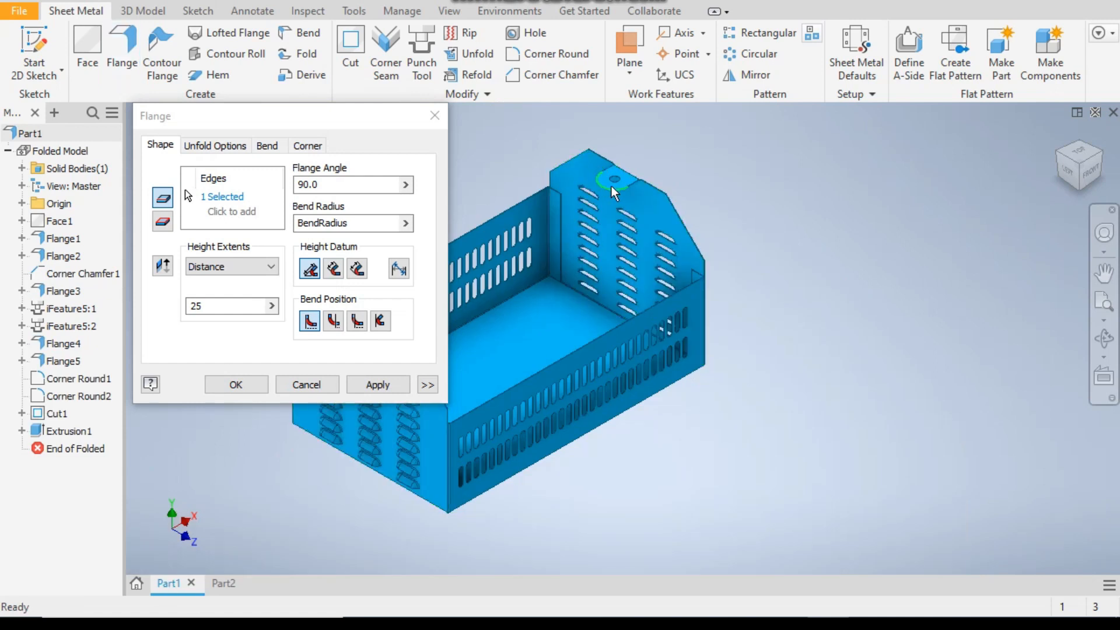
left_click(223, 583)
scroll(523, 180, "up", 3)
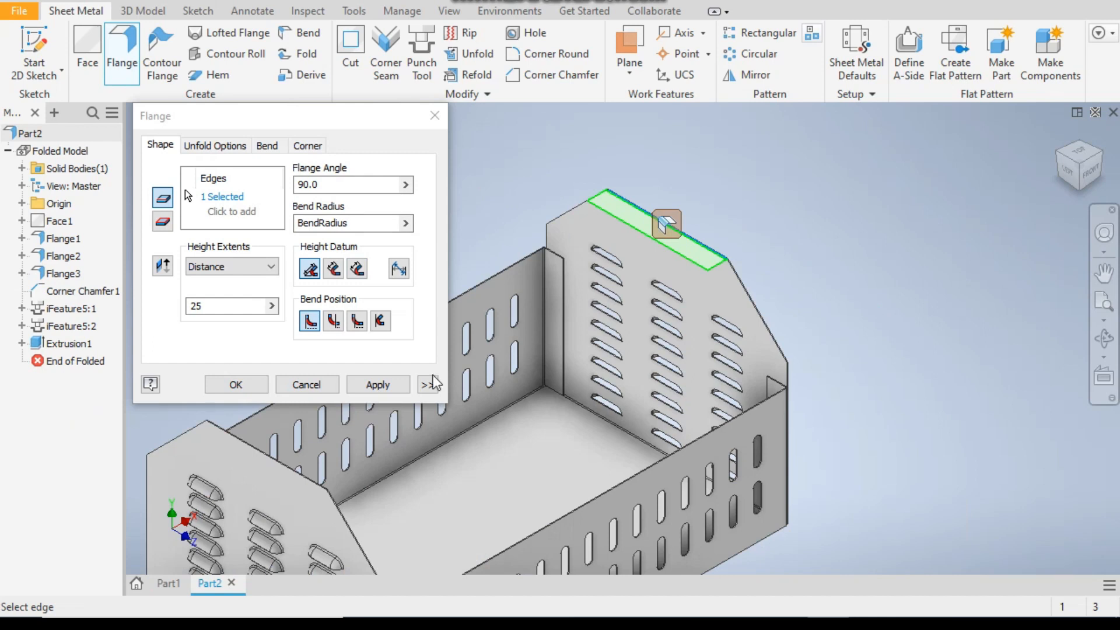
left_click(429, 383)
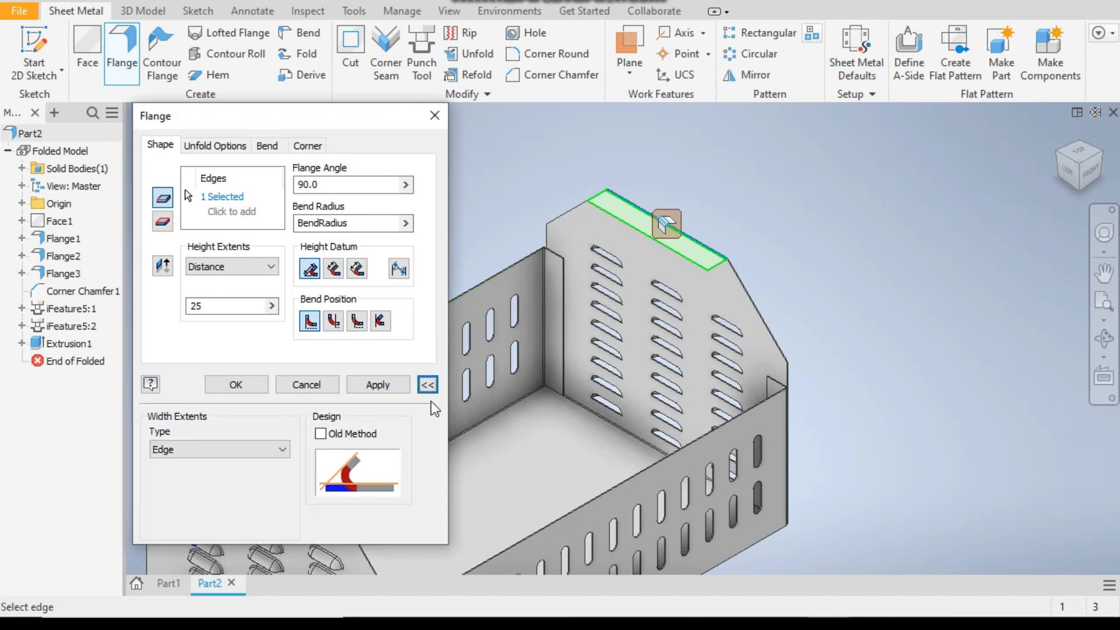
left_click(207, 448)
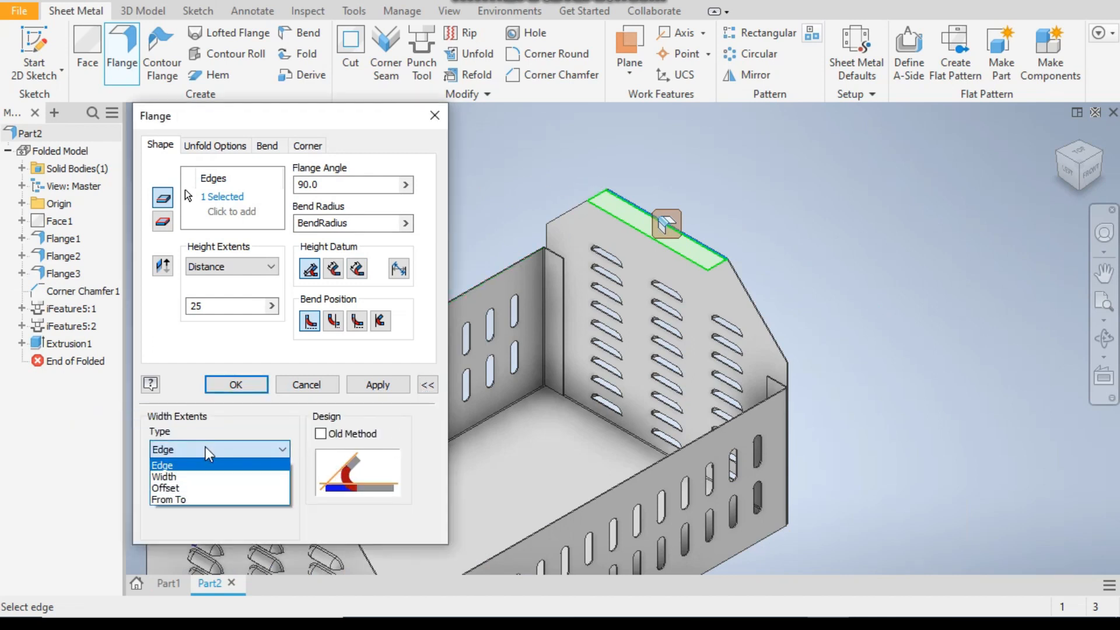
left_click(185, 475)
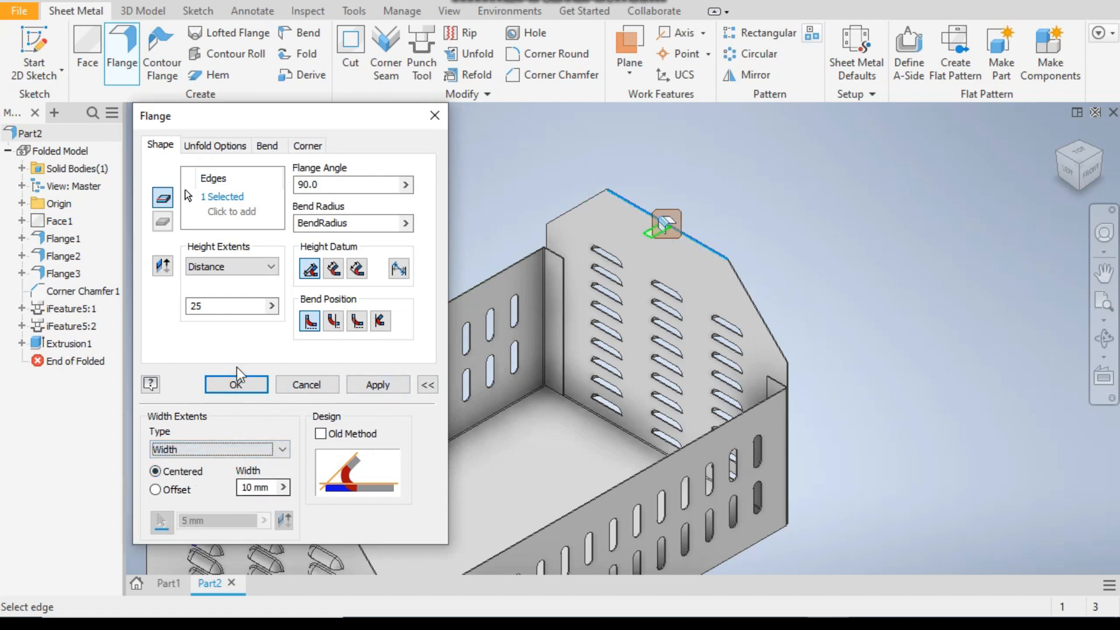
left_click(257, 487)
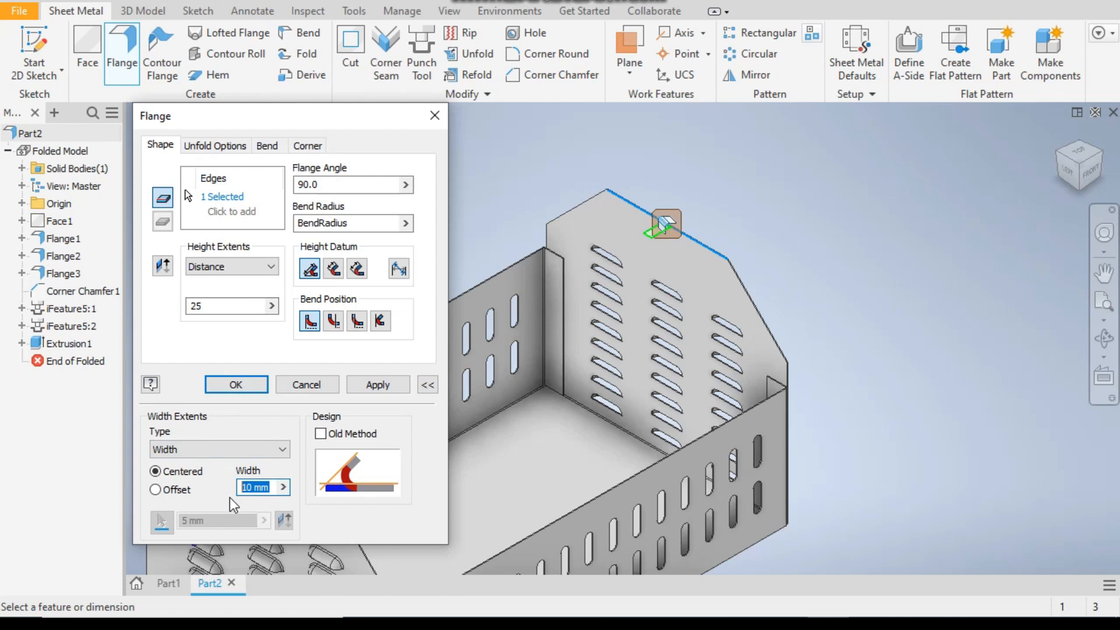
type("50")
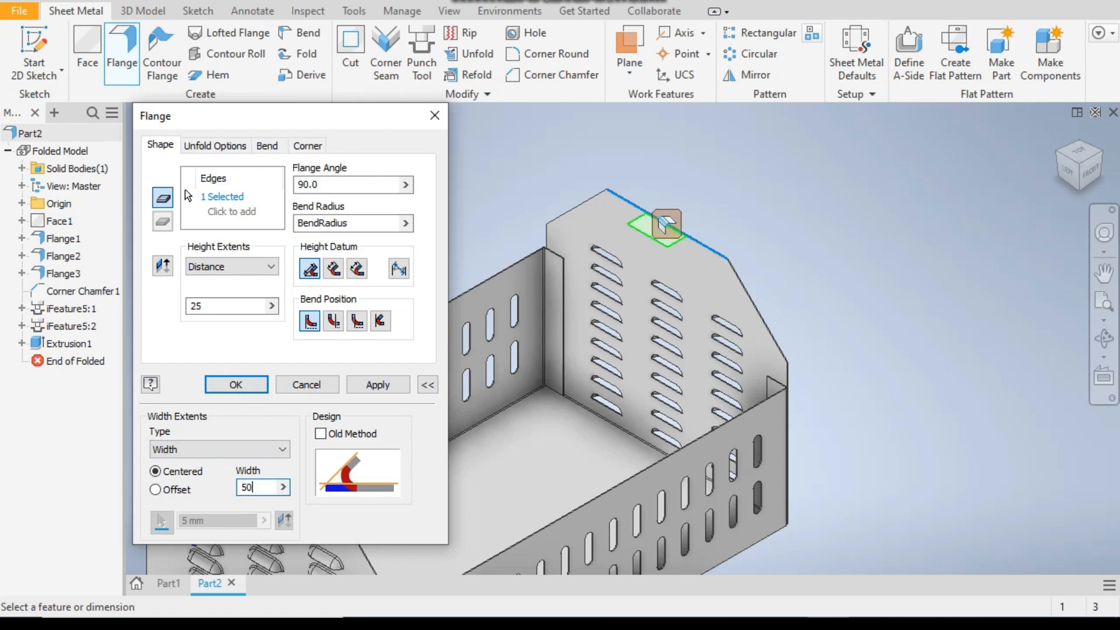
Set the flange height to 50 mm and apply the flange to the opposite end wall's top edge instead.
left_click(220, 306)
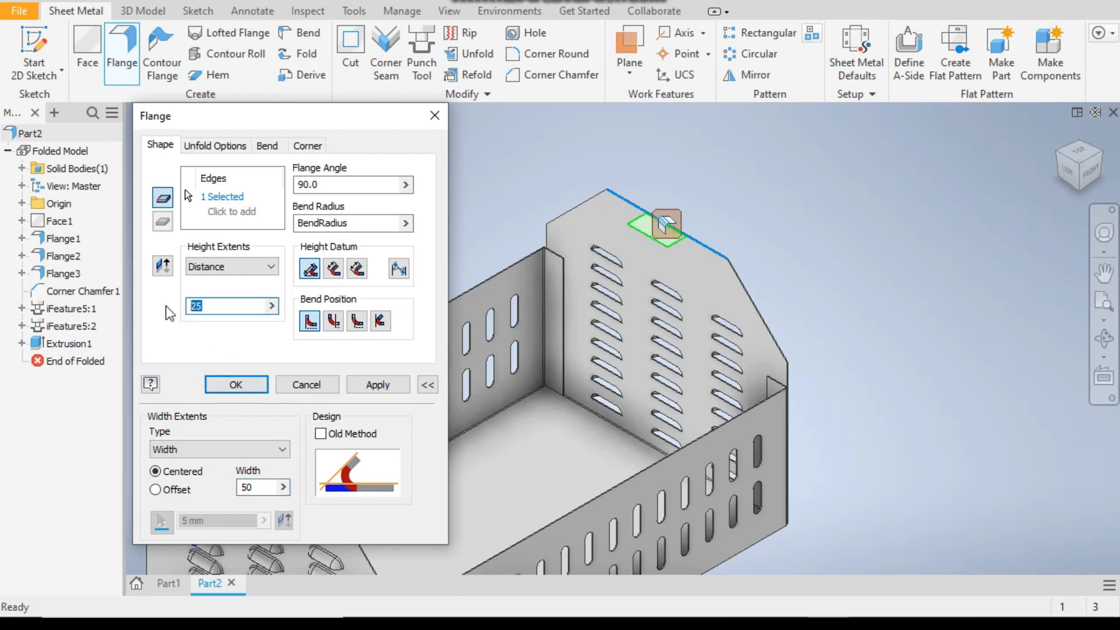
type("50")
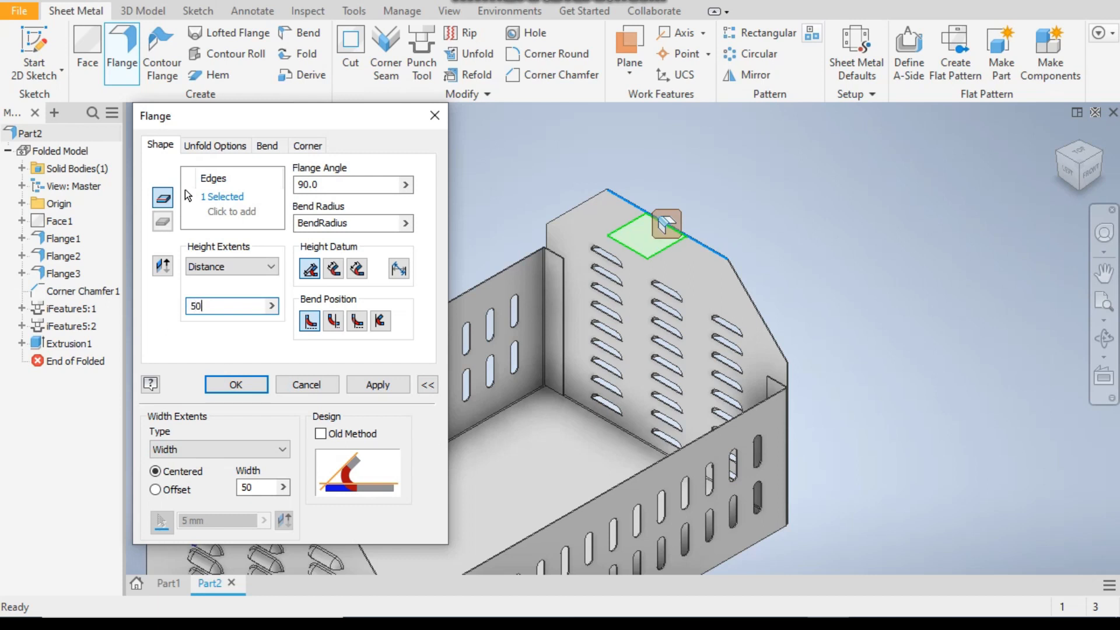
left_click(1100, 156)
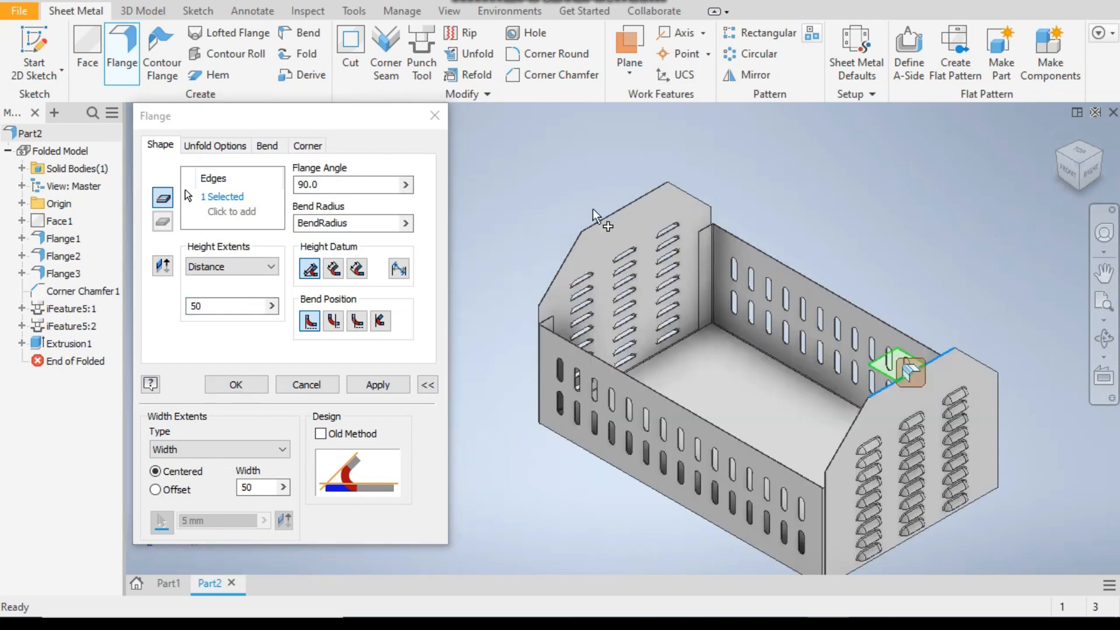
left_click(622, 217)
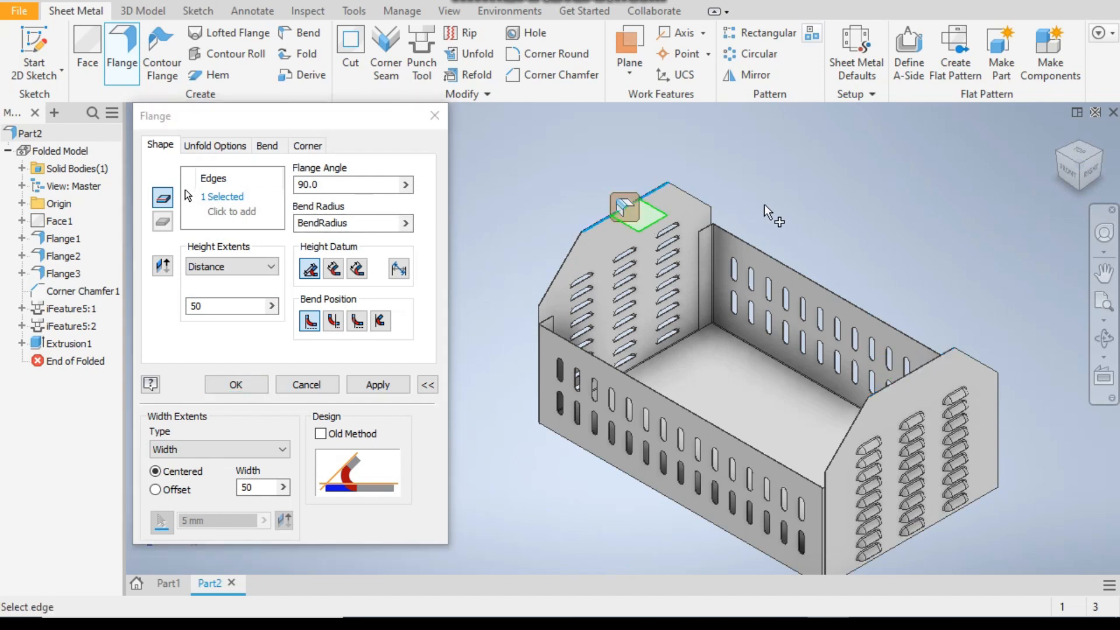
left_click(388, 393)
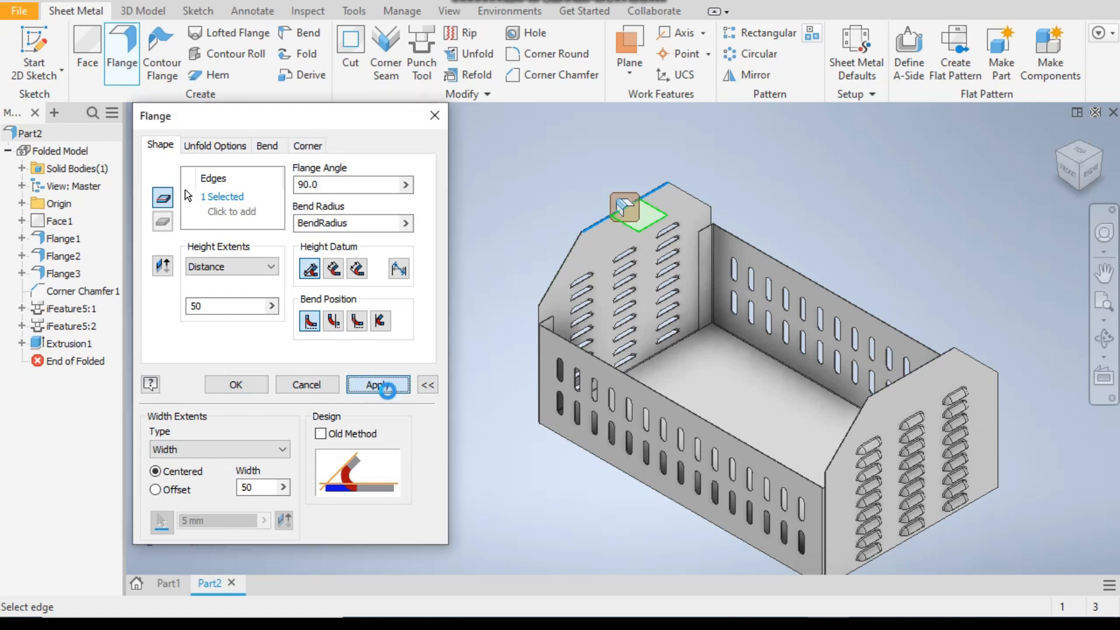
Add the same 50 mm by 50 mm centered flange to the top edge of the remaining end wall.
left_click(1054, 159)
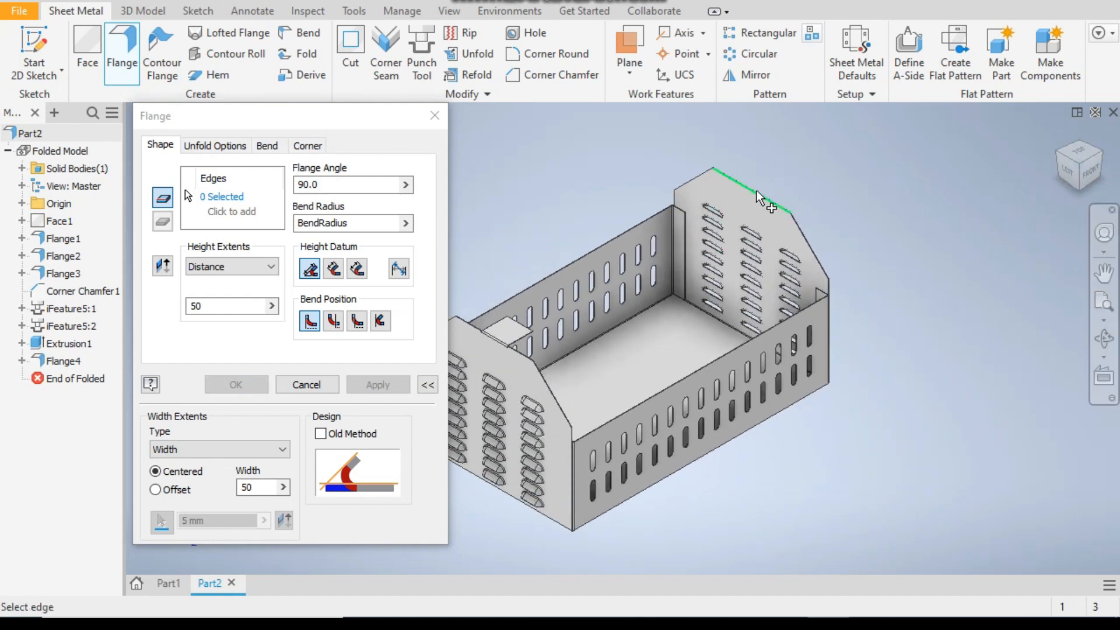
left_click(756, 193)
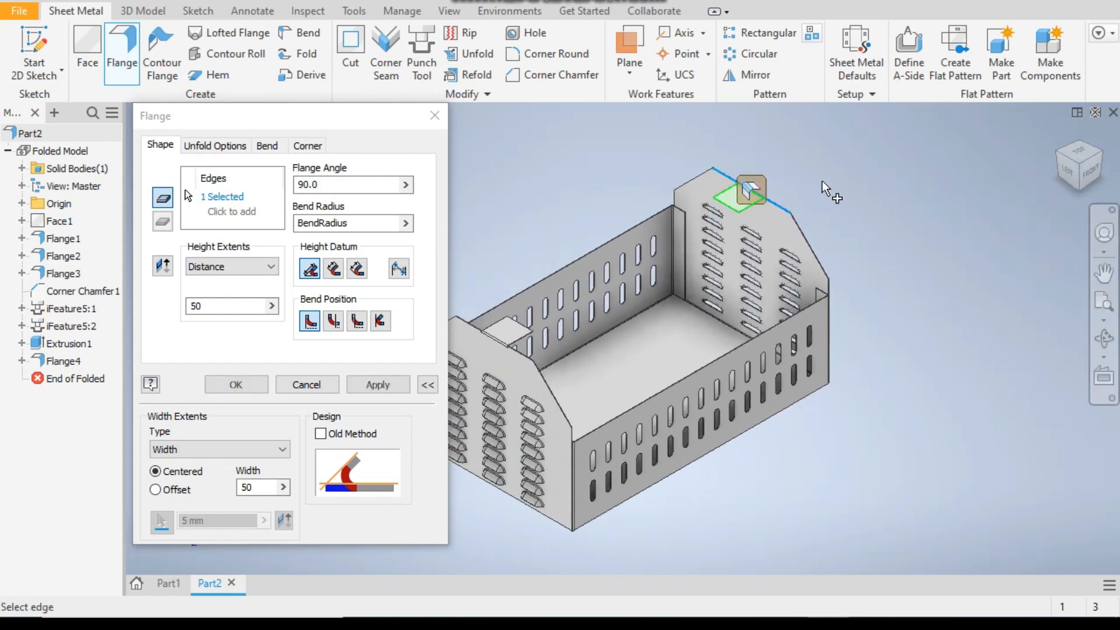
left_click(383, 389)
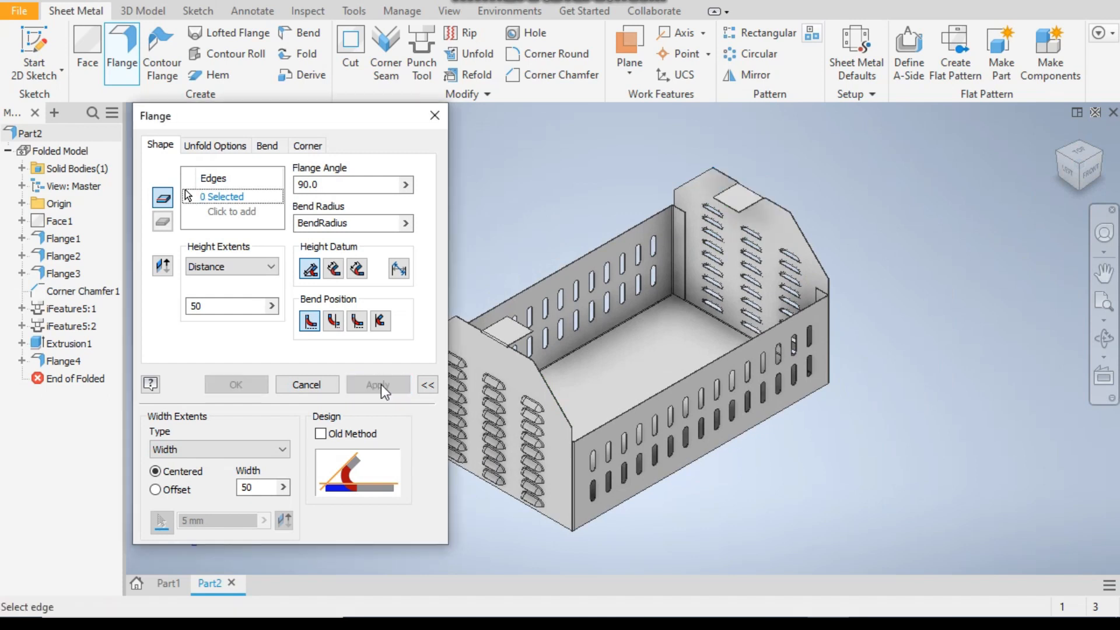
left_click(434, 115)
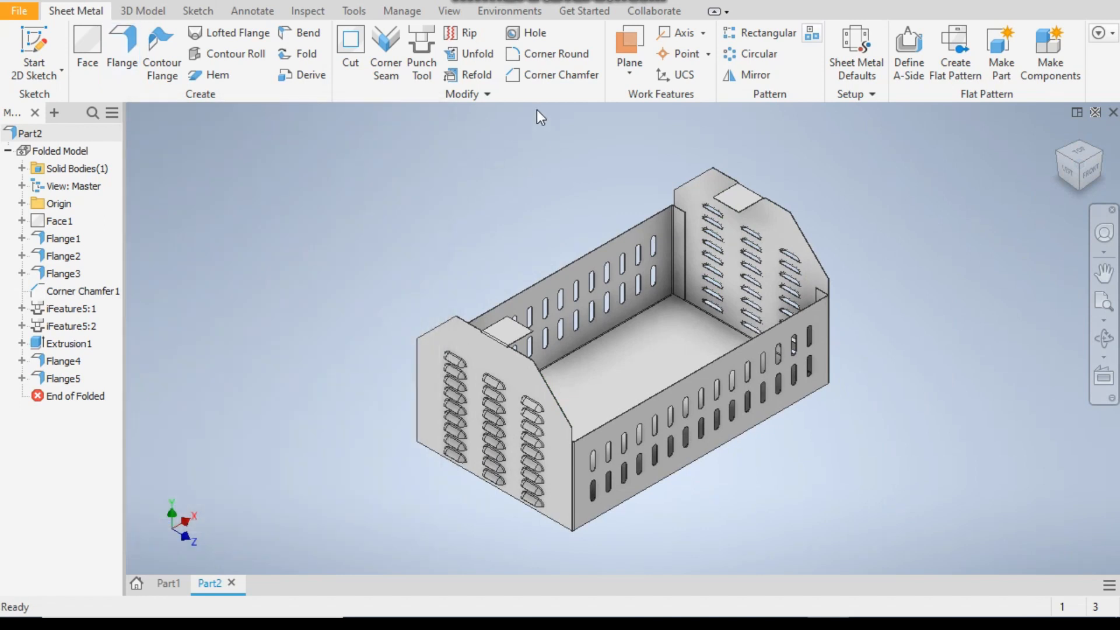
Round both free corners of the far end wall's top tab with a 25 mm Corner Round.
left_click(559, 53)
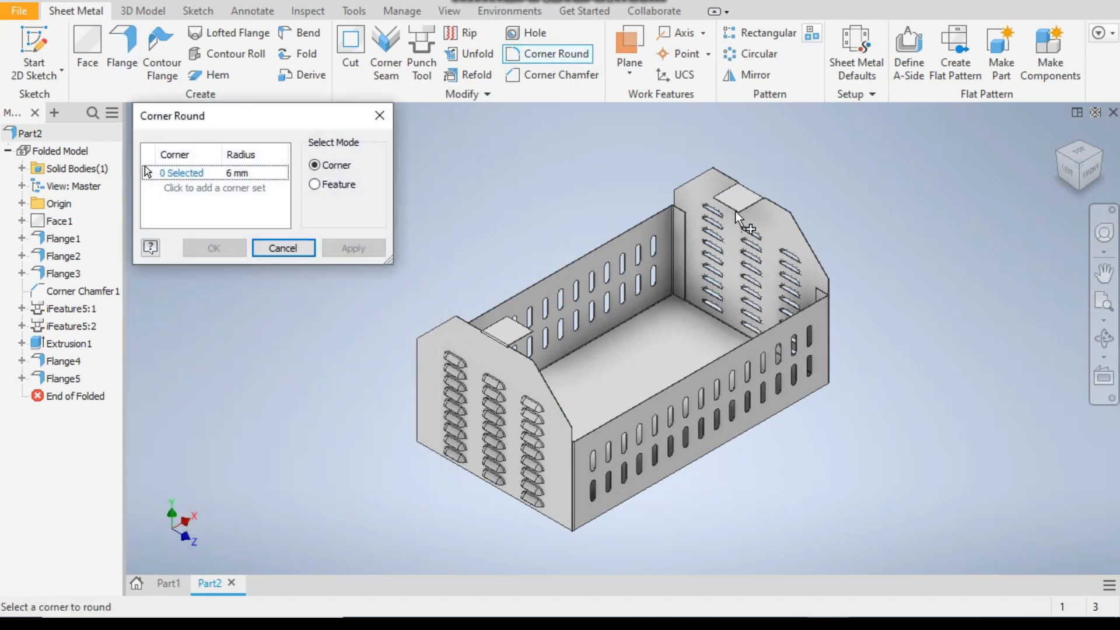
scroll(684, 268, "down", 5)
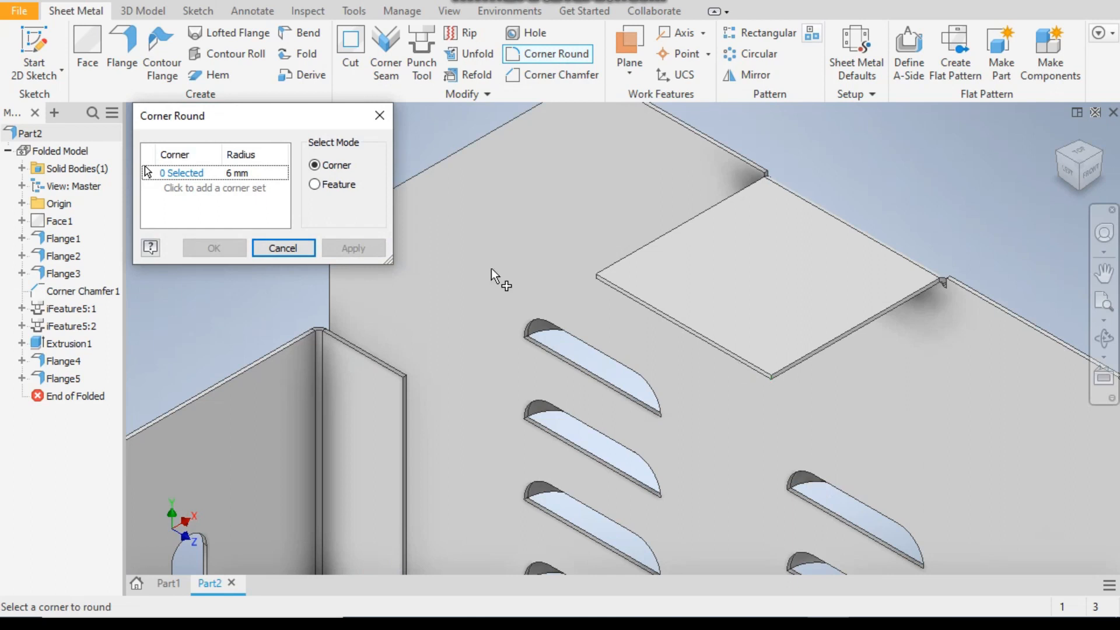
left_click(228, 178)
type("25")
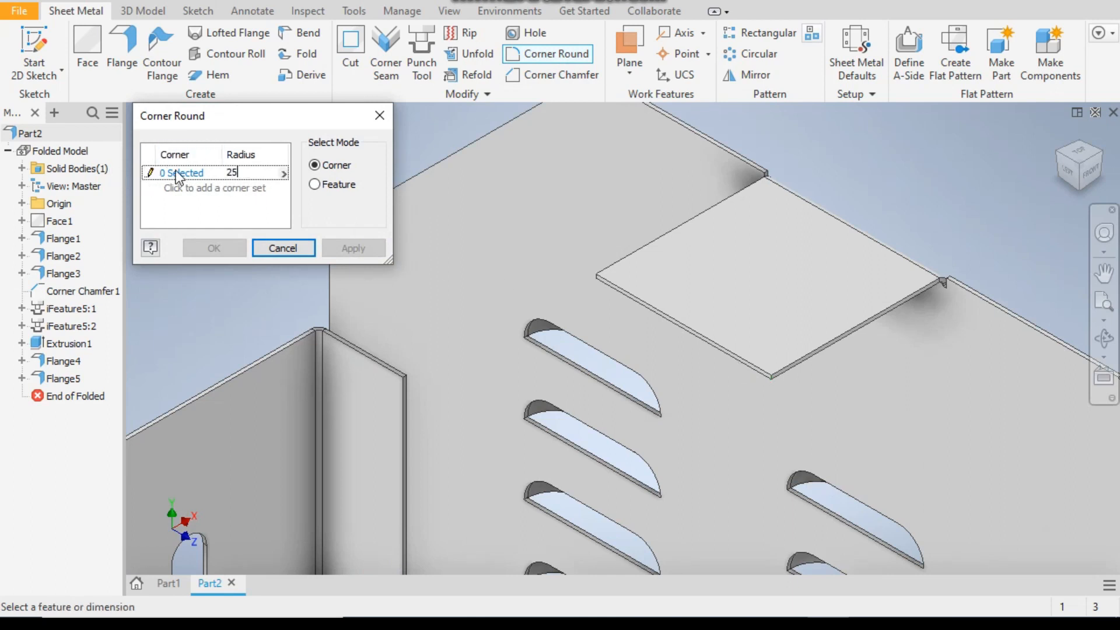
left_click(771, 379)
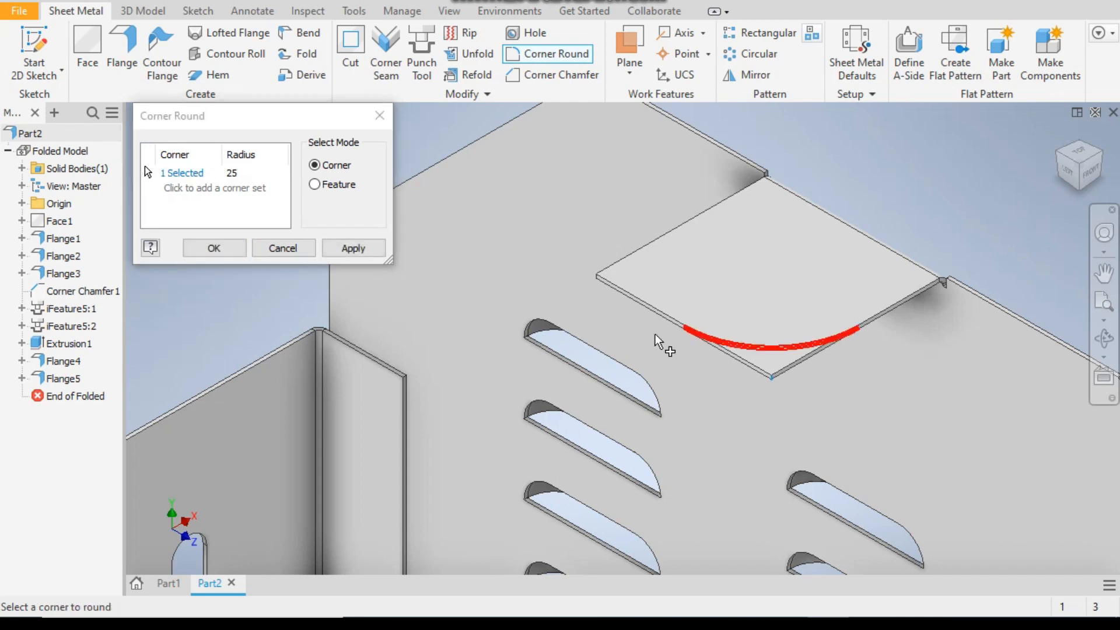
left_click(600, 282)
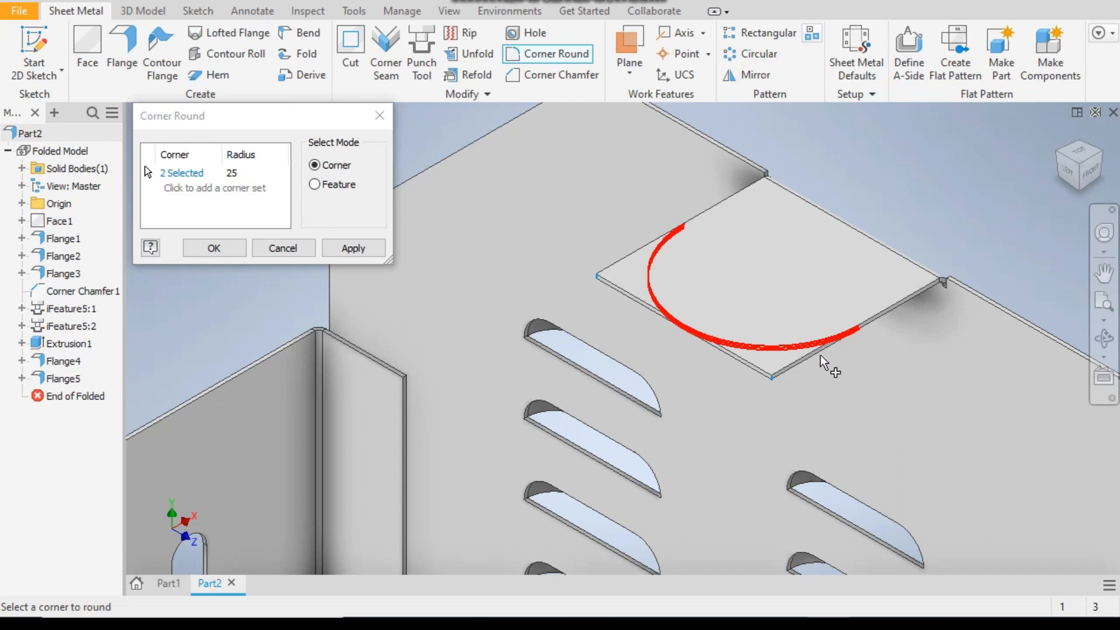
left_click(353, 248)
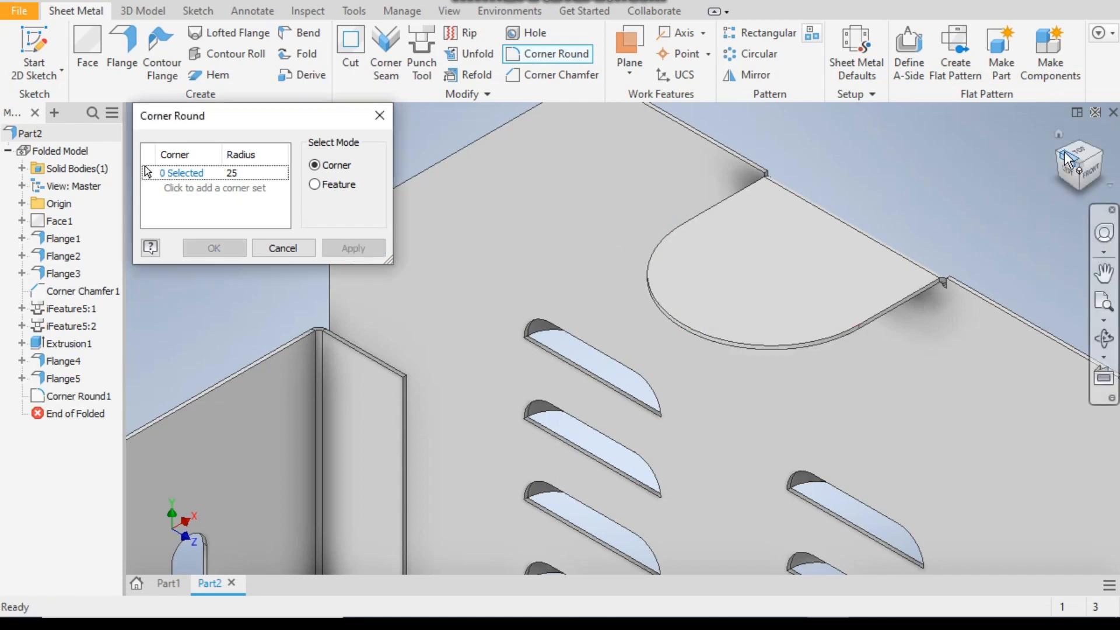
Apply the same 25 mm Corner Round to both free corners of the opposite end wall's tab and finish the command.
scroll(962, 212, "down", 5)
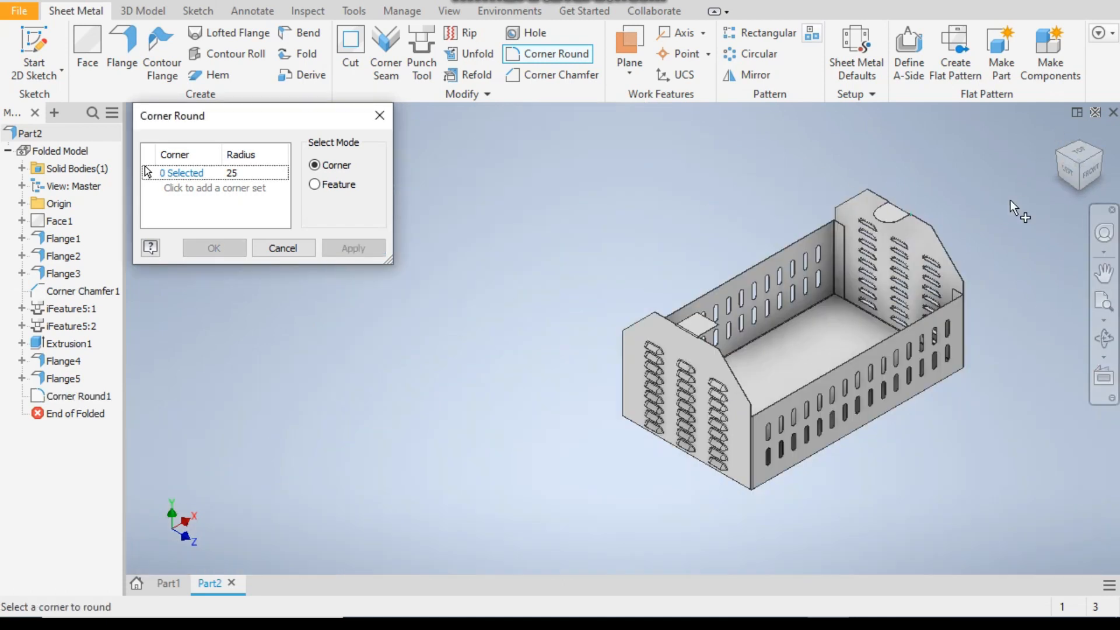
left_click(1101, 155)
scroll(491, 205, "up", 5)
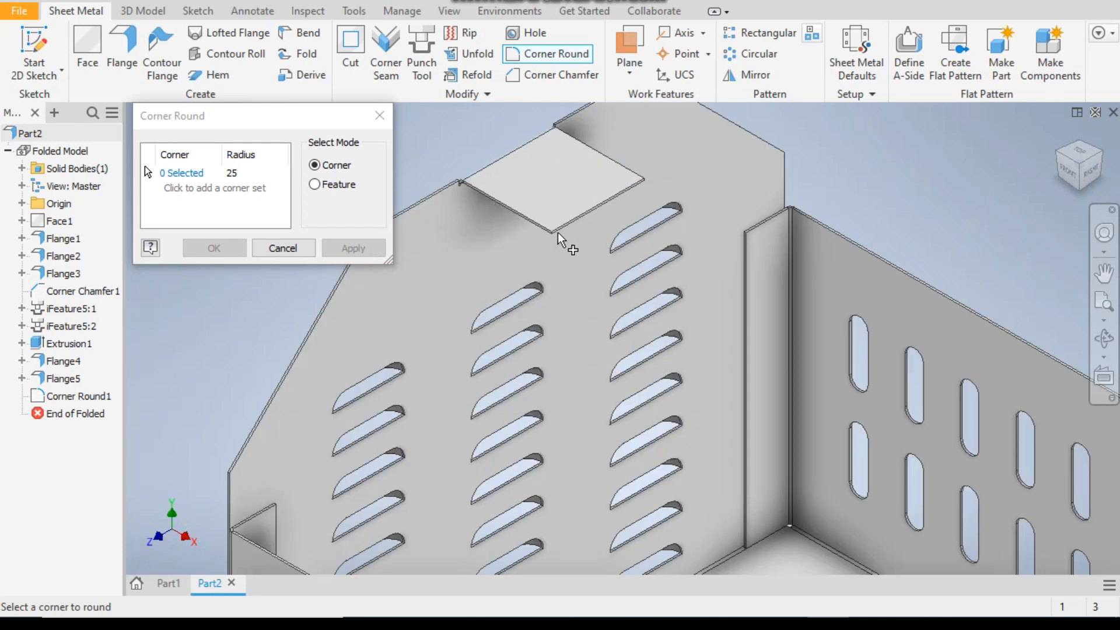
left_click(561, 249)
scroll(560, 309, "down", 2)
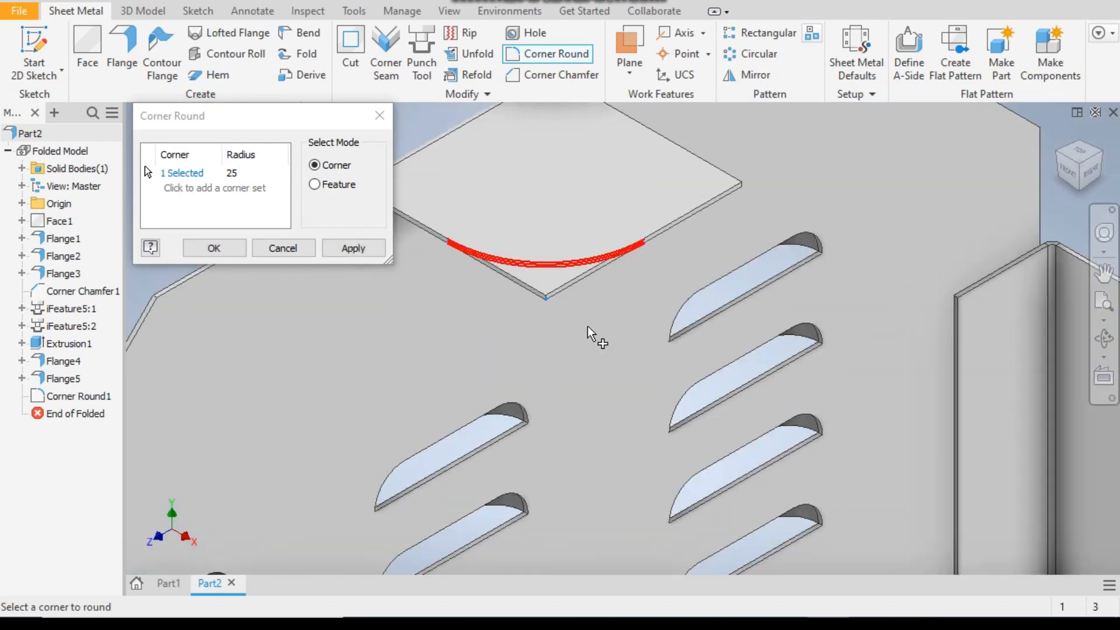
left_click(744, 185)
scroll(668, 282, "down", 2)
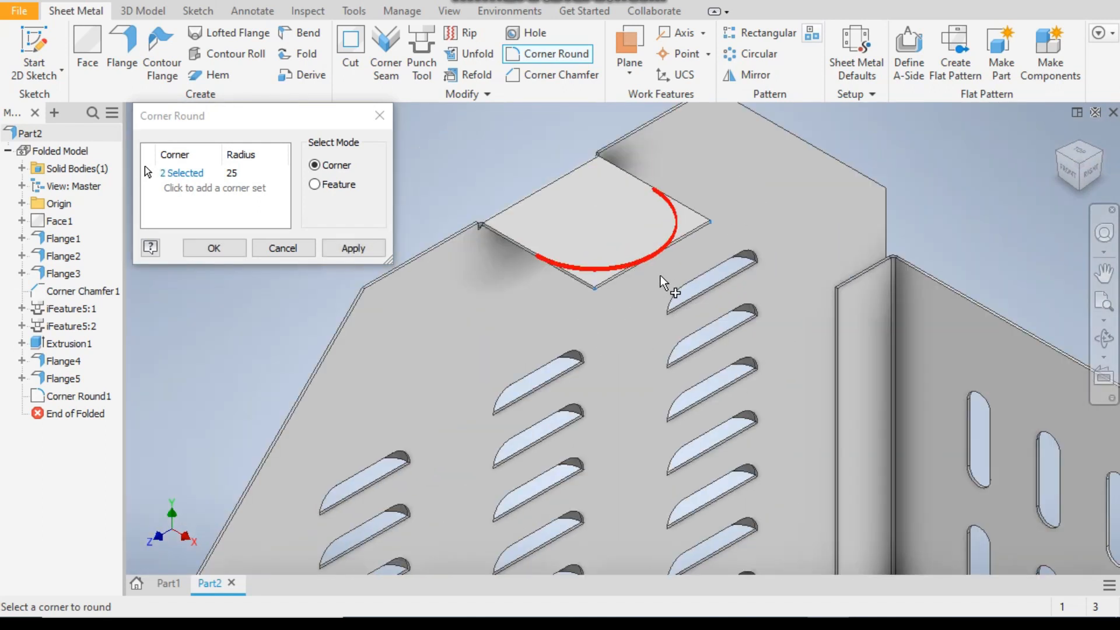
left_click(352, 248)
left_click(282, 248)
Start a sketch on the top face of the just-rounded tab and draw a 15 mm diameter circle near its arc center.
scroll(467, 240, "down", 3)
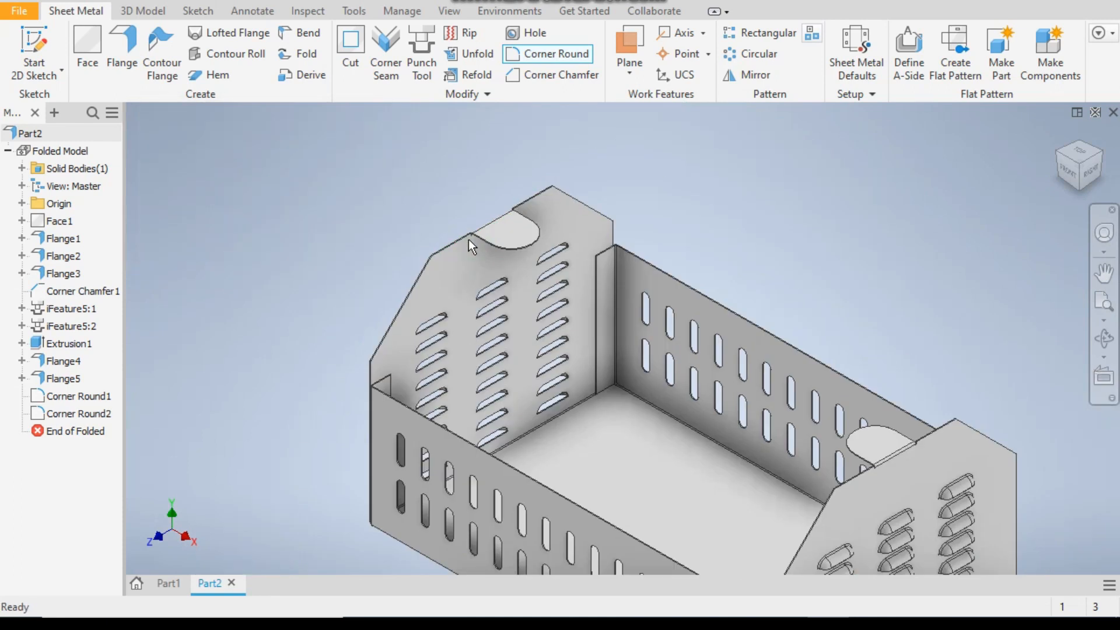
left_click(514, 233)
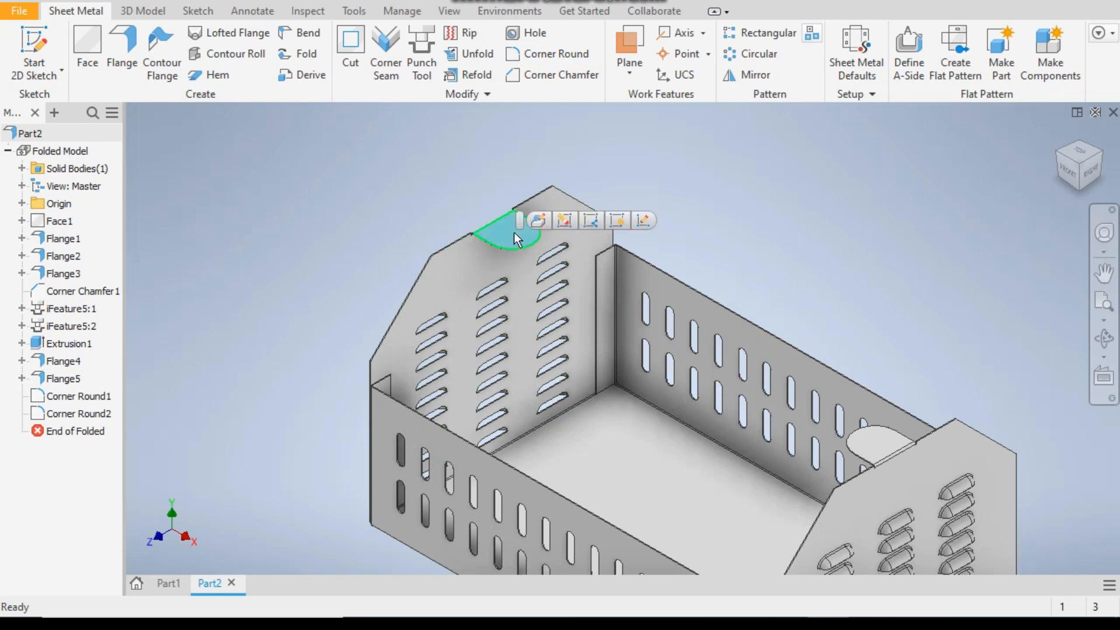
left_click(35, 42)
scroll(386, 361, "down", 4)
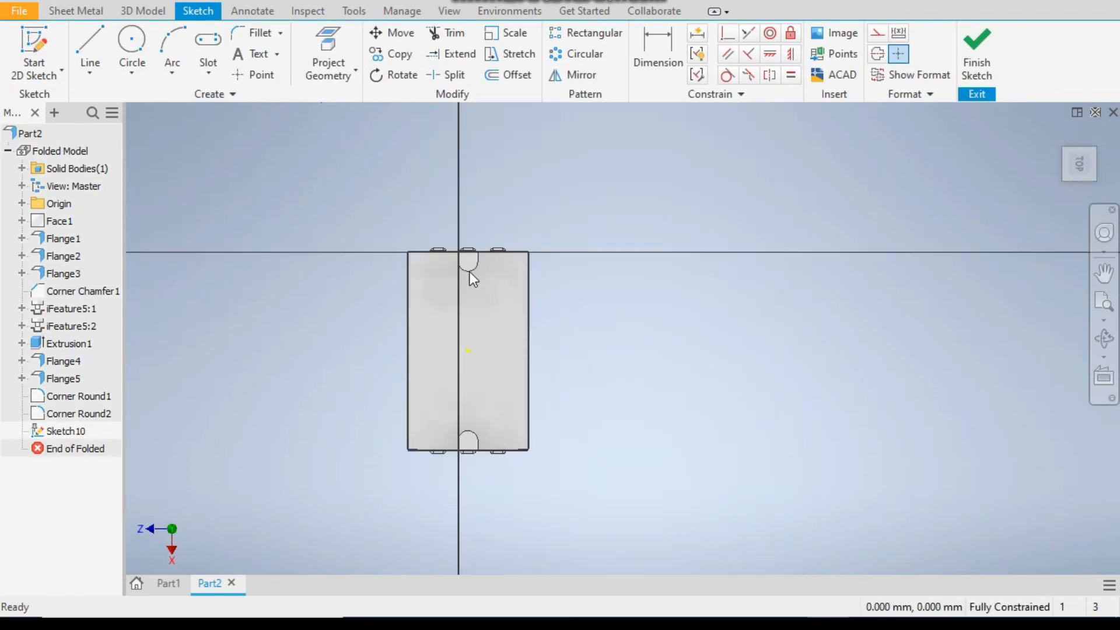
scroll(469, 271, "up", 2)
scroll(481, 235, "up", 4)
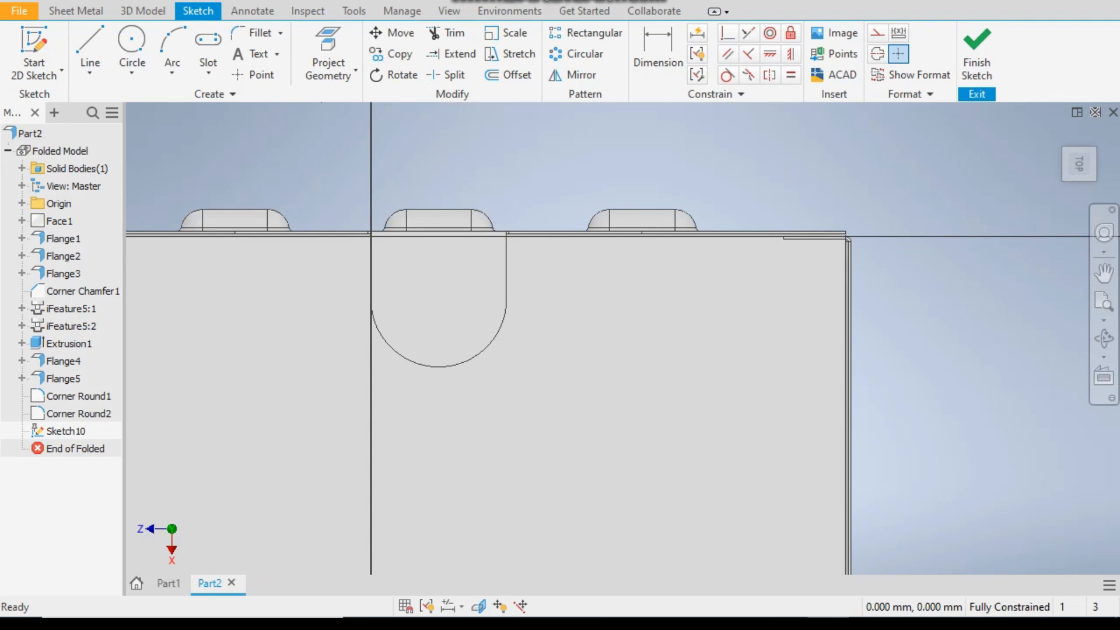
left_click(129, 42)
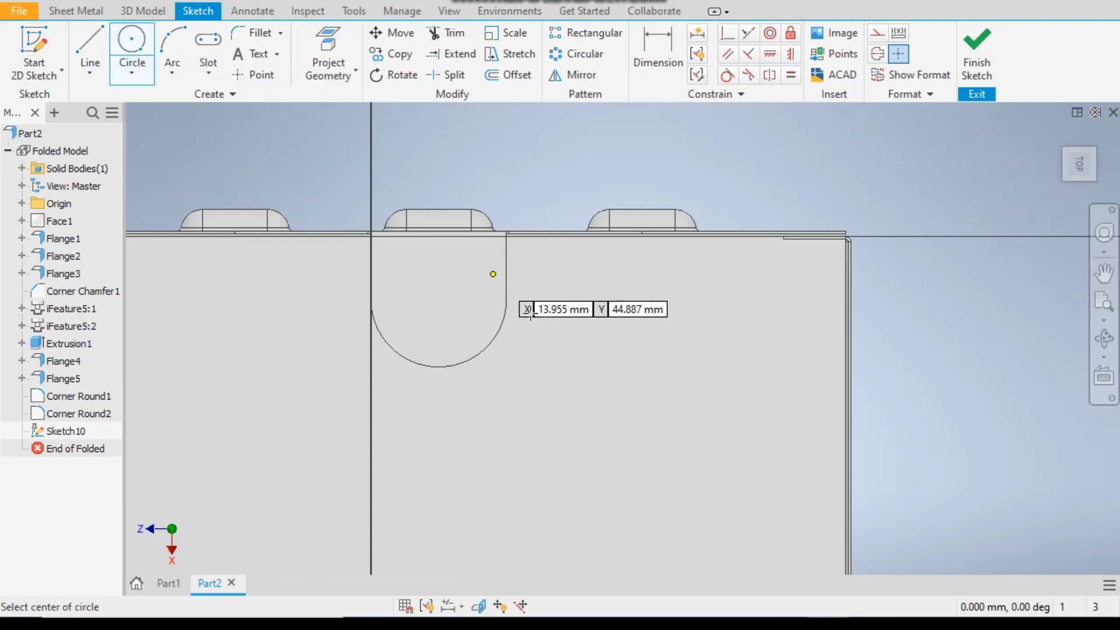
left_click(438, 298)
type("15")
key("Return")
Draw a second 15 mm diameter circle on the opposite end wall's rounded tab in the same sketch.
scroll(456, 270, "down", 5)
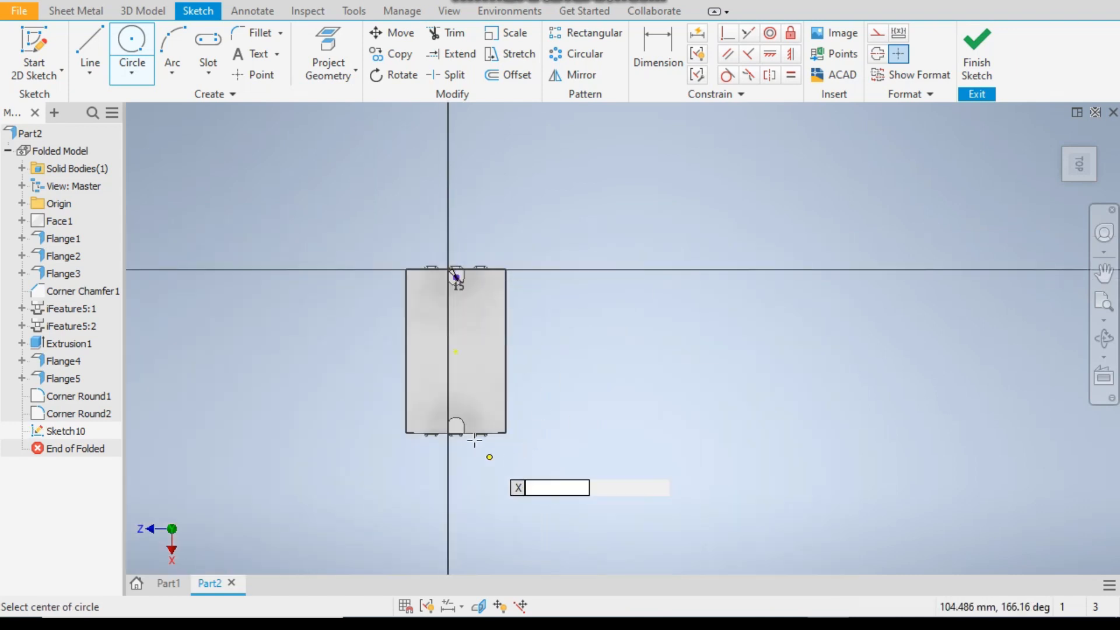
scroll(457, 428, "up", 6)
left_click(366, 357)
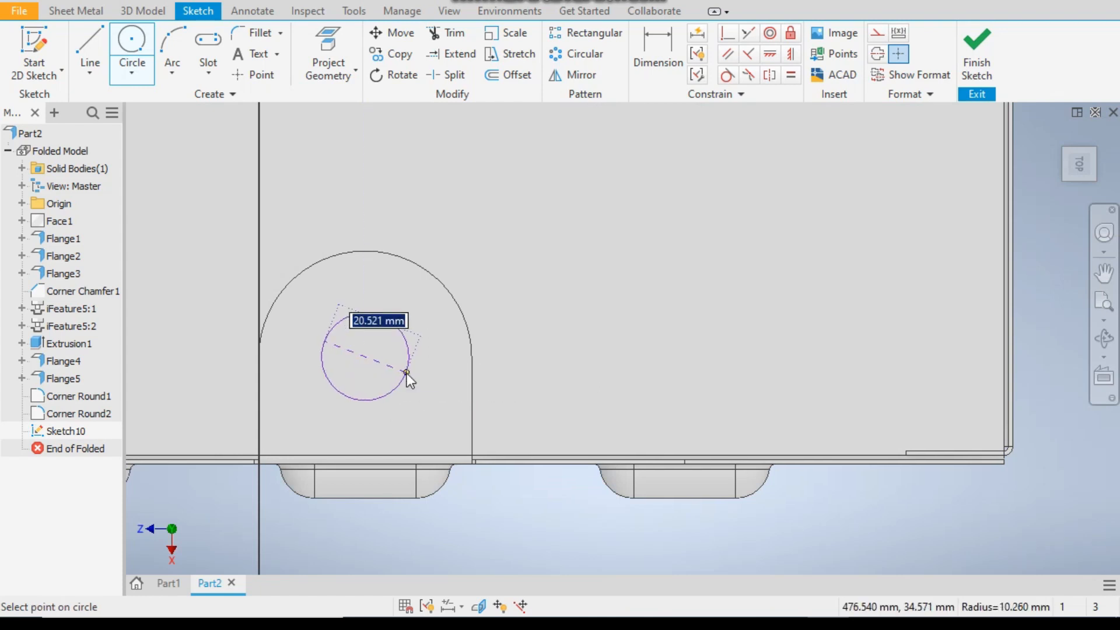
type("15")
key("Return")
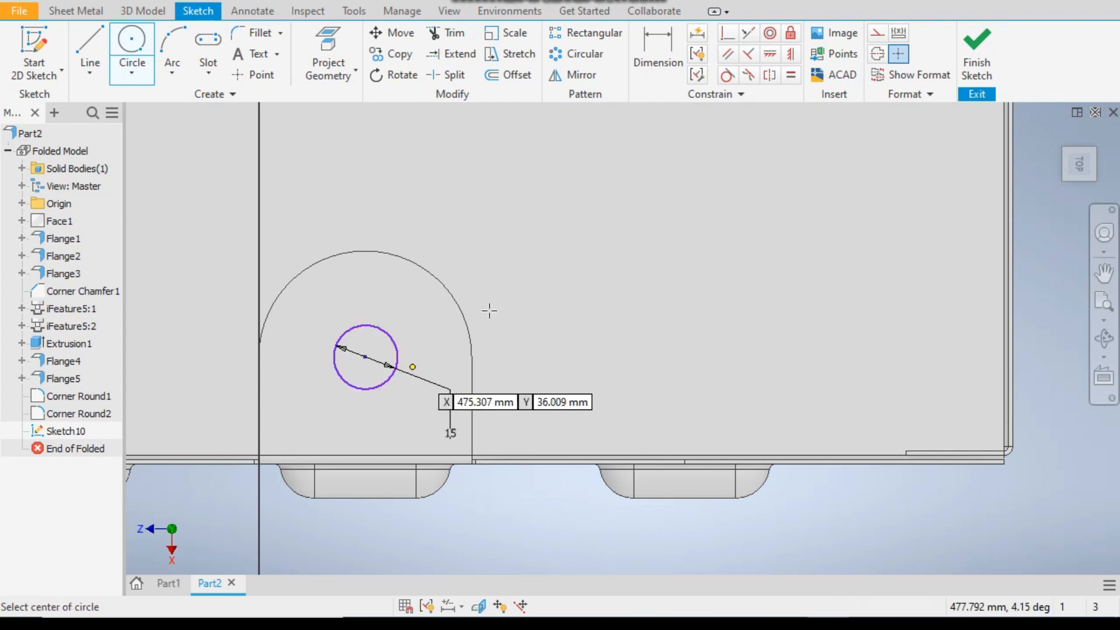
Make the second circle concentric with the rounded edge of its tab.
scroll(495, 327, "down", 3)
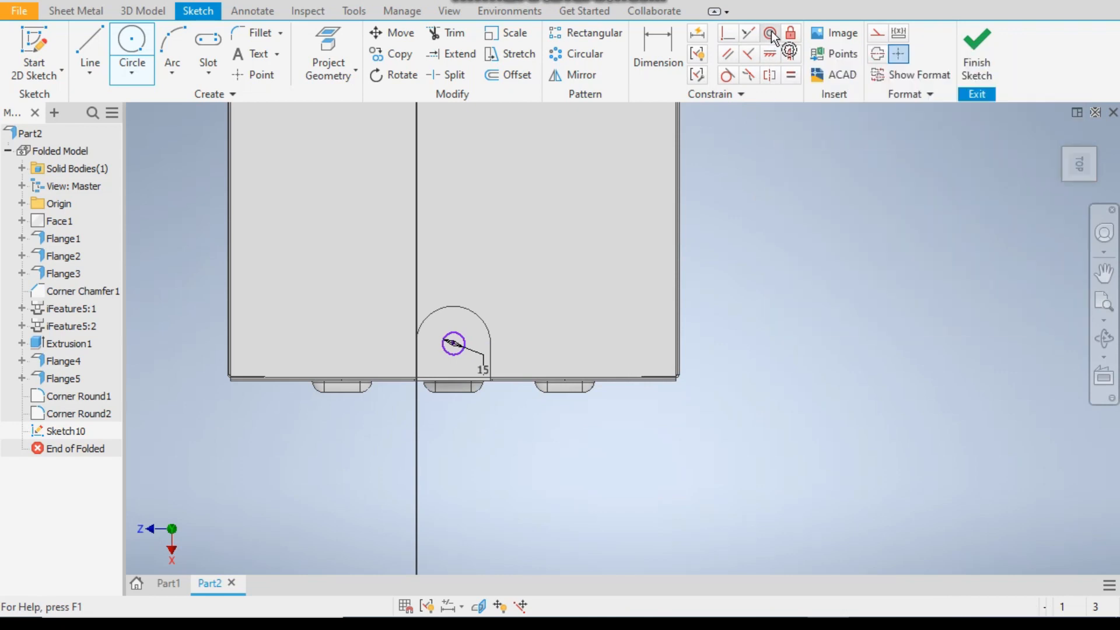
left_click(771, 35)
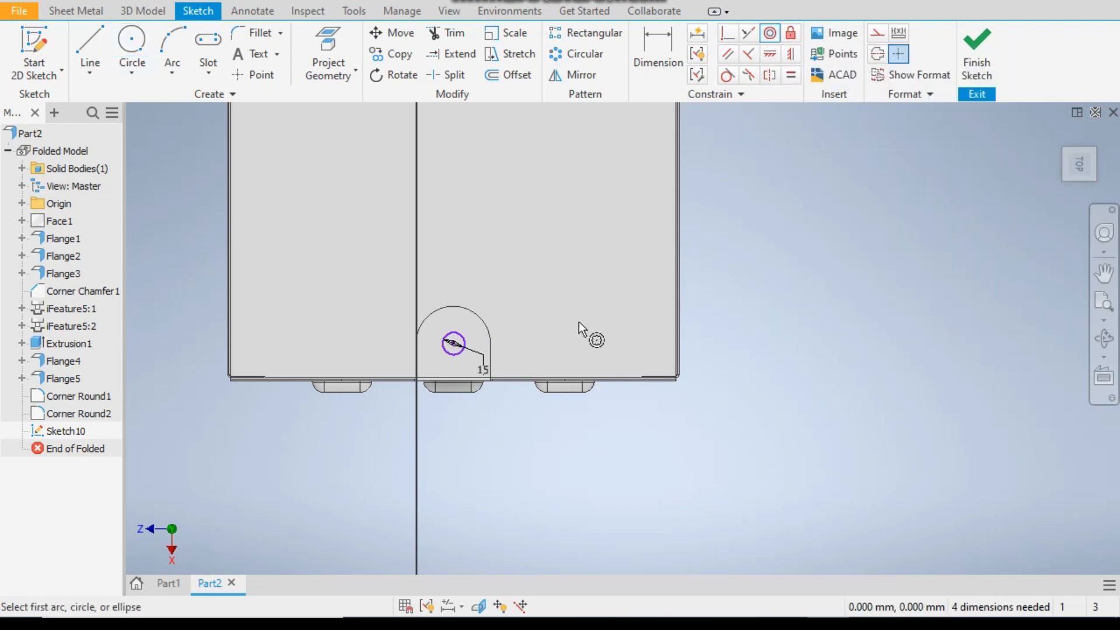
left_click(485, 321)
left_click(464, 341)
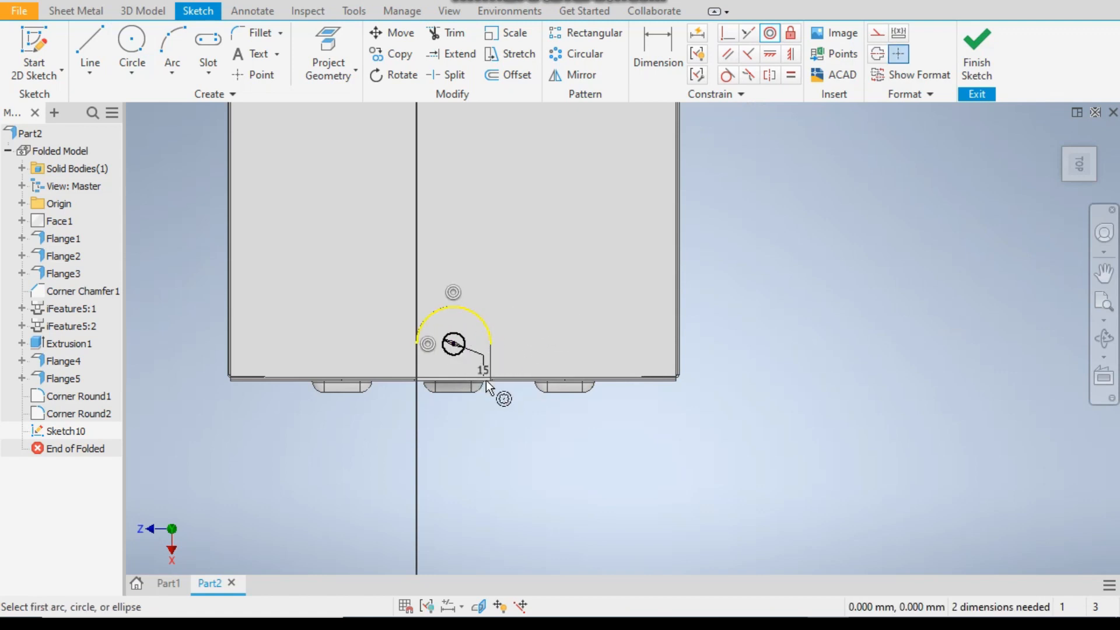
scroll(494, 471, "up", 5)
scroll(467, 438, "down", 6)
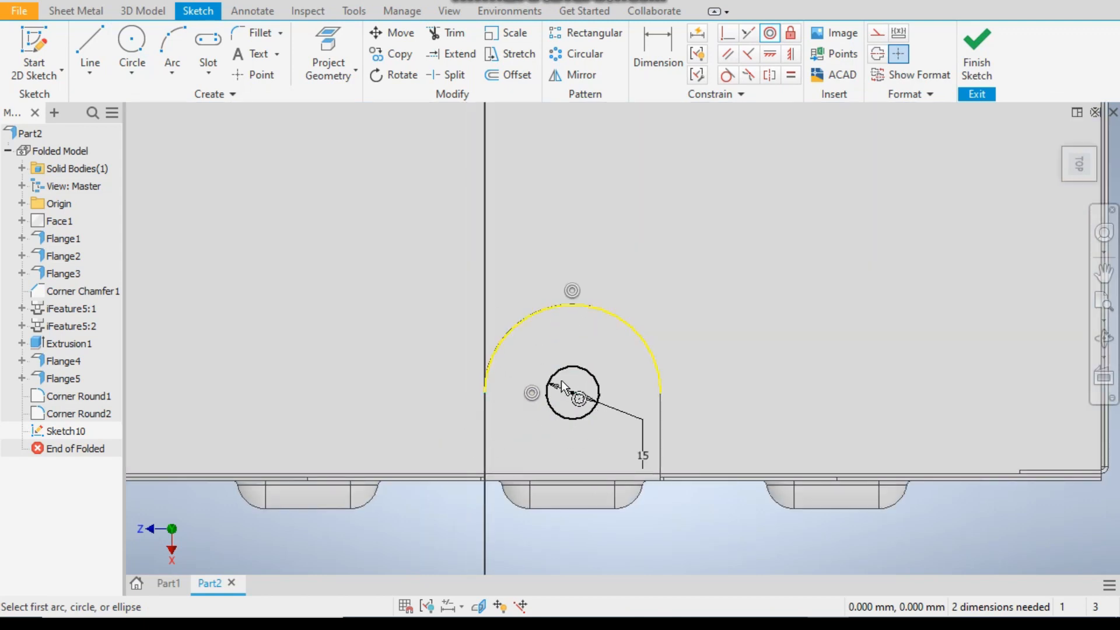
Make the first circle concentric with its tab's rounded edge and finish the sketch.
scroll(531, 531, "up", 5)
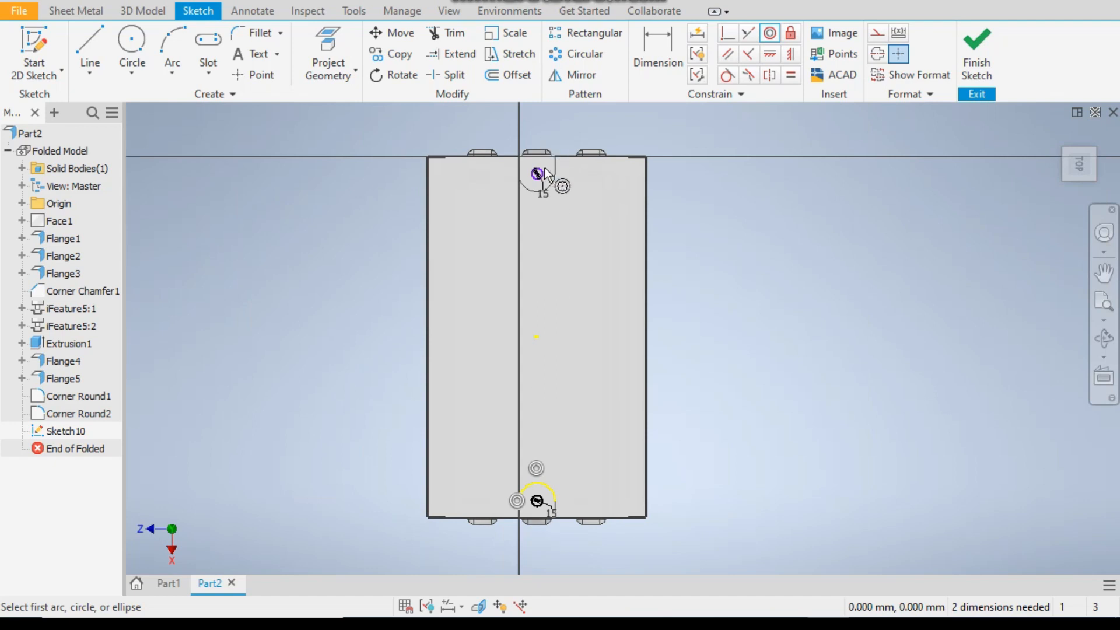
scroll(543, 164, "down", 5)
left_click(539, 272)
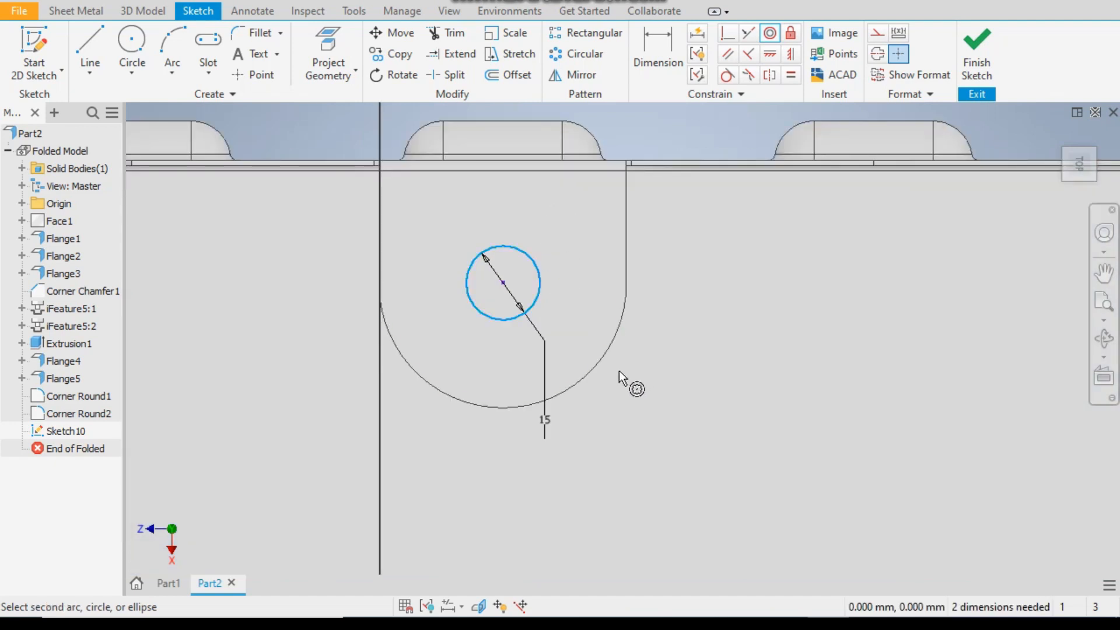
left_click(592, 373)
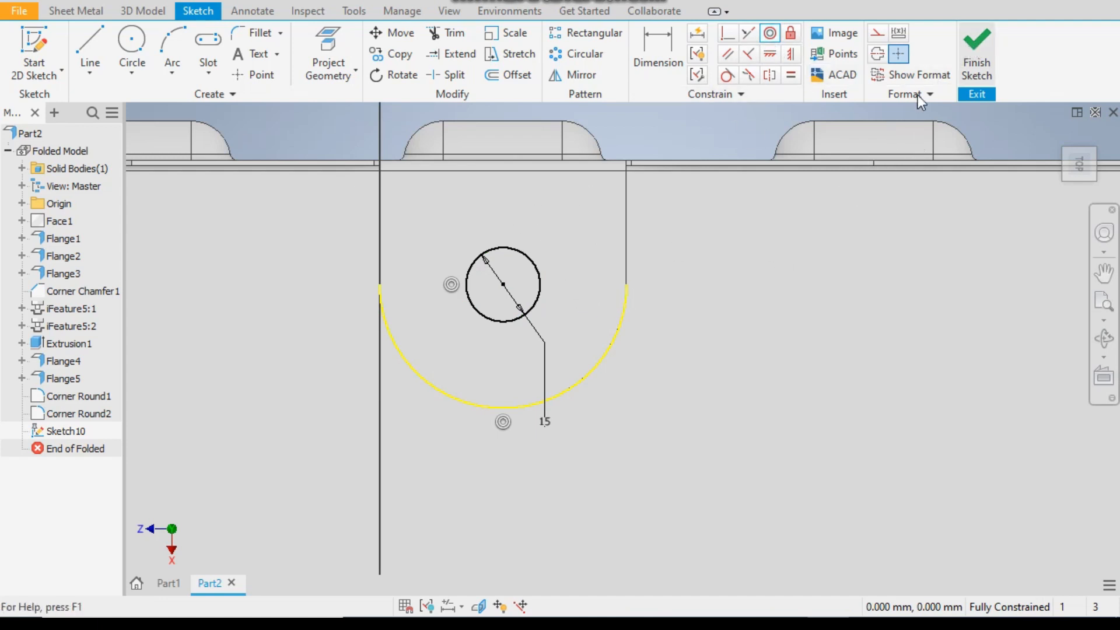
scroll(631, 186, "down", 8)
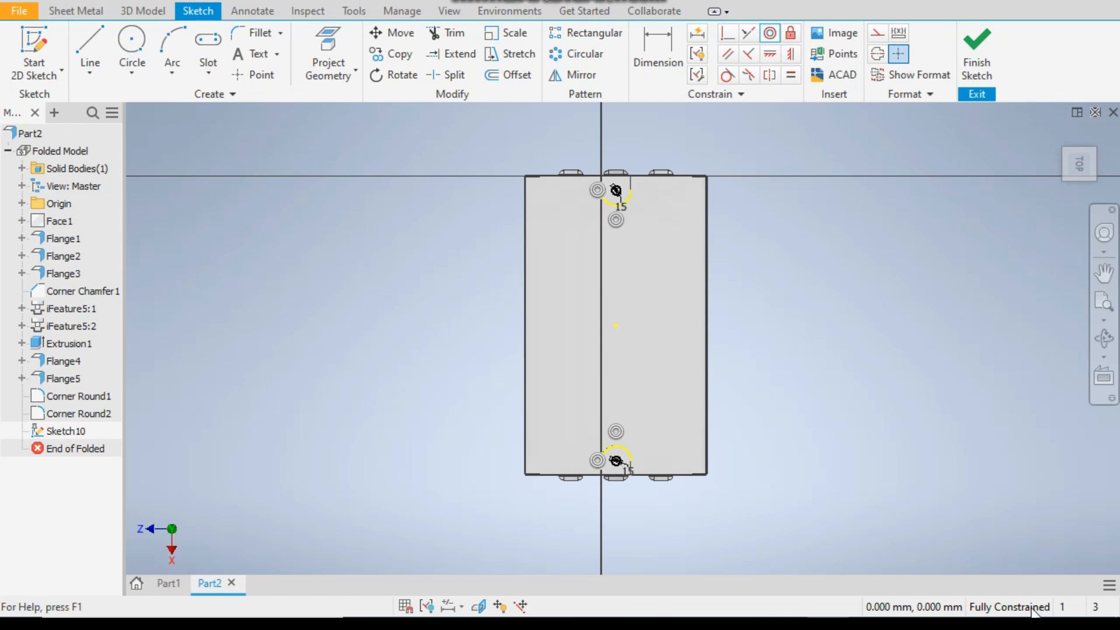
left_click(985, 64)
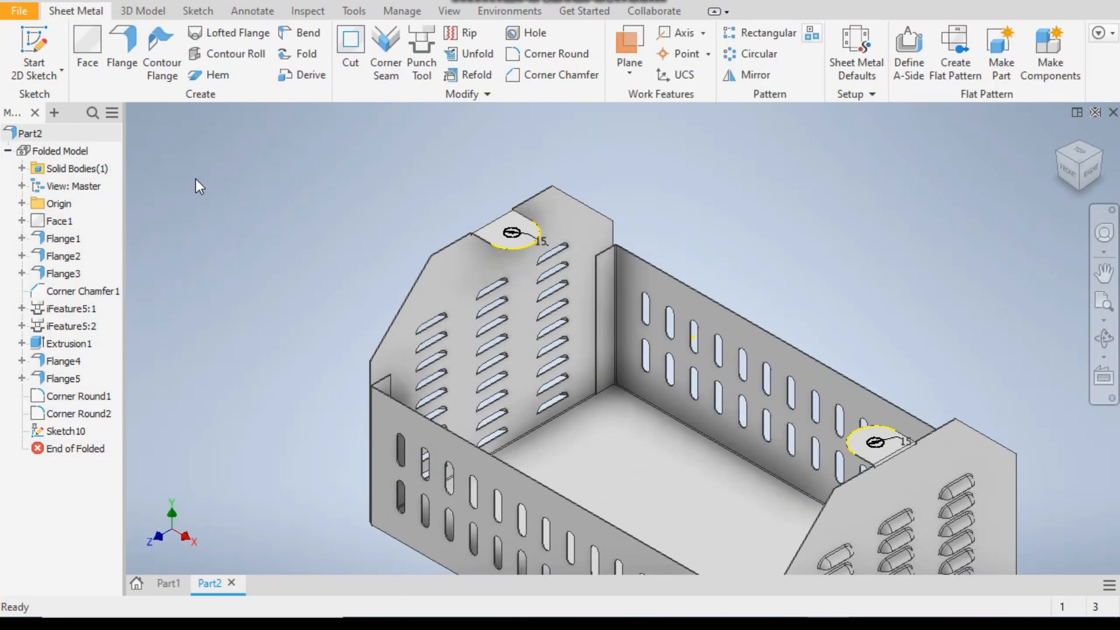
Cut both circles through the tabs using a Distance extent equal to Thickness.
left_click(348, 40)
left_click(513, 242)
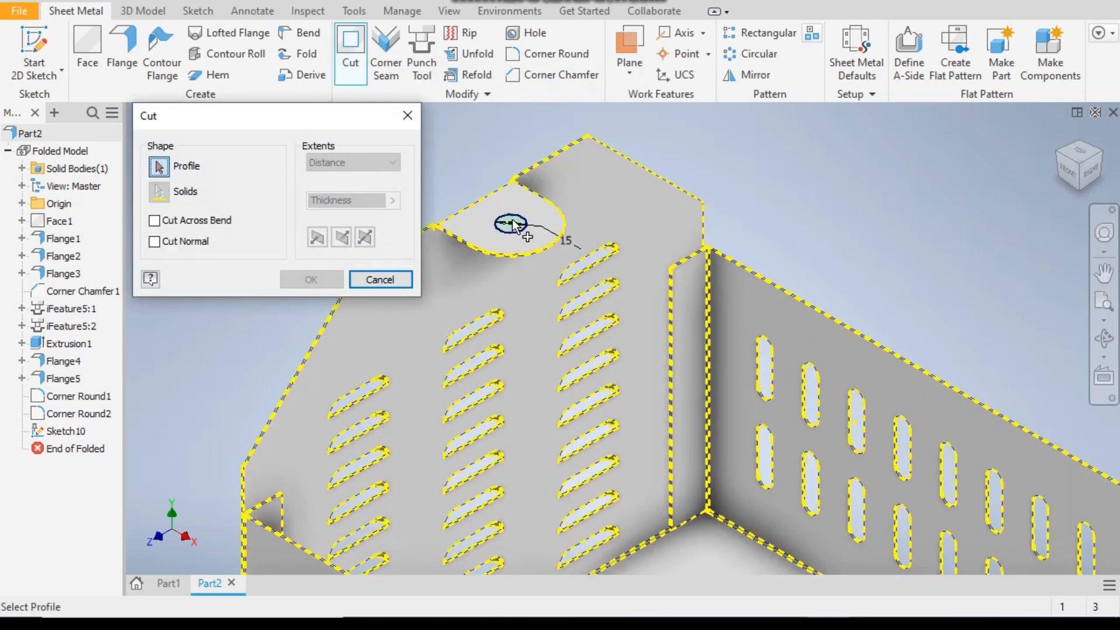
scroll(589, 328, "down", 4)
scroll(597, 302, "up", 8)
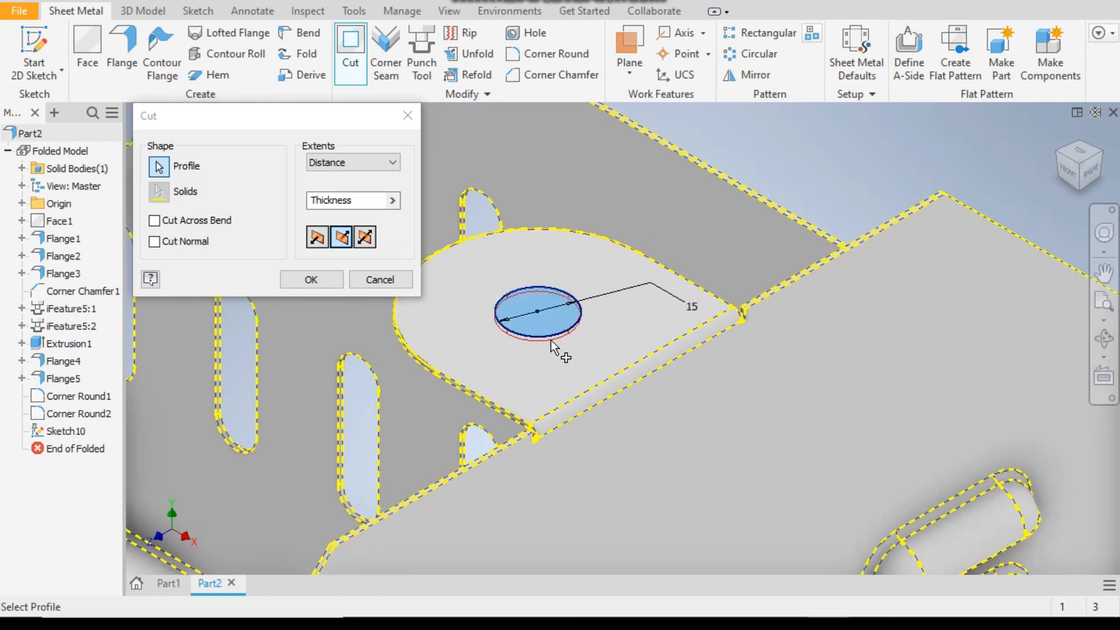
scroll(673, 348, "down", 8)
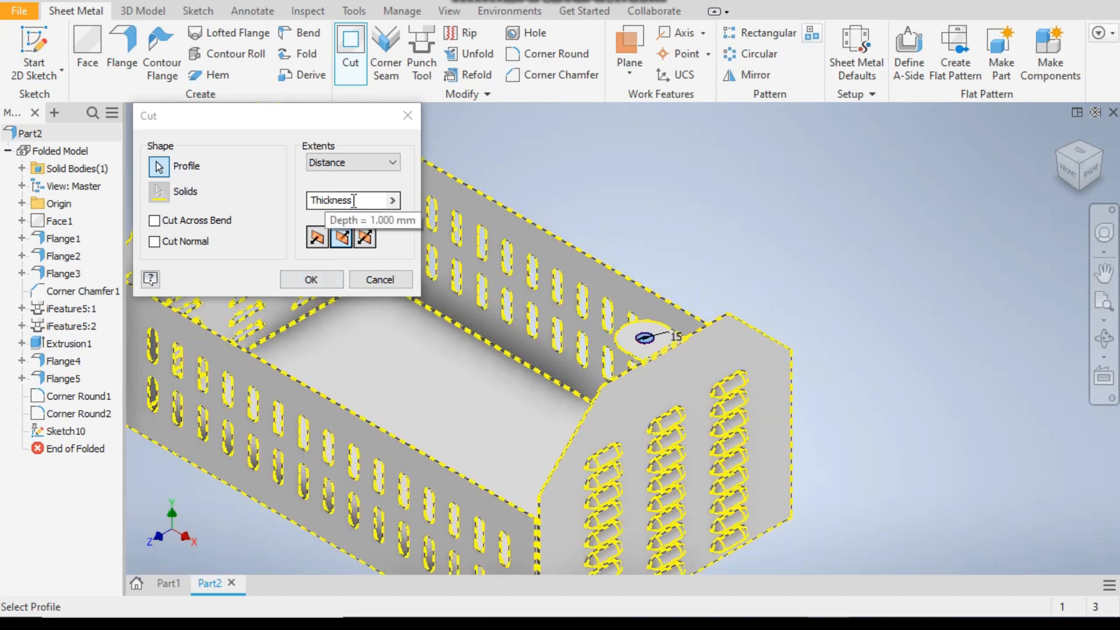
left_click(341, 239)
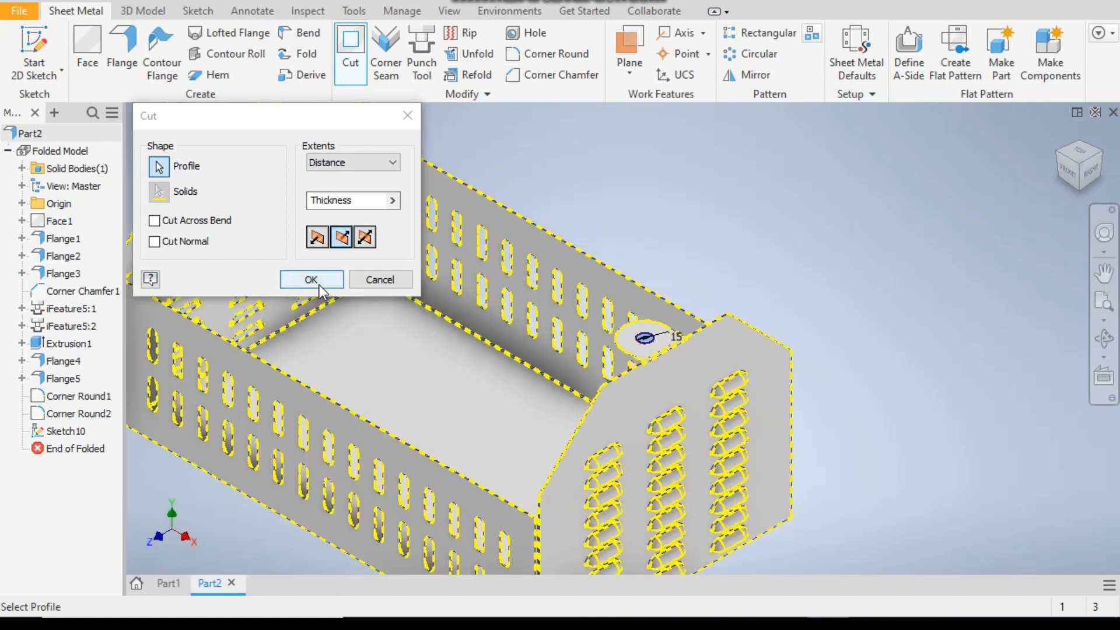
left_click(318, 283)
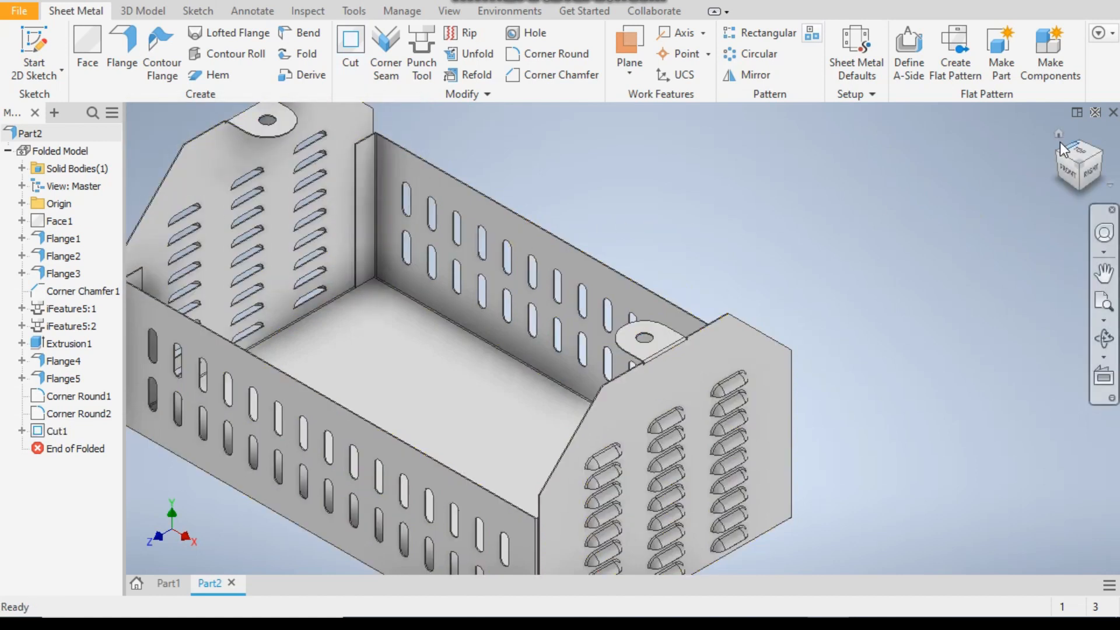
View the whole box from the home orientation, compare it with the finished Part1 and return to Part2.
left_click(1059, 135)
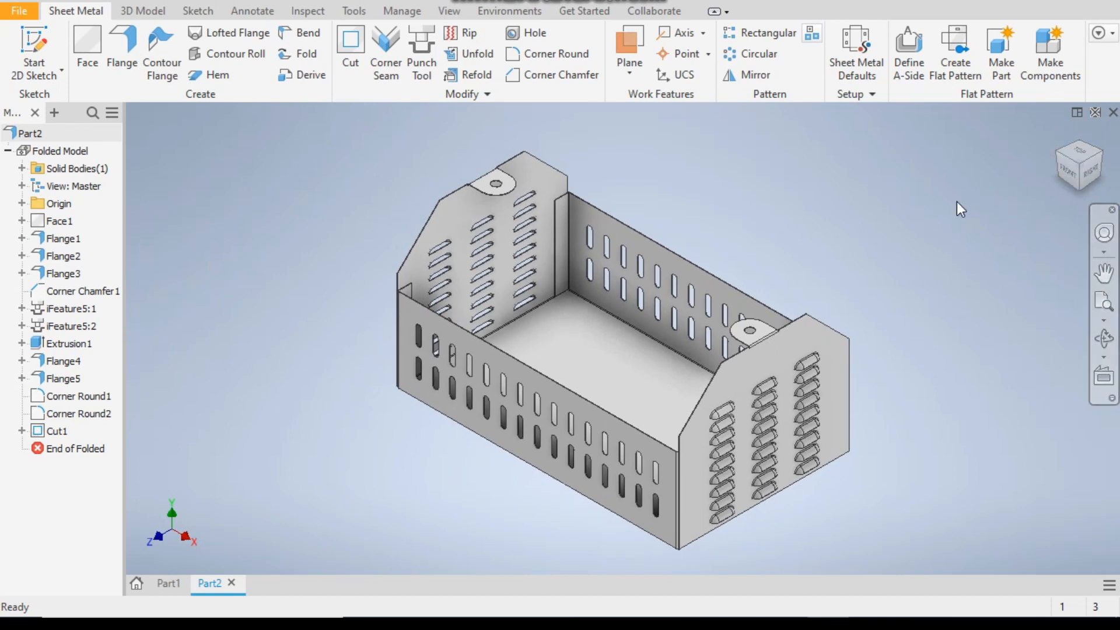
left_click(1055, 154)
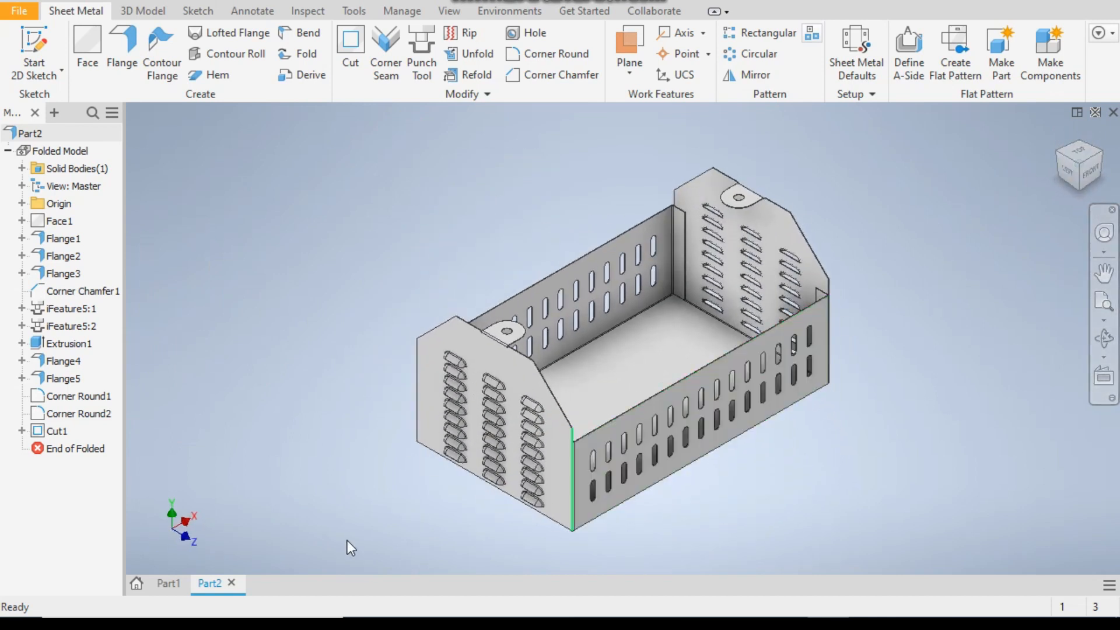
left_click(160, 583)
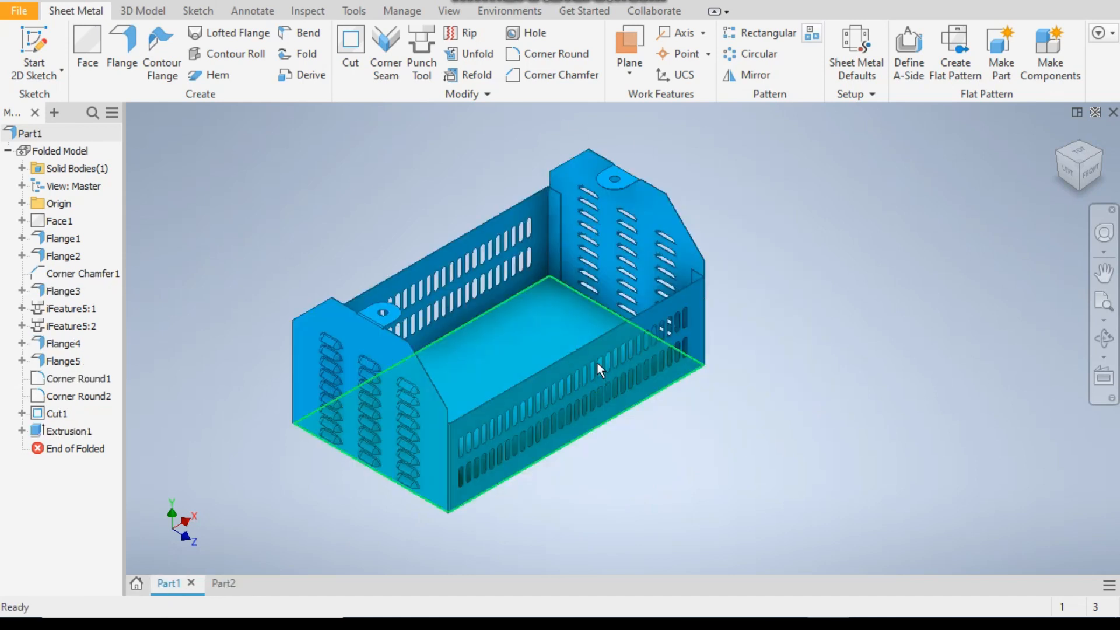
left_click(227, 583)
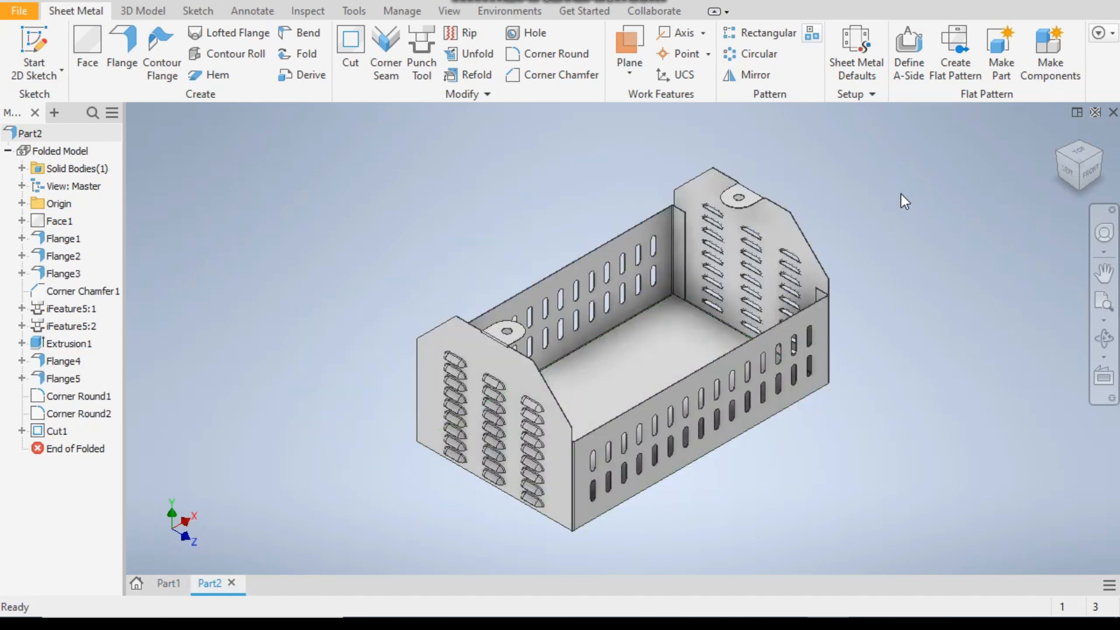